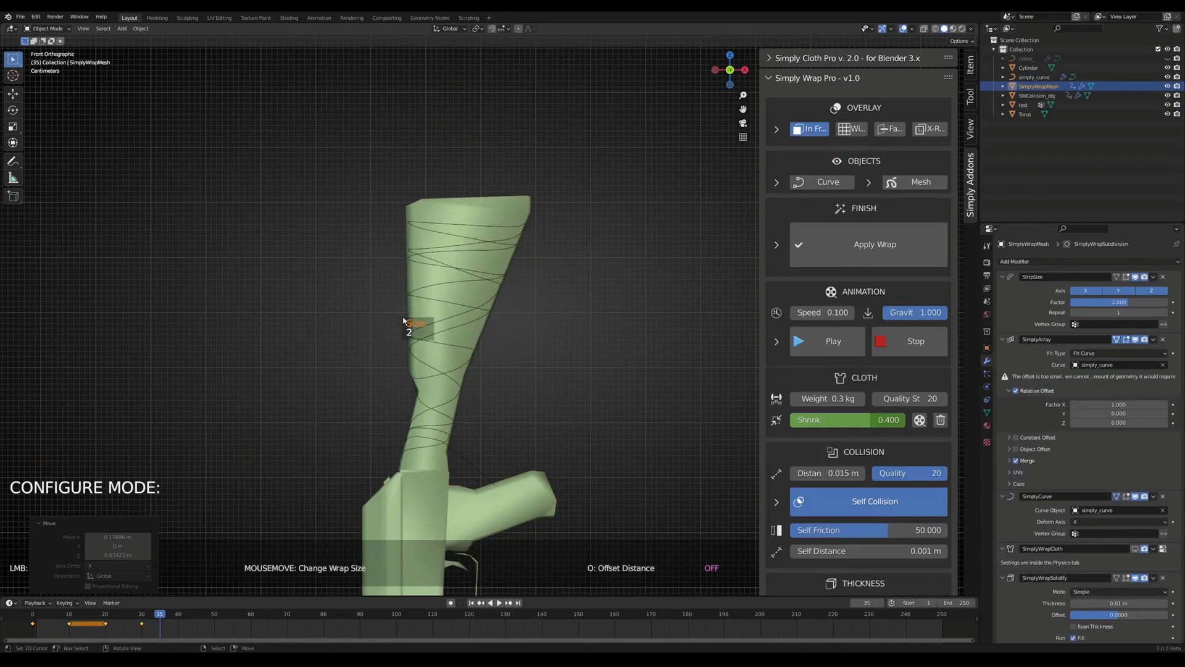
Leave wrap configure mode, then play and stop the wrap cloth simulation
{"action": "scroll", "coordinate": [407, 318], "scroll_direction": "down", "scroll_amount": 5}
{"action": "left_click", "coordinate": [313, 331]}
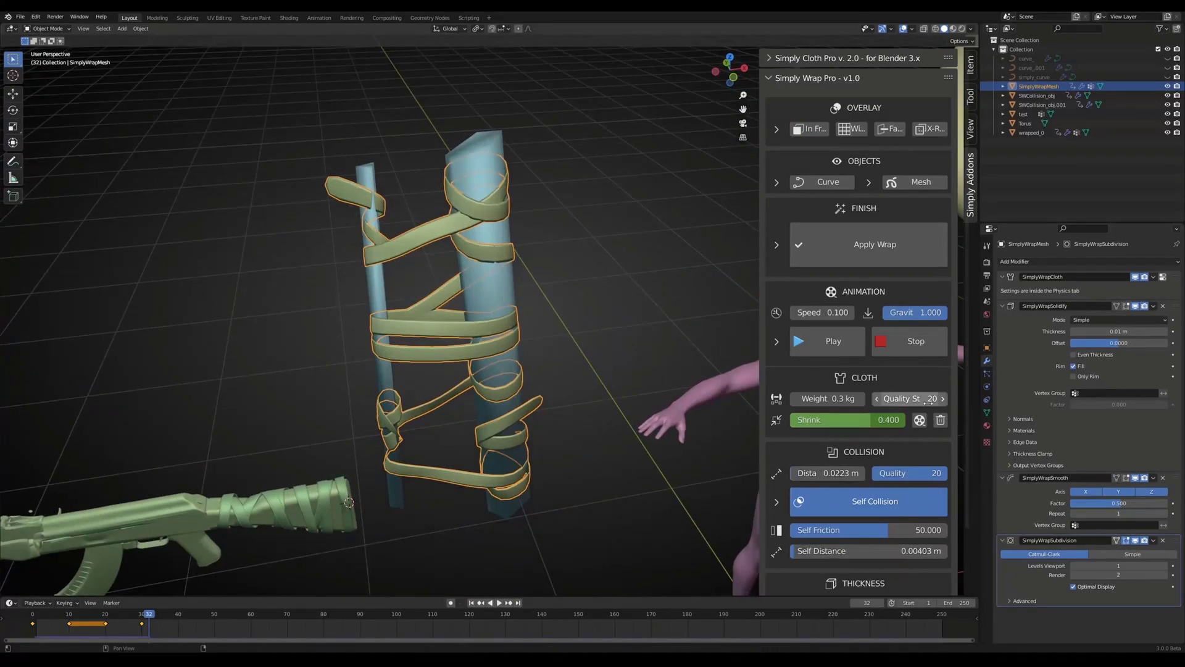
{"action": "left_click", "coordinate": [827, 343]}
{"action": "left_click", "coordinate": [910, 340]}
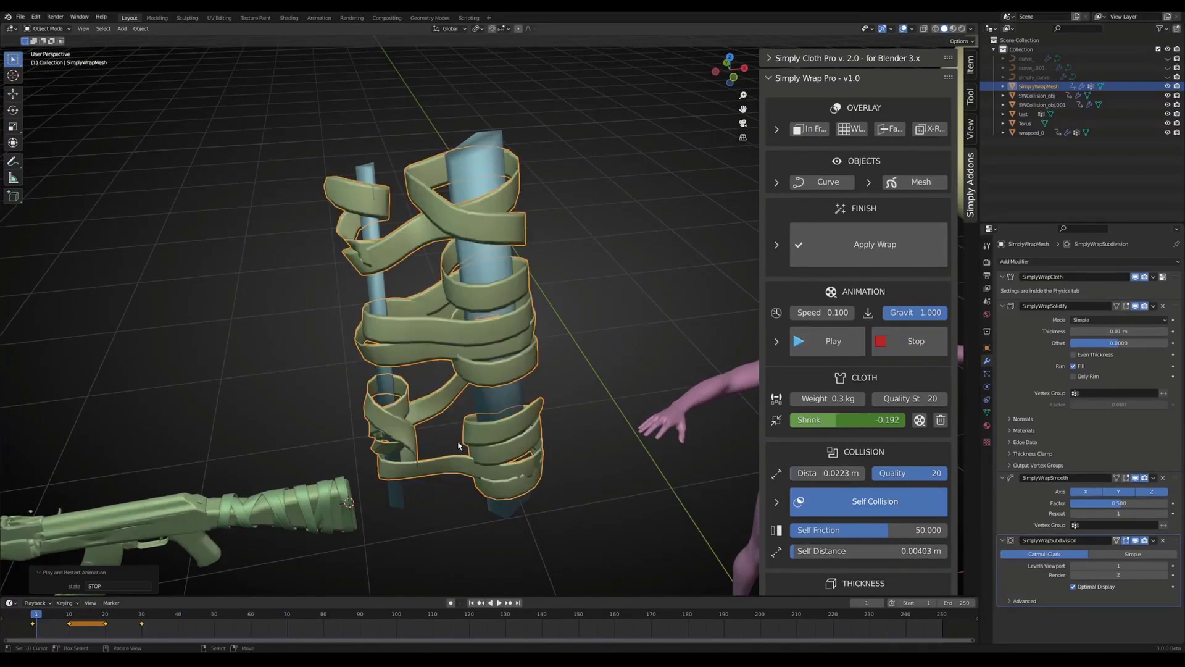
{"action": "scroll", "coordinate": [393, 481], "scroll_direction": "up", "scroll_amount": 5}
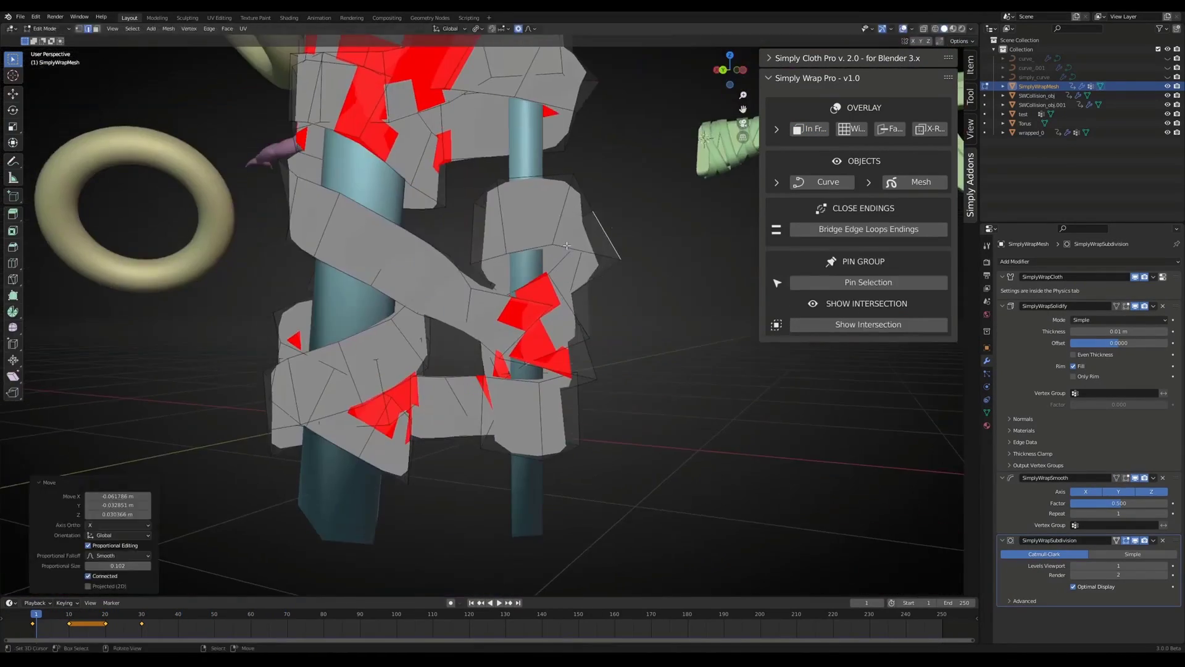
Move bandage vertices with smooth proportional falloff and orbit around the wrapped arm
{"action": "key", "text": "g"}
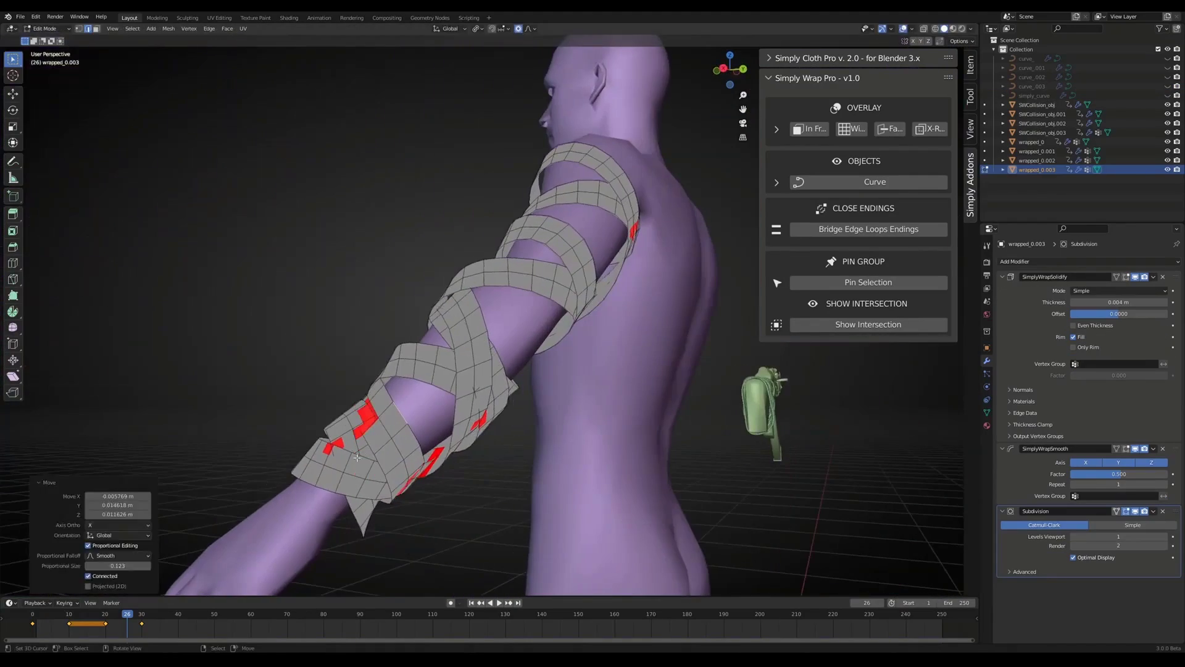
{"action": "left_click", "coordinate": [338, 494]}
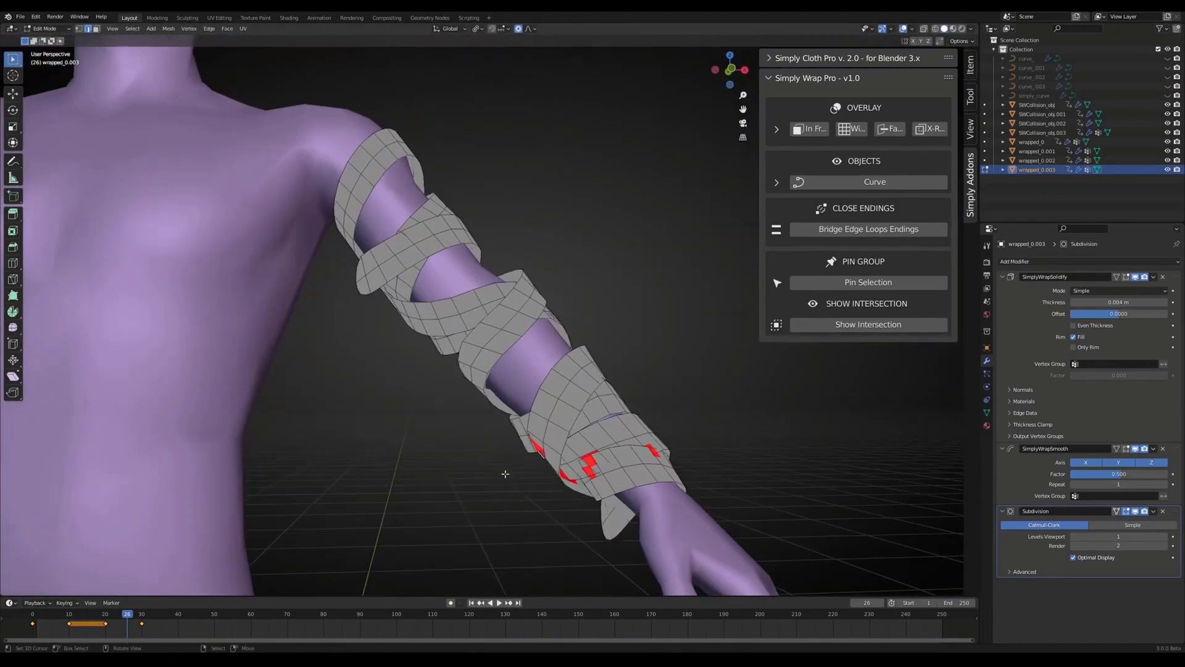
{"action": "key", "text": "g"}
{"action": "left_click", "coordinate": [505, 474]}
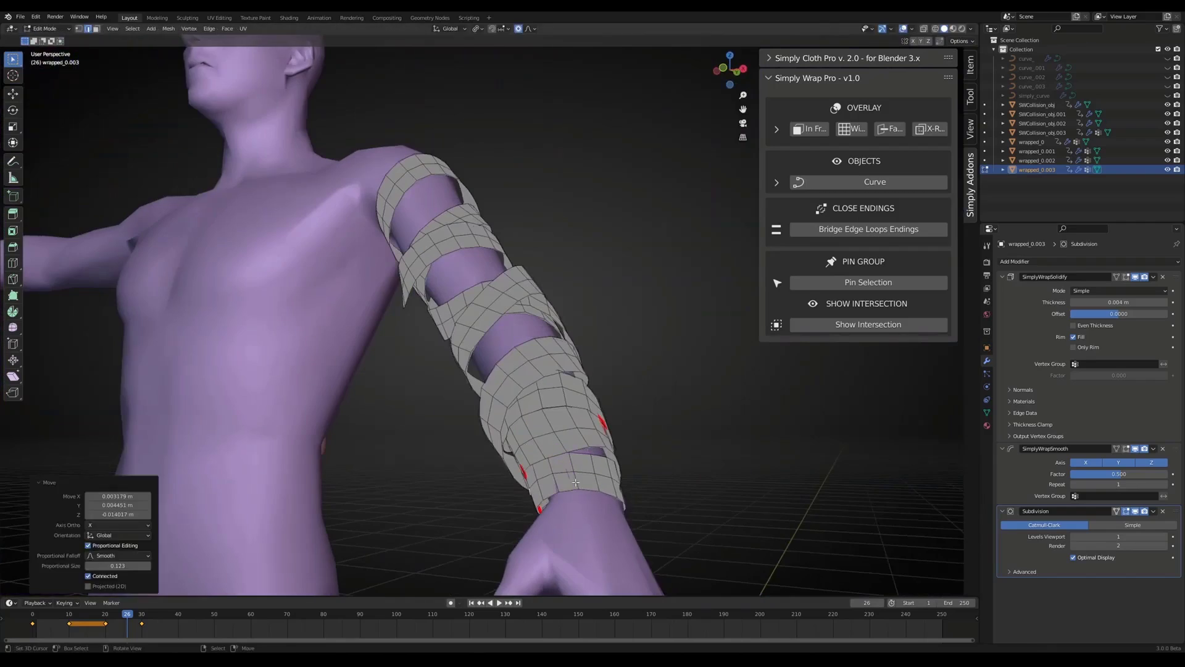
{"action": "middle_click_drag", "start_coordinate": [617, 460], "coordinate": [625, 455]}
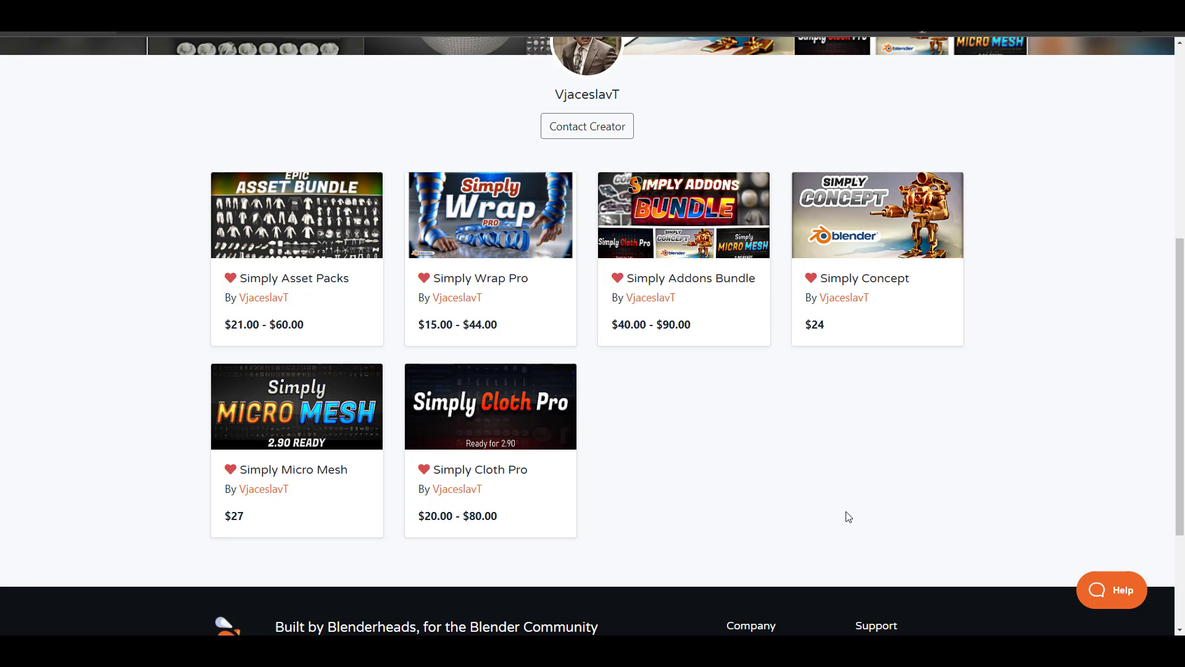
Browse the Simply Wrap Pro product page, its co-developer's creator page, and the description
{"action": "left_click", "coordinate": [461, 333]}
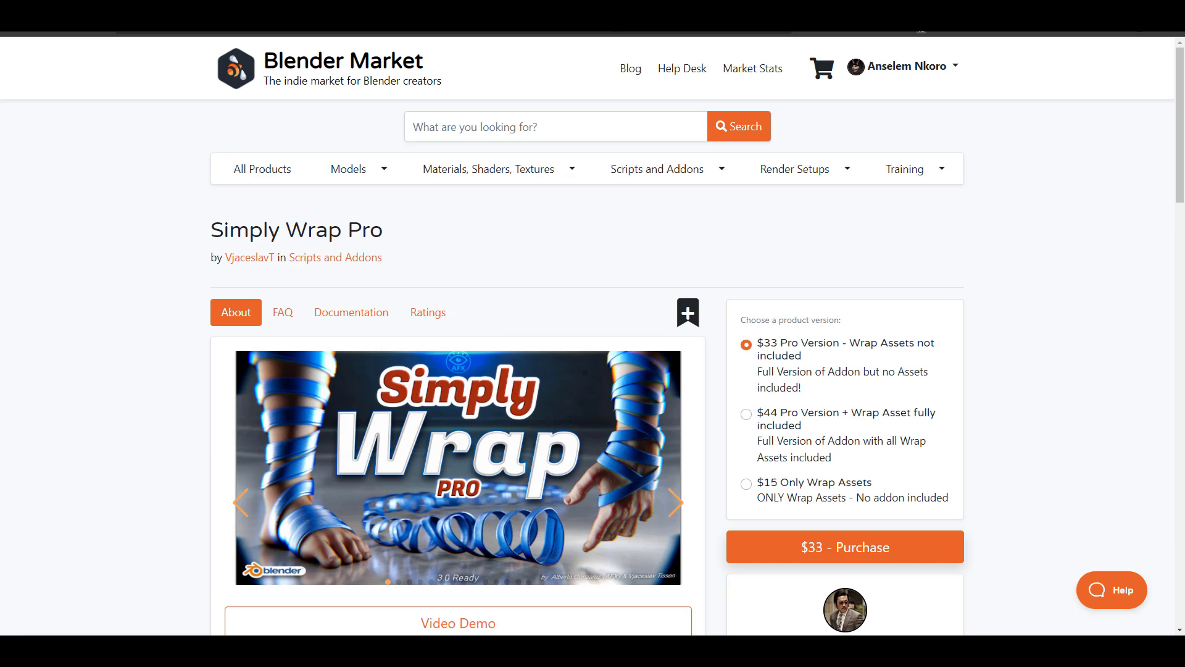
{"action": "scroll", "coordinate": [491, 308], "scroll_direction": "down", "scroll_amount": 10}
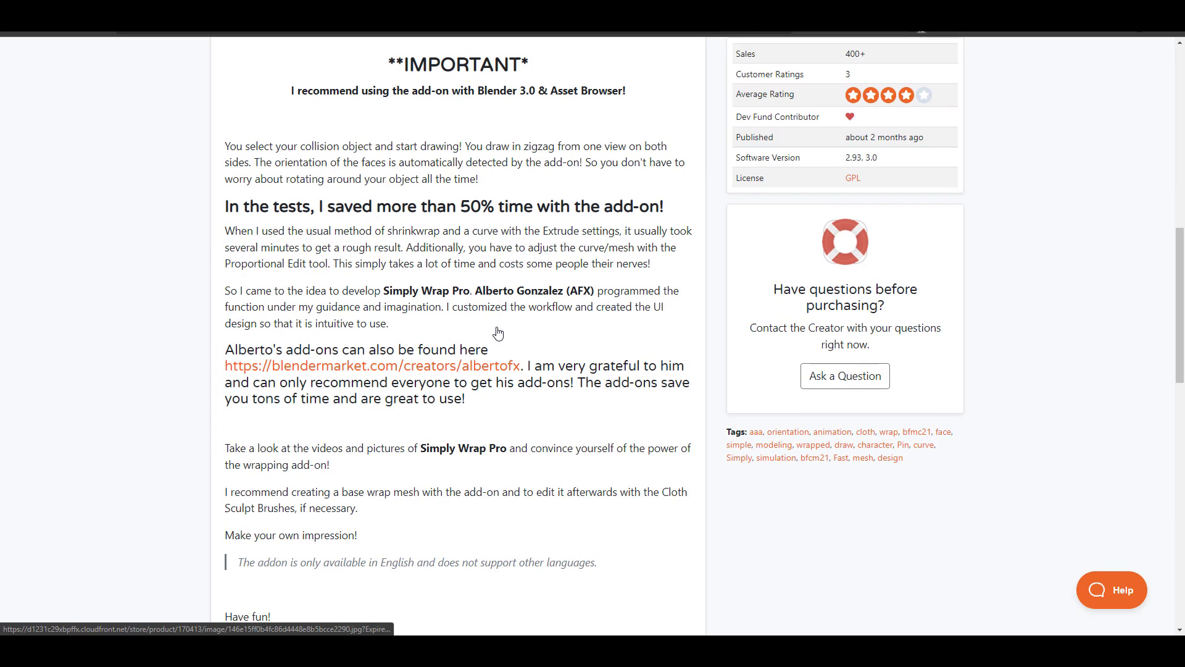
{"action": "left_click", "coordinate": [493, 346]}
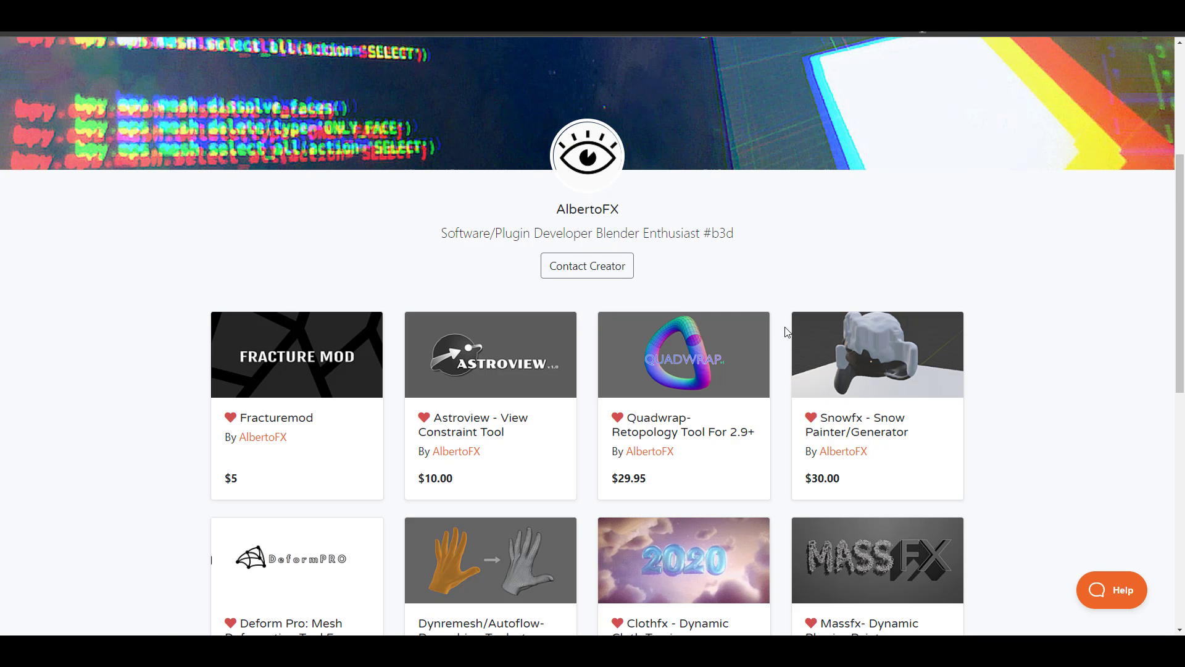
{"action": "scroll", "coordinate": [640, 262], "scroll_direction": "down", "scroll_amount": 4}
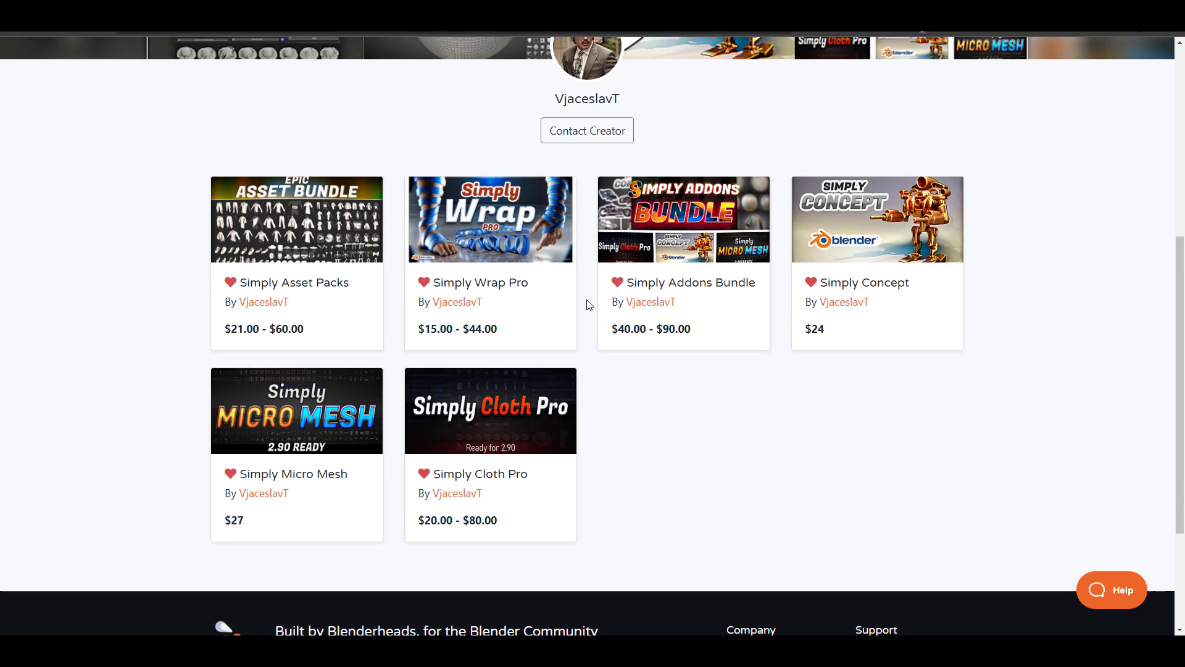
{"action": "scroll", "coordinate": [588, 304], "scroll_direction": "up", "scroll_amount": 5}
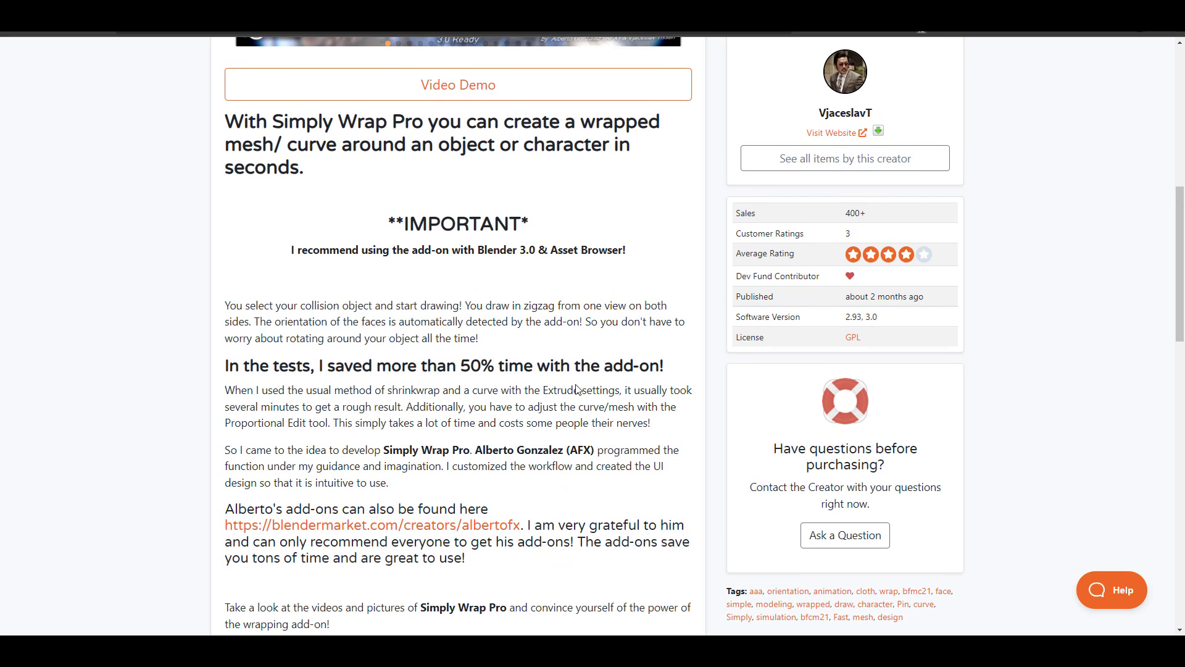
{"action": "scroll", "coordinate": [575, 389], "scroll_direction": "up", "scroll_amount": 3}
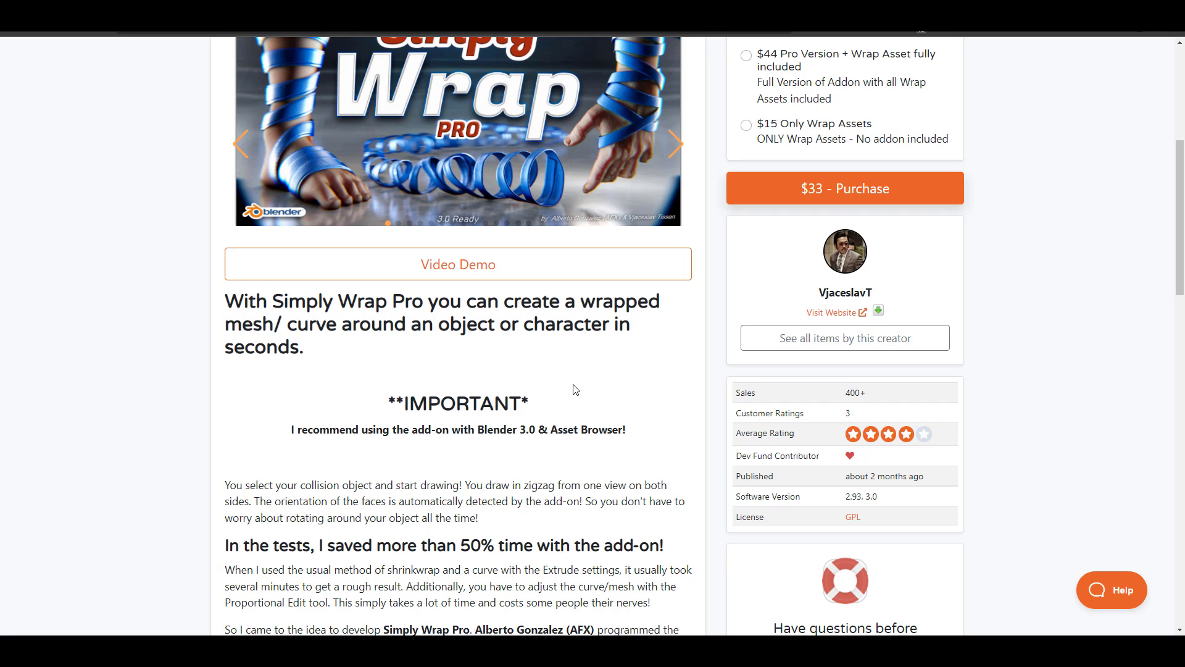
{"action": "scroll", "coordinate": [575, 389], "scroll_direction": "up", "scroll_amount": 4}
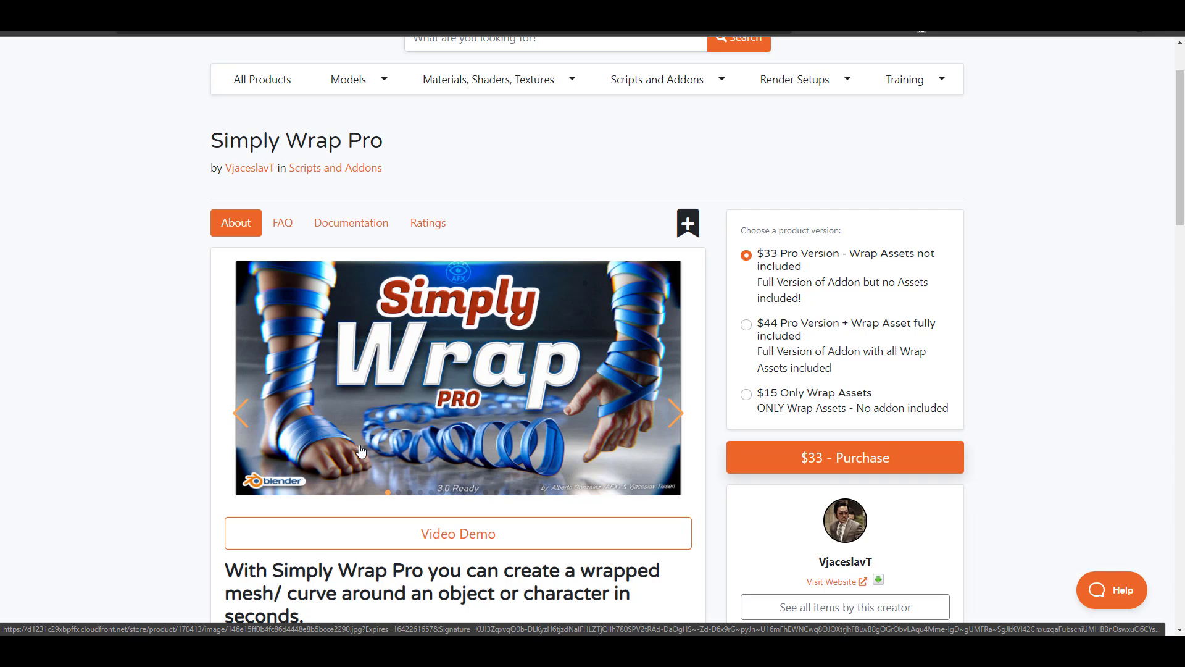
{"action": "scroll", "coordinate": [298, 392], "scroll_direction": "down", "scroll_amount": 4}
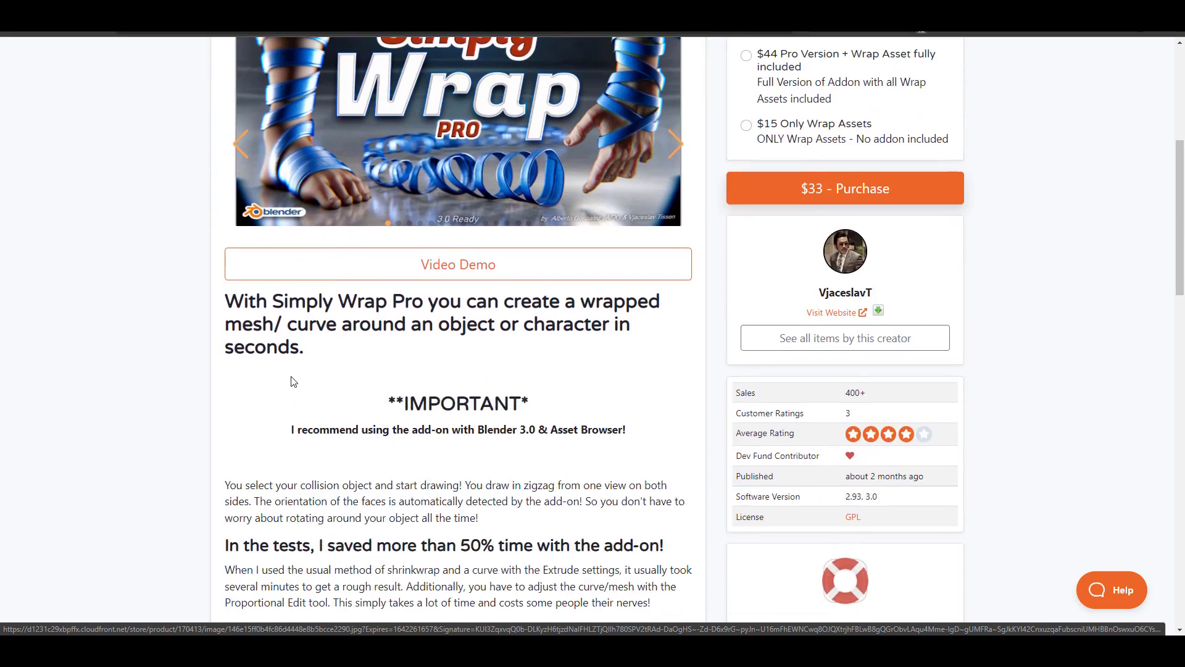
{"action": "scroll", "coordinate": [293, 382], "scroll_direction": "down", "scroll_amount": 8}
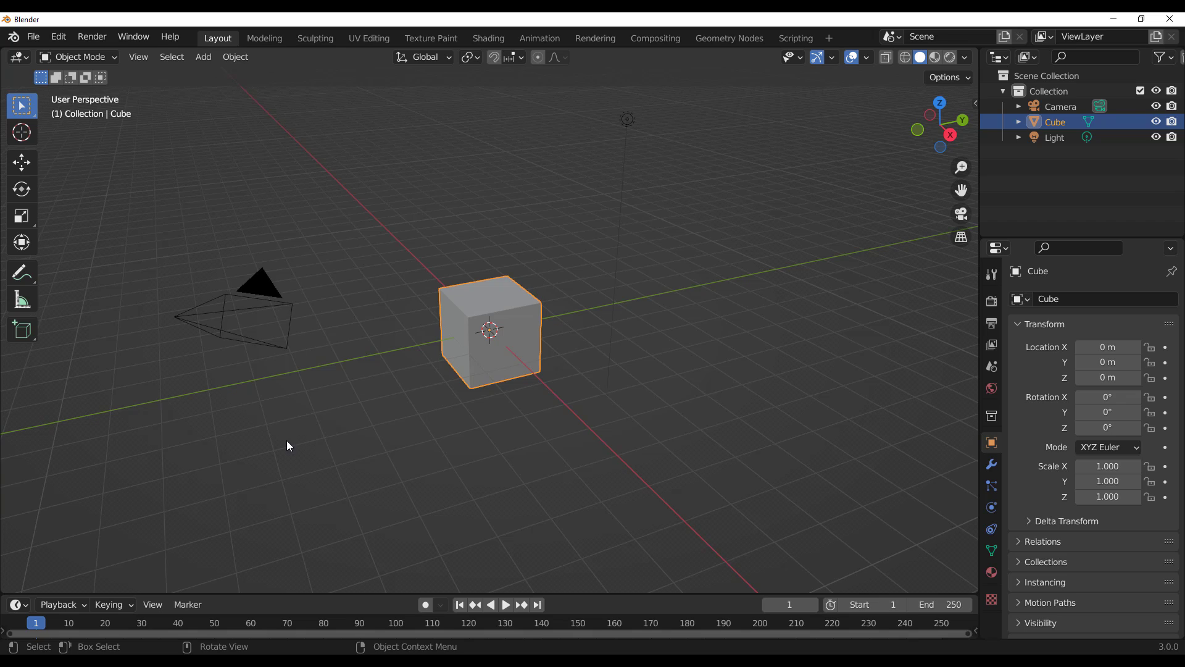
Delete the default cube from the scene
{"action": "left_click", "coordinate": [58, 37]}
{"action": "left_click", "coordinate": [116, 272]}
{"action": "left_click", "coordinate": [434, 481]}
{"action": "left_click", "coordinate": [472, 370]}
{"action": "key", "text": "Delete"}
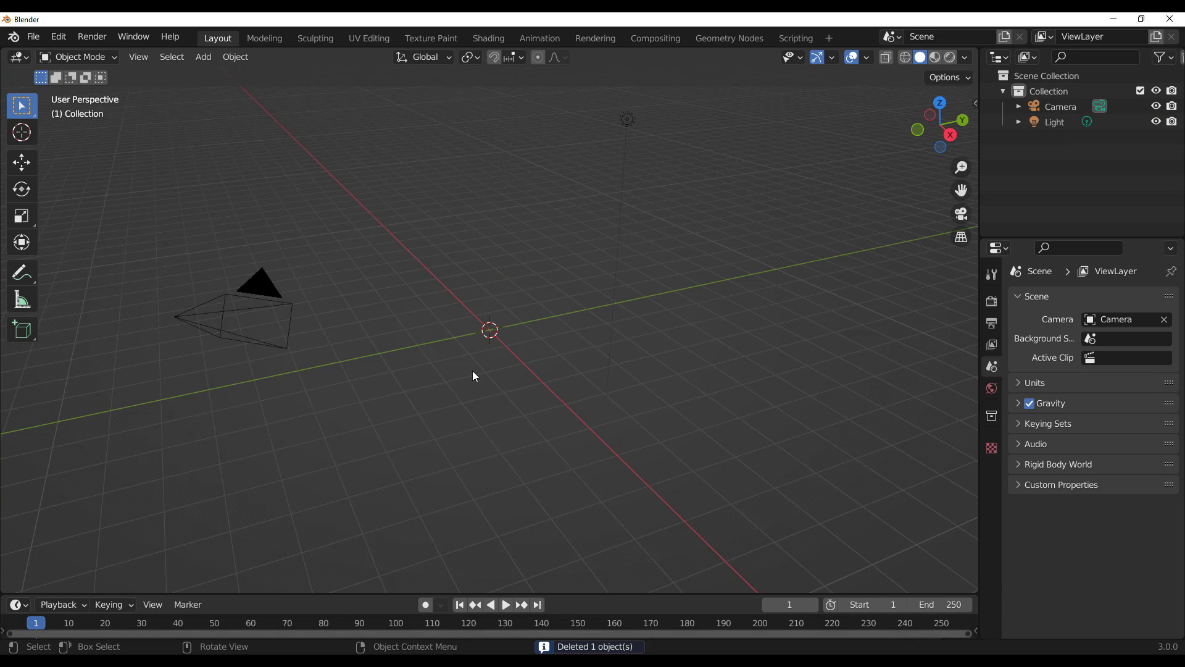
Show the Simply Addons sidebar tab with its Simply Cloth and Simply Wrap panels
{"action": "key", "text": "n"}
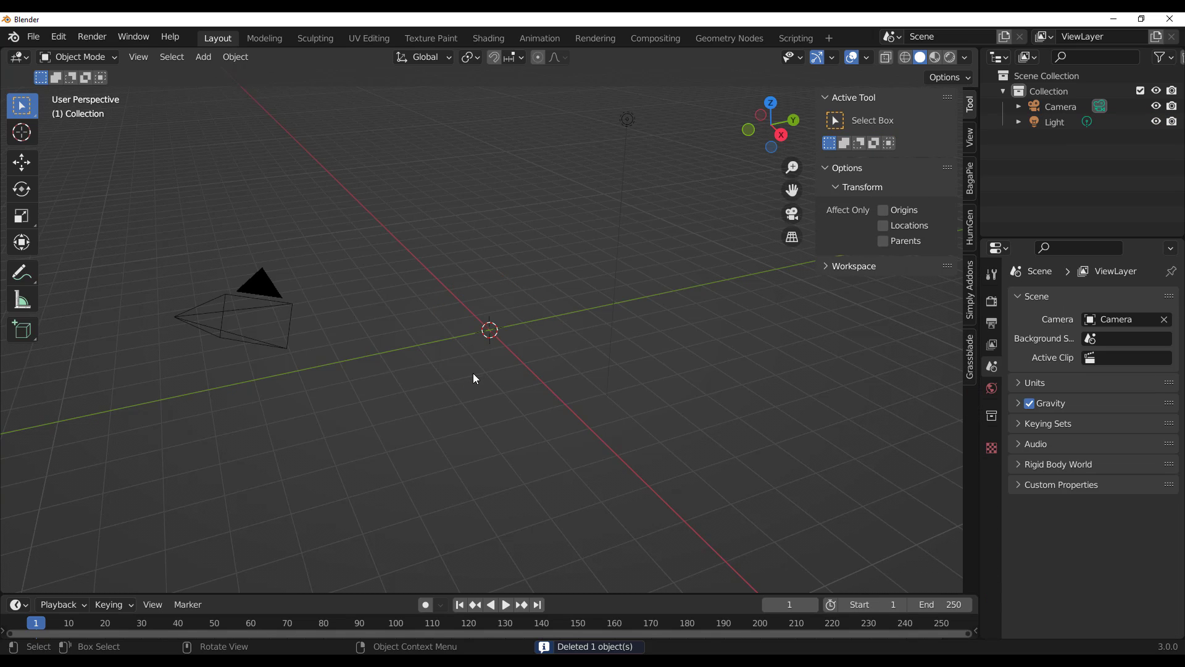
{"action": "left_click", "coordinate": [972, 309]}
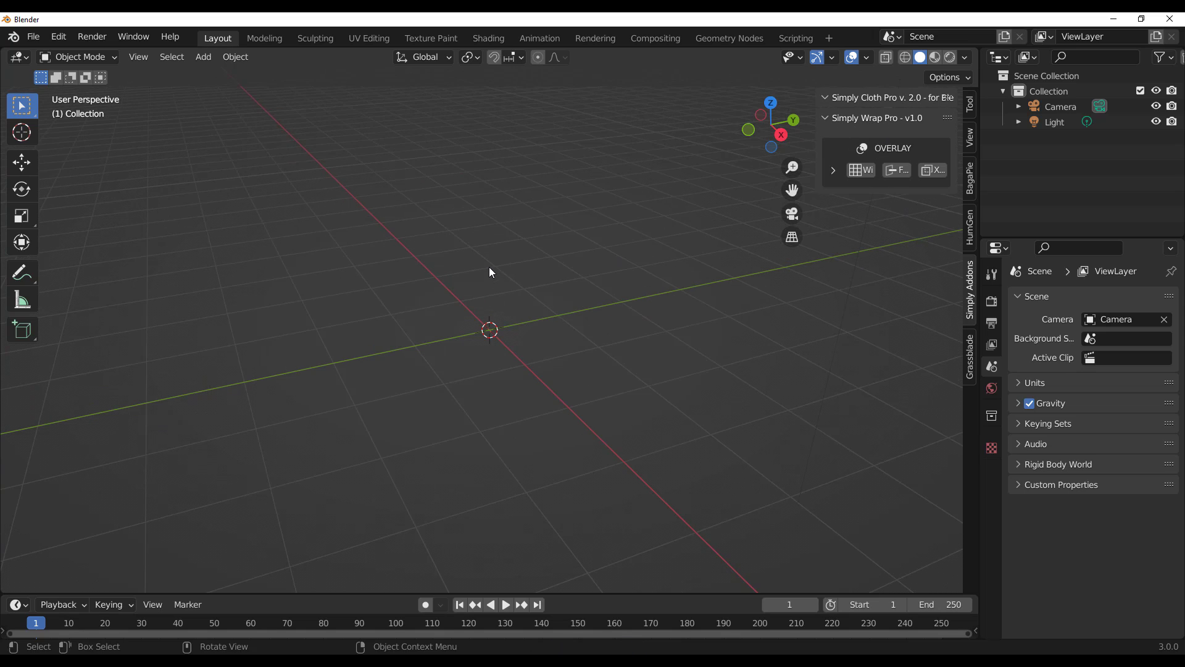
{"action": "key", "text": "shift+a"}
Add a cylinder with 482 vertices, 1.13 m radius and 7.84 m depth
{"action": "mouse_move", "coordinate": [487, 272]}
{"action": "left_click", "coordinate": [557, 347]}
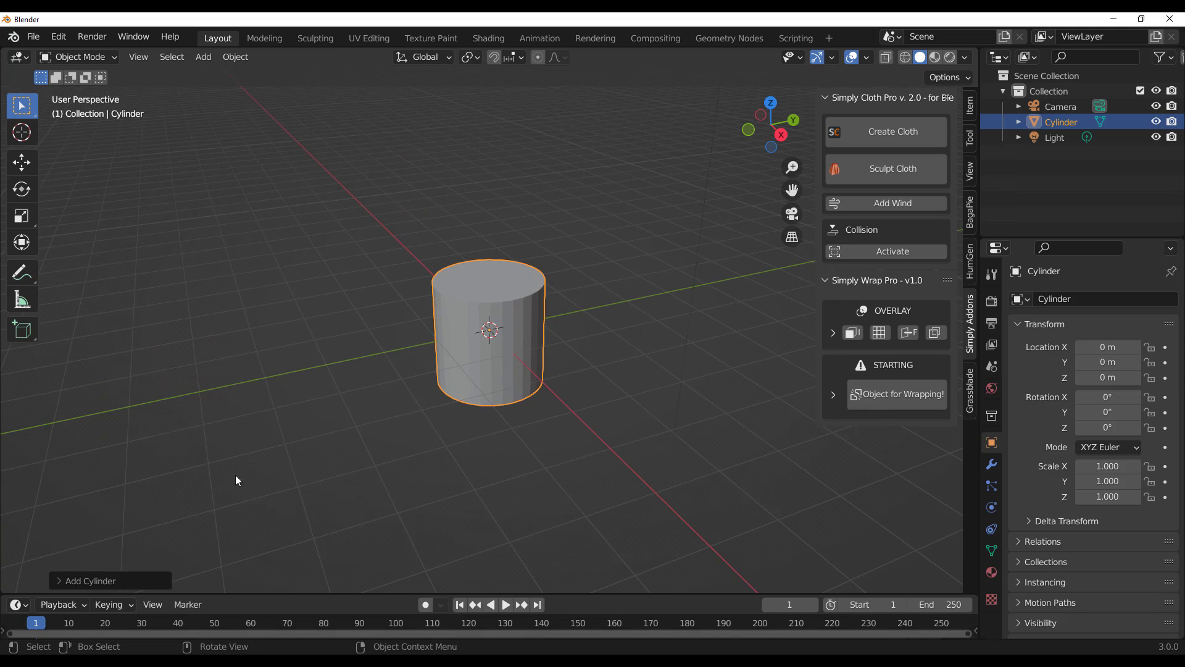
{"action": "left_click", "coordinate": [93, 580]}
{"action": "left_click_drag", "start_coordinate": [199, 397], "coordinate": [634, 394]}
{"action": "left_click_drag", "start_coordinate": [198, 430], "coordinate": [528, 432]}
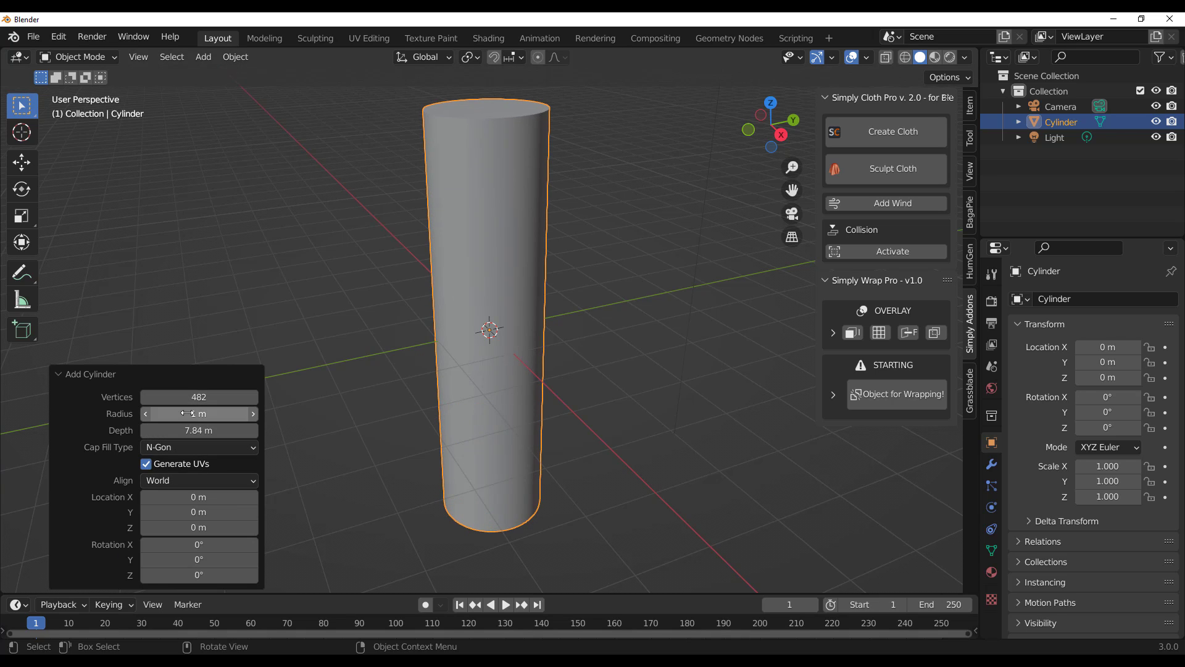
{"action": "left_click_drag", "start_coordinate": [198, 414], "coordinate": [216, 413]}
Collapse the Simply Cloth Pro panel and widen the add-on sidebar
{"action": "left_click", "coordinate": [199, 293]}
{"action": "left_click", "coordinate": [504, 244]}
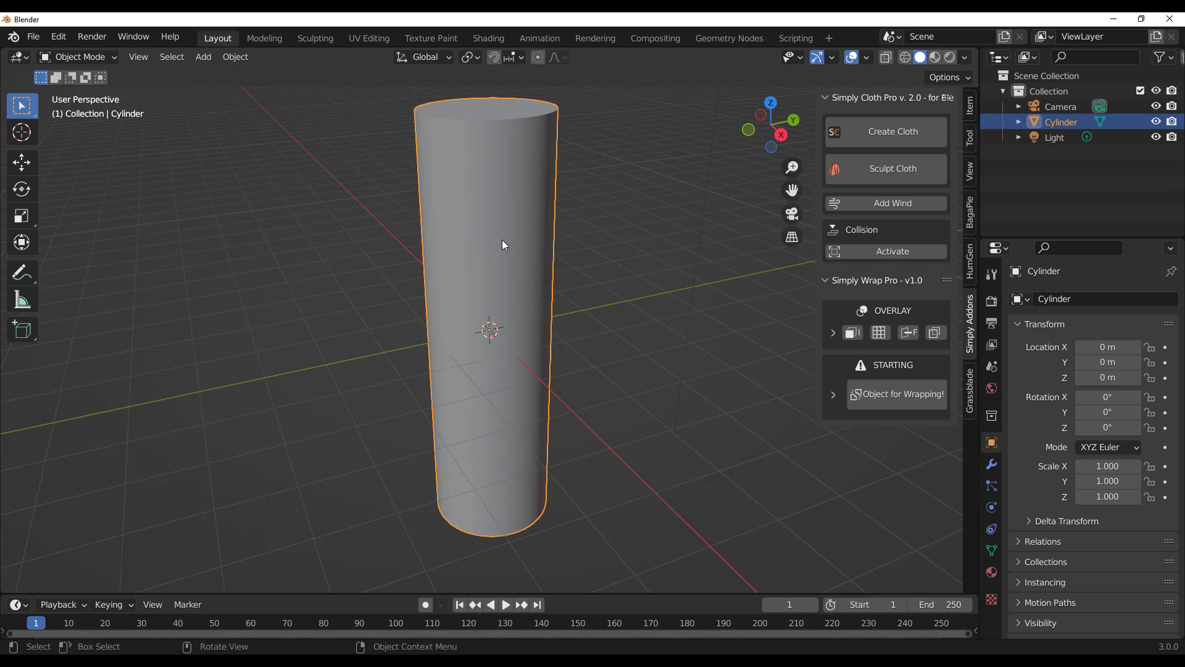
{"action": "left_click", "coordinate": [818, 326]}
{"action": "left_click", "coordinate": [846, 100]}
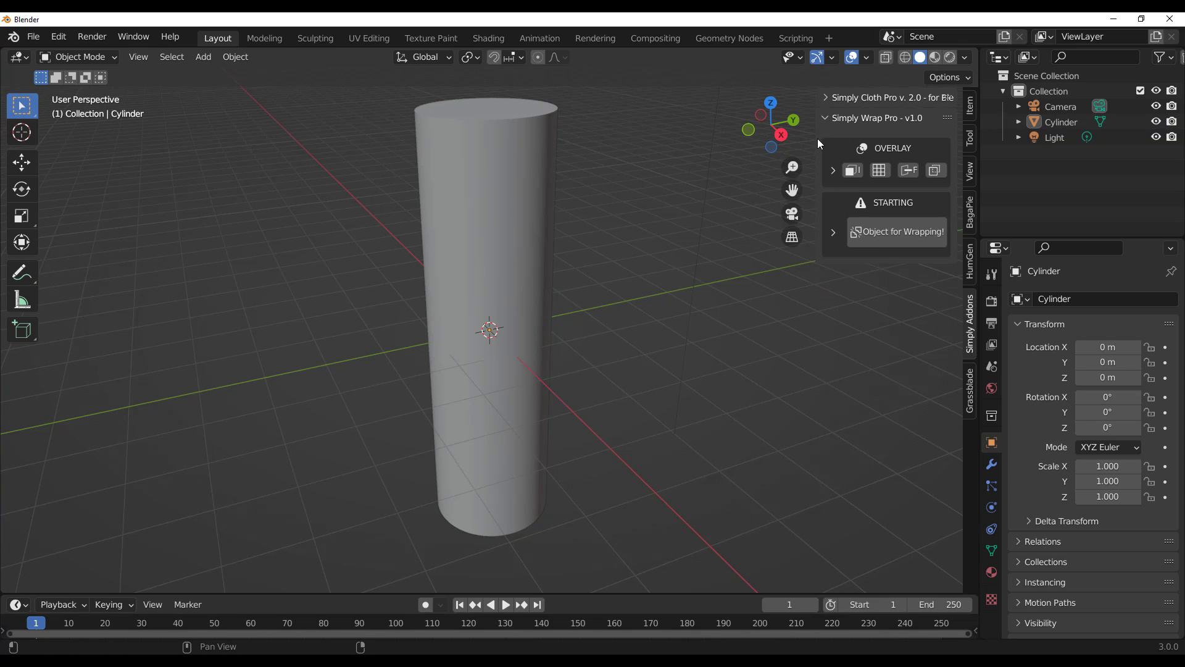
{"action": "left_click_drag", "start_coordinate": [815, 139], "coordinate": [754, 142]}
Make the cylinder the wrap target SWCollision_obj and start drawing a wrap path
{"action": "left_click", "coordinate": [482, 373]}
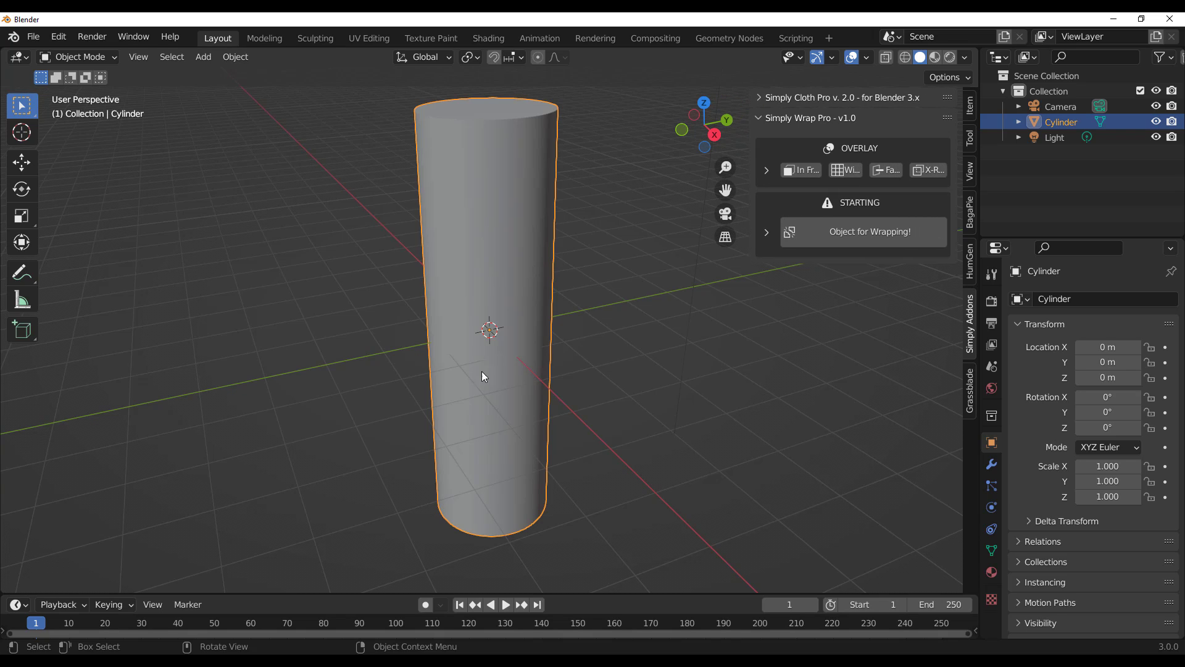
{"action": "left_click", "coordinate": [845, 236]}
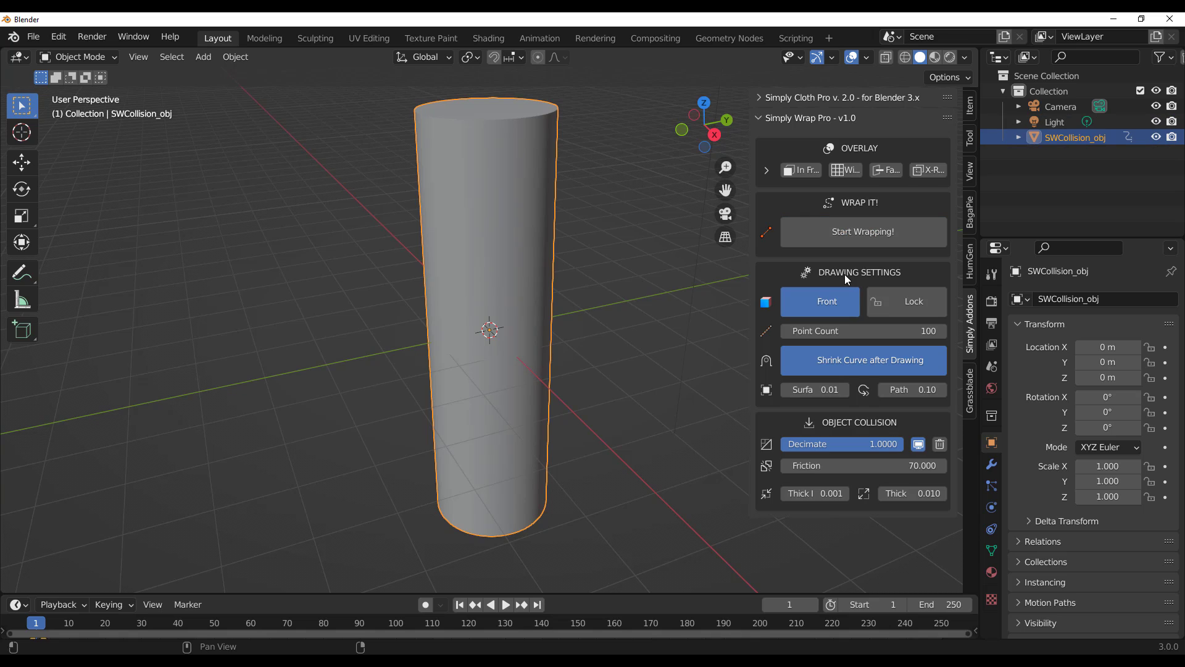
{"action": "left_click", "coordinate": [847, 232]}
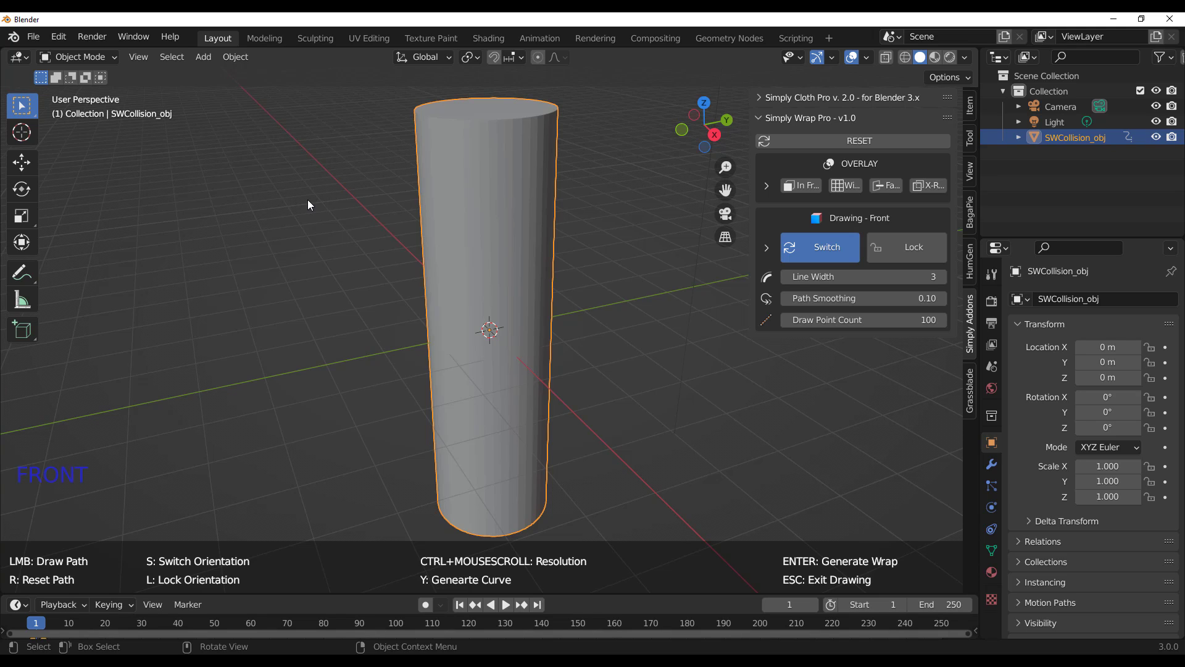
Draw a zig-zag path around the cylinder's front and back, then raise its point density
{"action": "mouse_move", "coordinate": [297, 175]}
{"action": "left_mouse_down"}
{"action": "mouse_move", "coordinate": [654, 218]}
{"action": "mouse_move", "coordinate": [348, 283]}
{"action": "mouse_move", "coordinate": [662, 331]}
{"action": "mouse_move", "coordinate": [325, 400]}
{"action": "mouse_move", "coordinate": [687, 448]}
{"action": "mouse_move", "coordinate": [344, 506]}
{"action": "mouse_move", "coordinate": [575, 287]}
{"action": "mouse_move", "coordinate": [637, 179]}
{"action": "mouse_move", "coordinate": [358, 147]}
{"action": "mouse_move", "coordinate": [429, 196]}
{"action": "mouse_move", "coordinate": [603, 392]}
{"action": "left_mouse_up"}
{"action": "key", "text": "s"}
{"action": "key", "text": "s"}
{"action": "key", "text": "s"}
{"action": "key", "text": "s"}
{"action": "key", "text": "s"}
{"action": "key", "text": "s"}
{"action": "key", "text": "s"}
{"action": "key", "text": "s"}
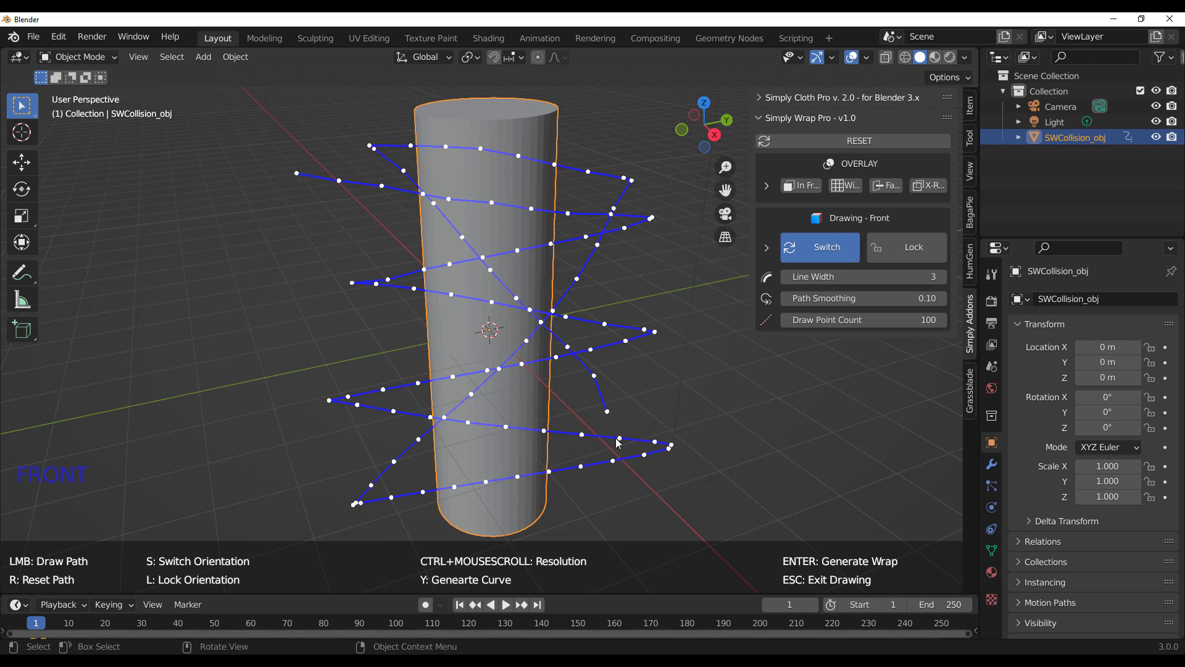
{"action": "key", "text": "s"}
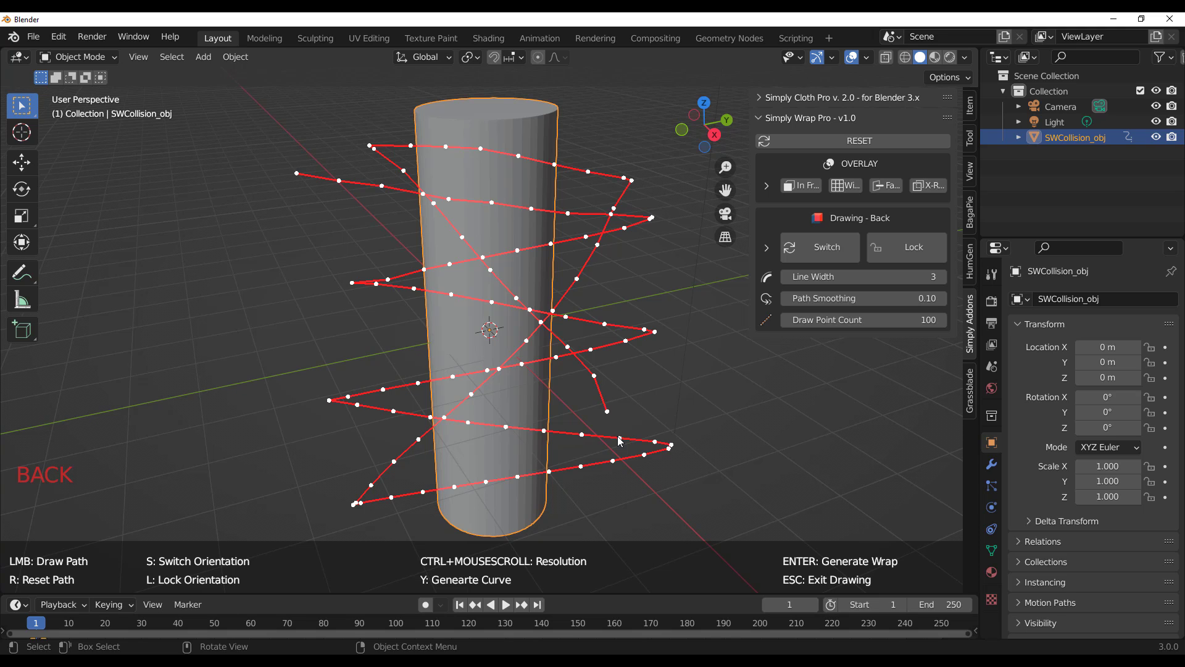
{"action": "middle_click_drag", "start_coordinate": [739, 350], "coordinate": [689, 340]}
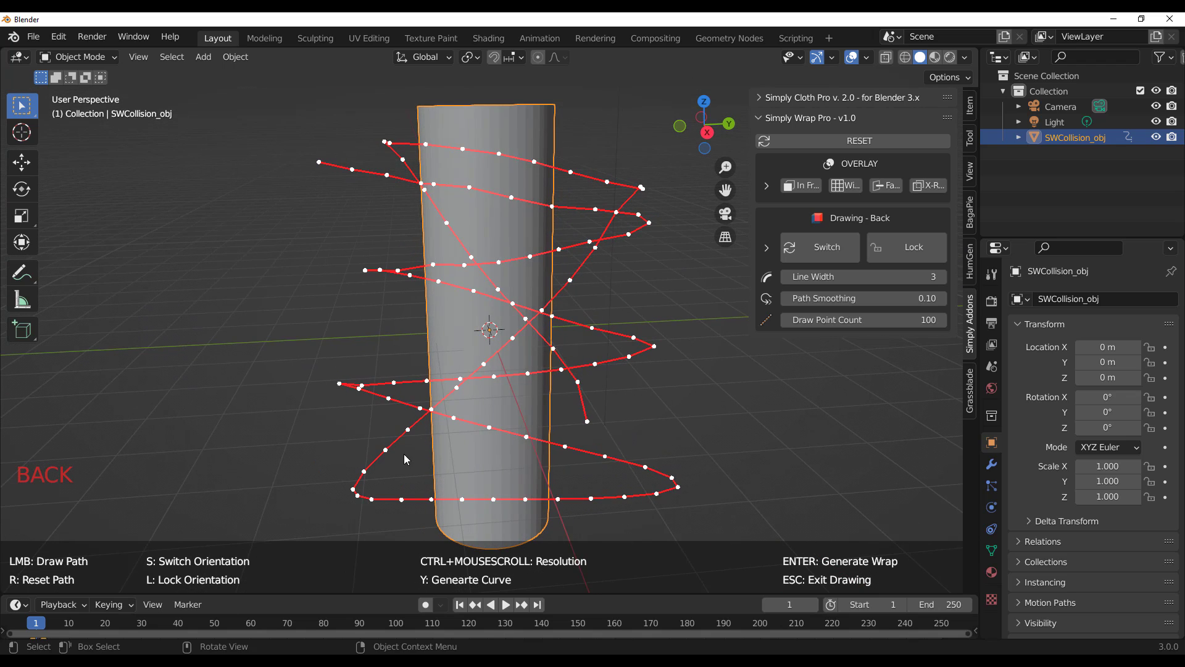
{"action": "scroll", "coordinate": [245, 422], "scroll_direction": "down", "scroll_amount": 3, "text": "ctrl"}
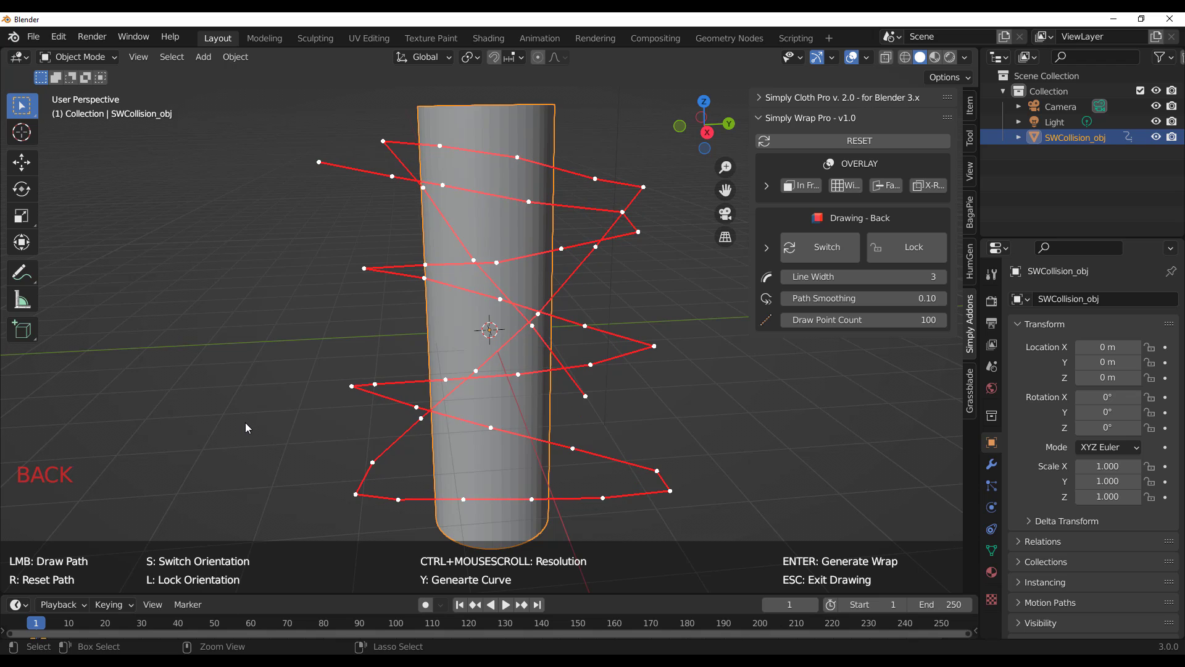
{"action": "scroll", "coordinate": [260, 406], "scroll_direction": "up", "scroll_amount": 5, "text": "ctrl"}
{"action": "scroll", "coordinate": [227, 400], "scroll_direction": "up", "scroll_amount": 1, "text": "ctrl"}
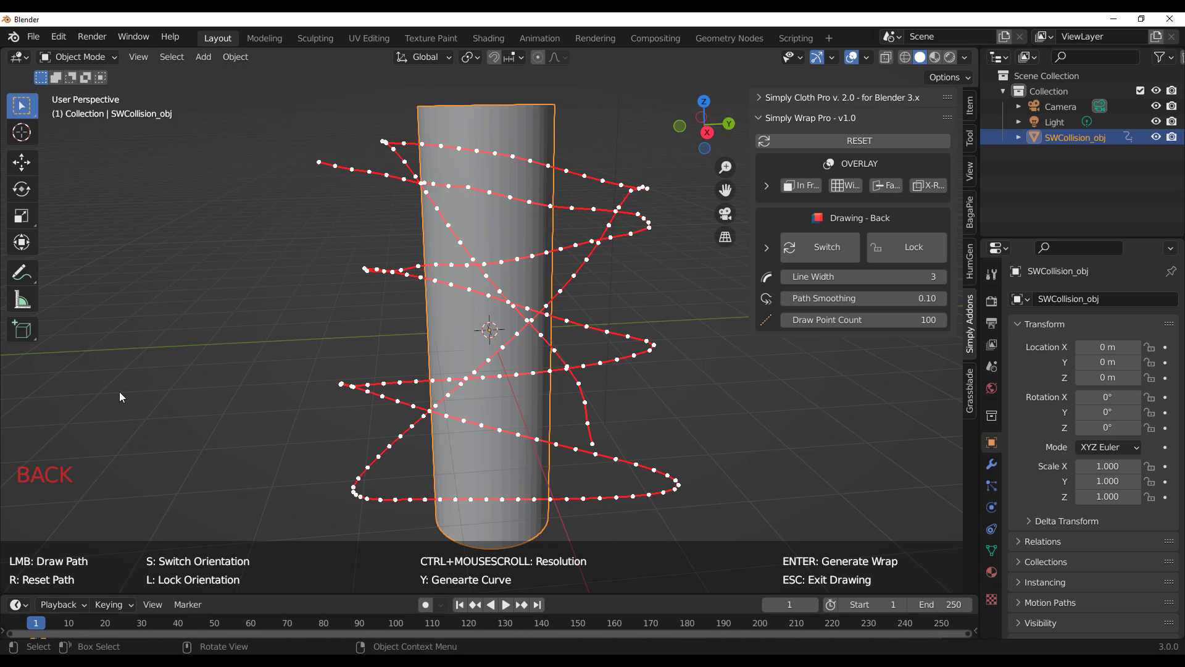
Generate bandage strips from the path with size 0.16 and Twist 0
{"action": "key", "text": "Return"}
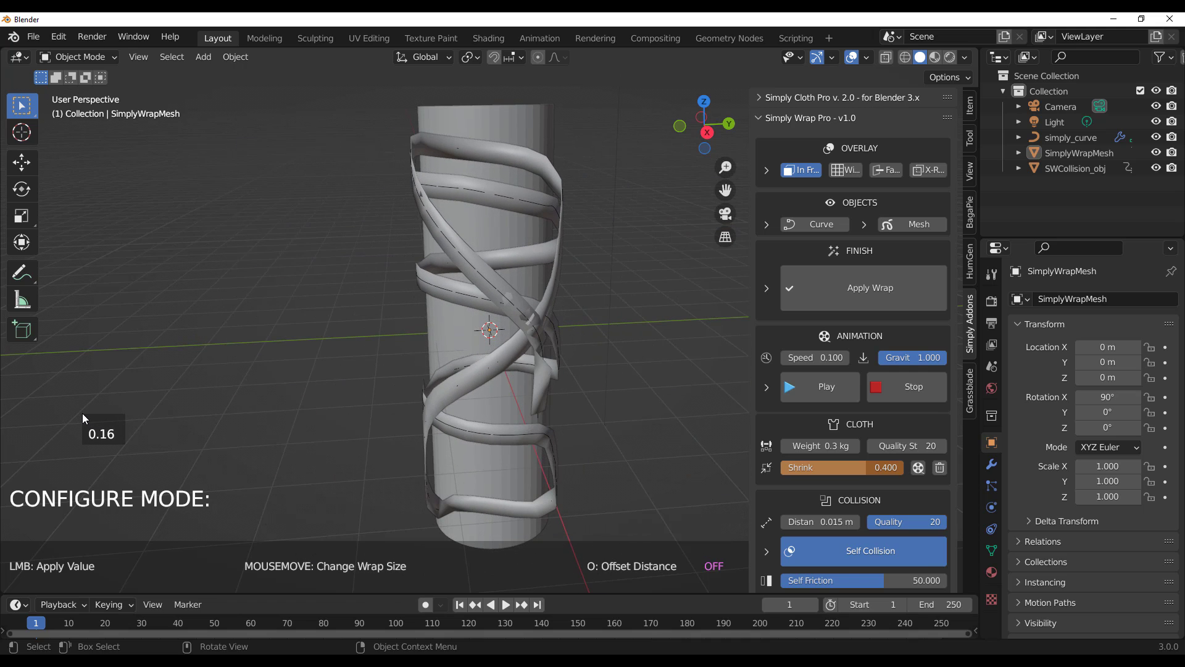
{"action": "left_click", "coordinate": [83, 413]}
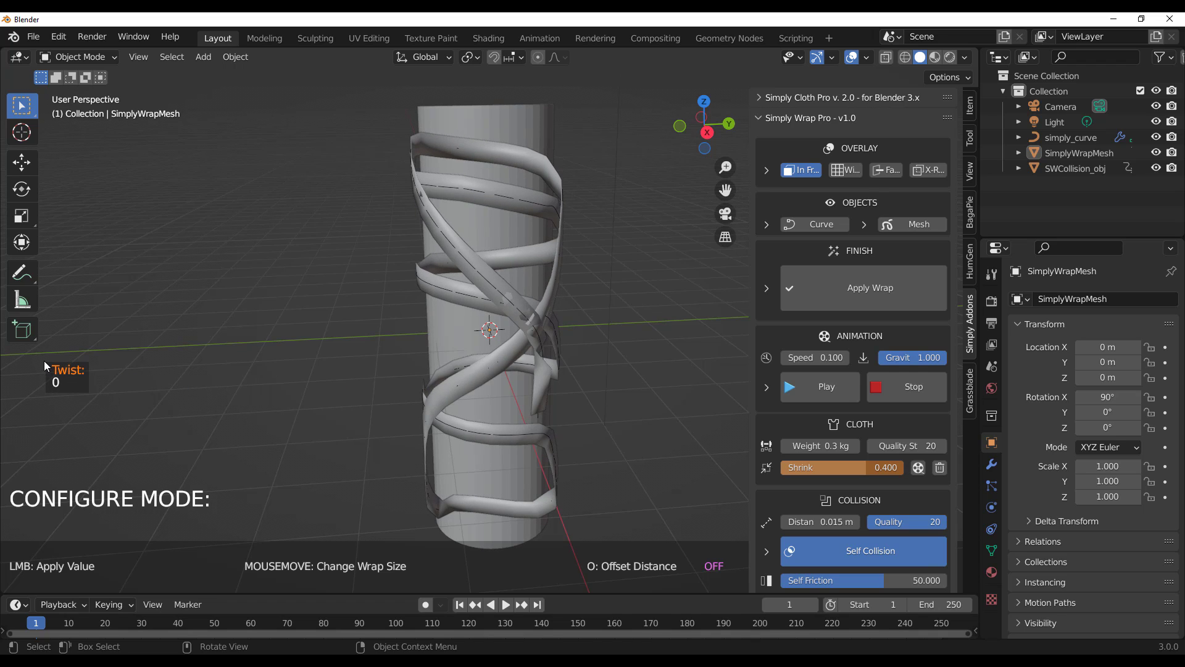
Run the cloth simulation and stop it at frame 49 once the ribbons fit
{"action": "left_click", "coordinate": [55, 372]}
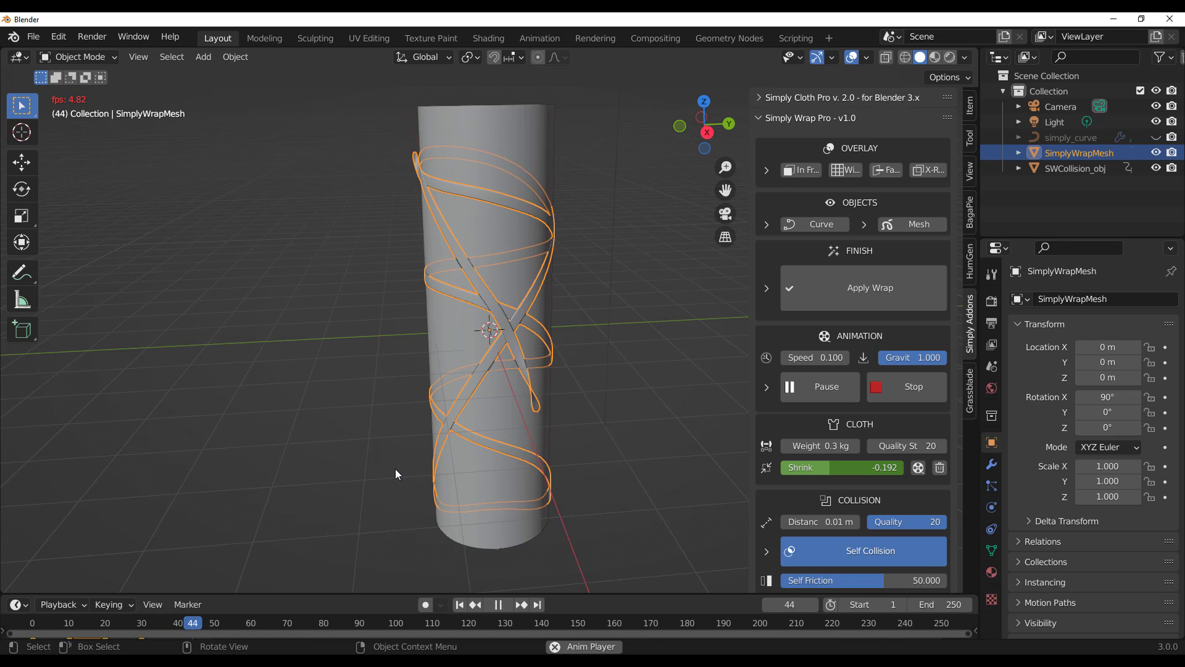
{"action": "left_click", "coordinate": [500, 605]}
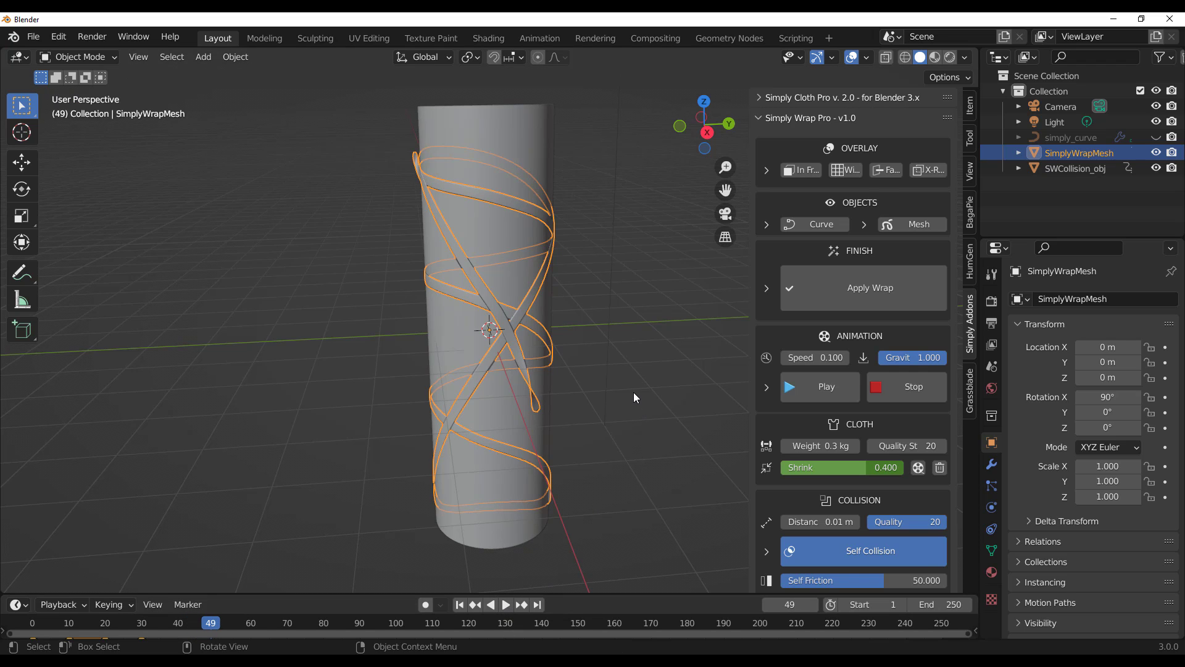
{"action": "left_click", "coordinate": [666, 452]}
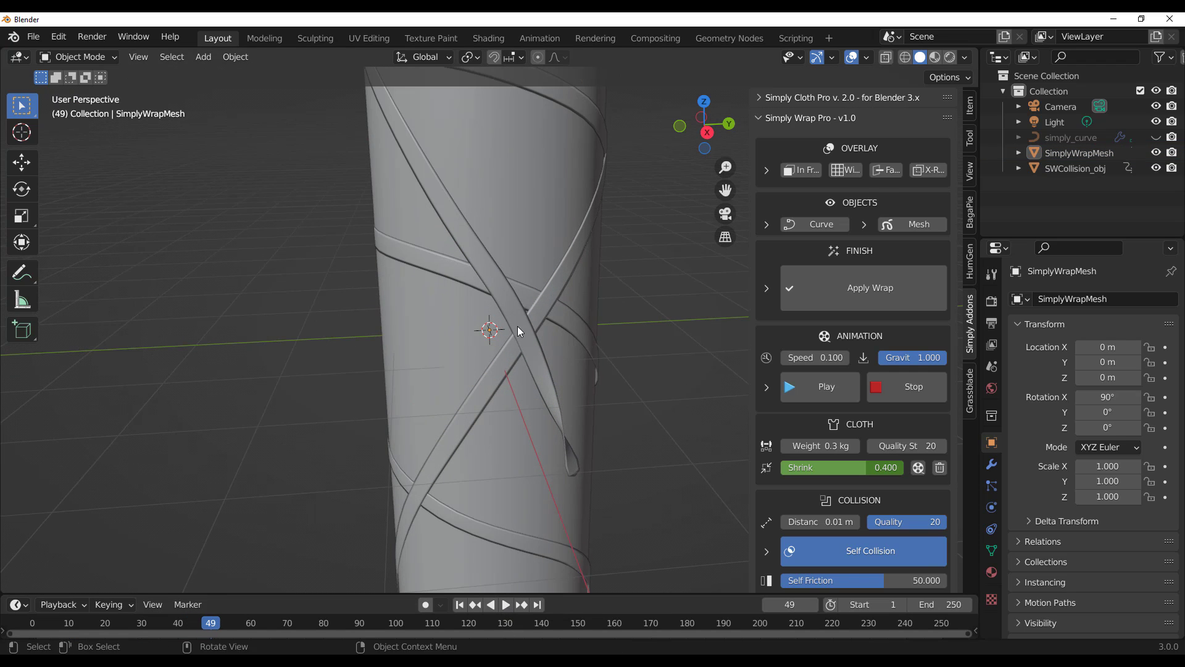
{"action": "left_click", "coordinate": [534, 314]}
Orbit around the cylinder to inspect the settled wrap and scroll the add-on panel down
{"action": "scroll", "coordinate": [534, 314], "scroll_direction": "down", "scroll_amount": 3}
{"action": "left_click_drag", "start_coordinate": [702, 127], "coordinate": [672, 129]}
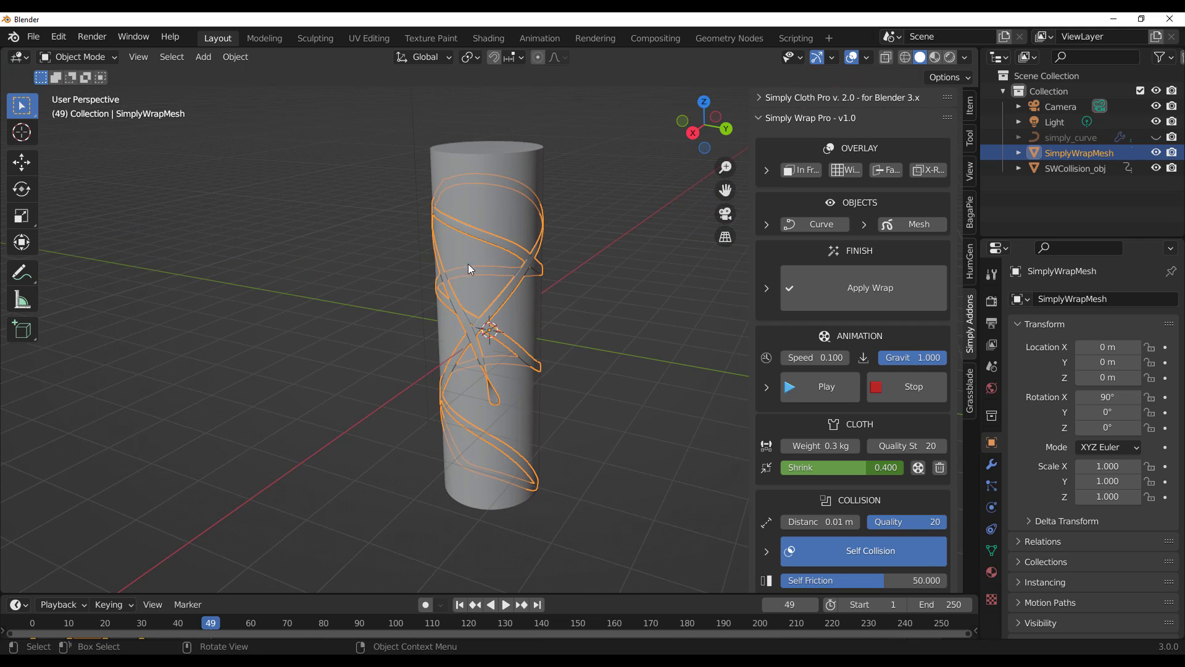
{"action": "left_click", "coordinate": [632, 321]}
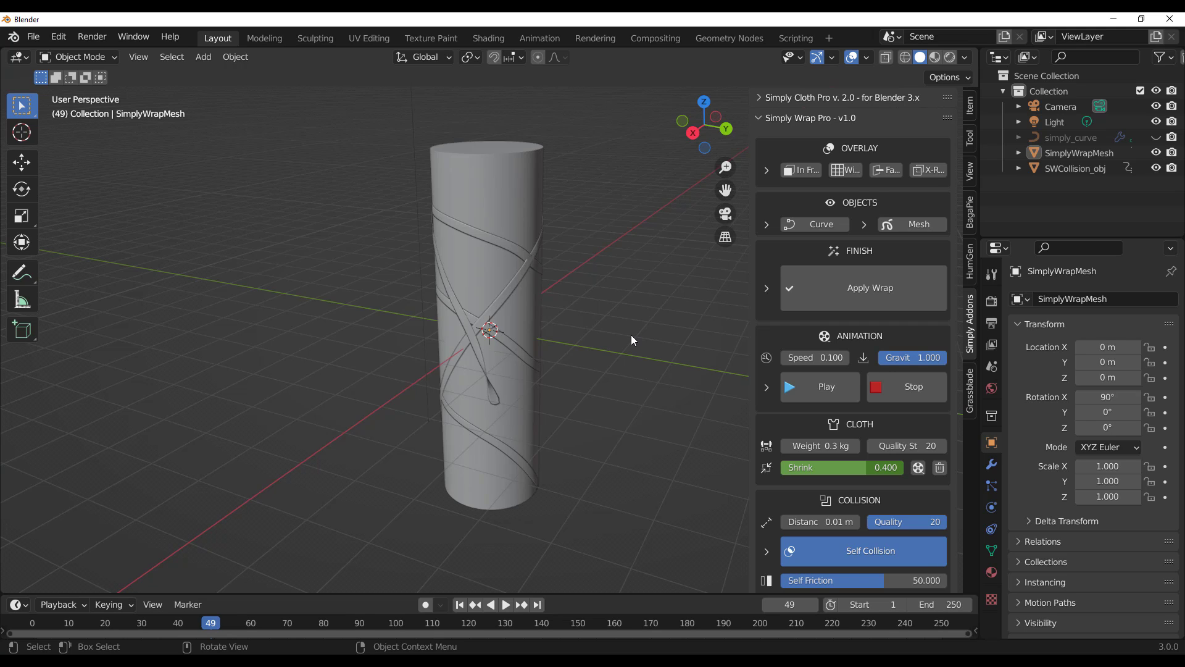
{"action": "middle_click_drag", "start_coordinate": [615, 262], "coordinate": [667, 267]}
{"action": "scroll", "coordinate": [891, 290], "scroll_direction": "down", "scroll_amount": 5}
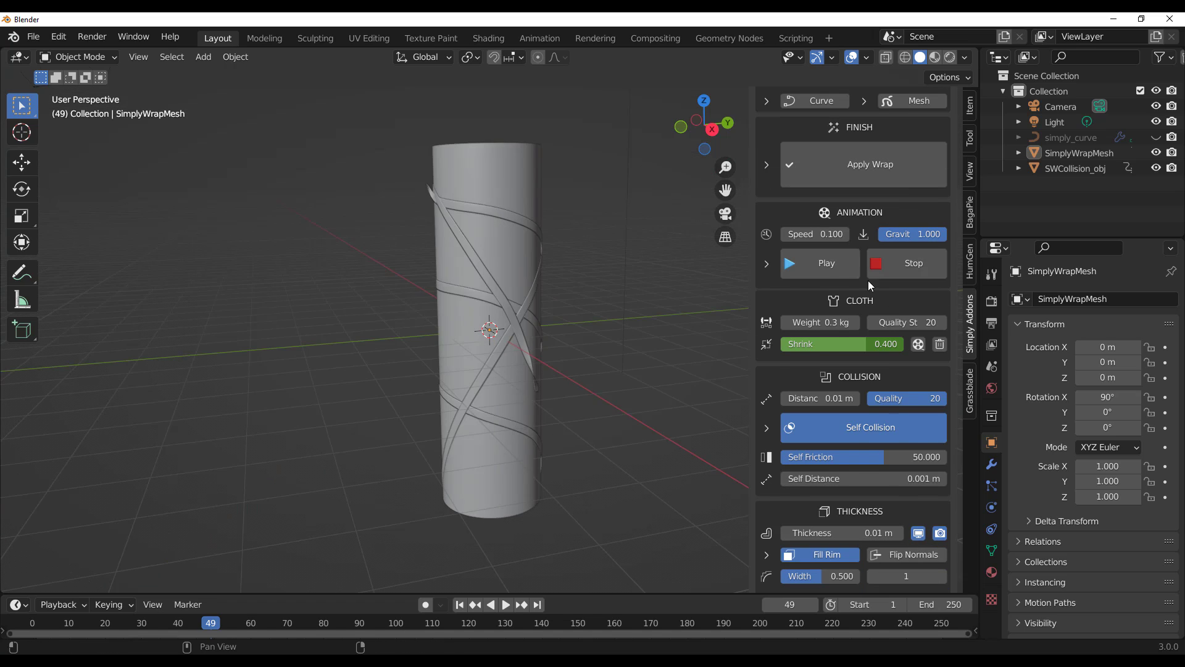
{"action": "scroll", "coordinate": [864, 358], "scroll_direction": "down", "scroll_amount": 1}
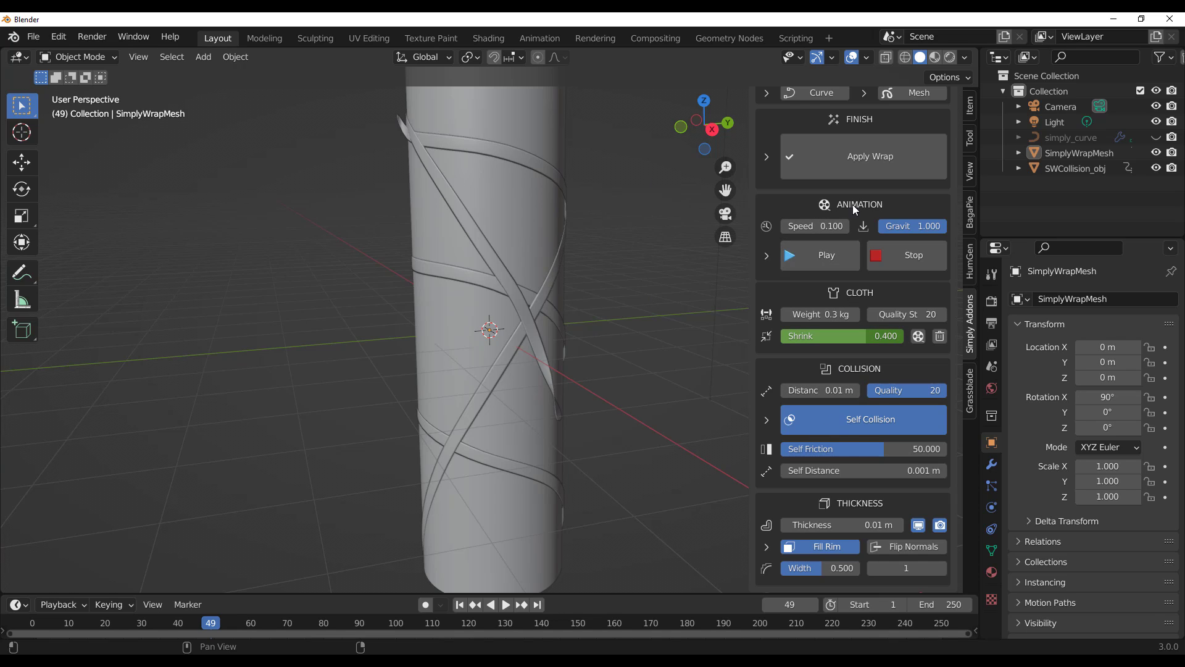
Apply the wrap as wrapped_0 and set its ribbon Width to -2.423
{"action": "left_click", "coordinate": [862, 165]}
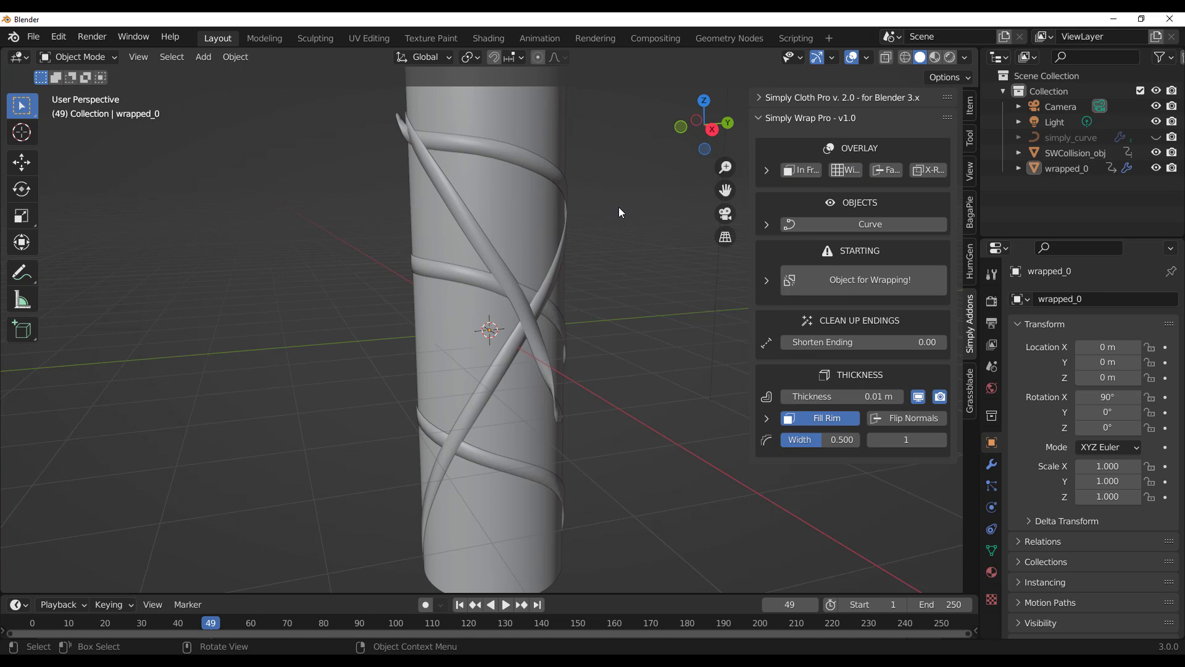
{"action": "left_click_drag", "start_coordinate": [693, 136], "coordinate": [732, 121]}
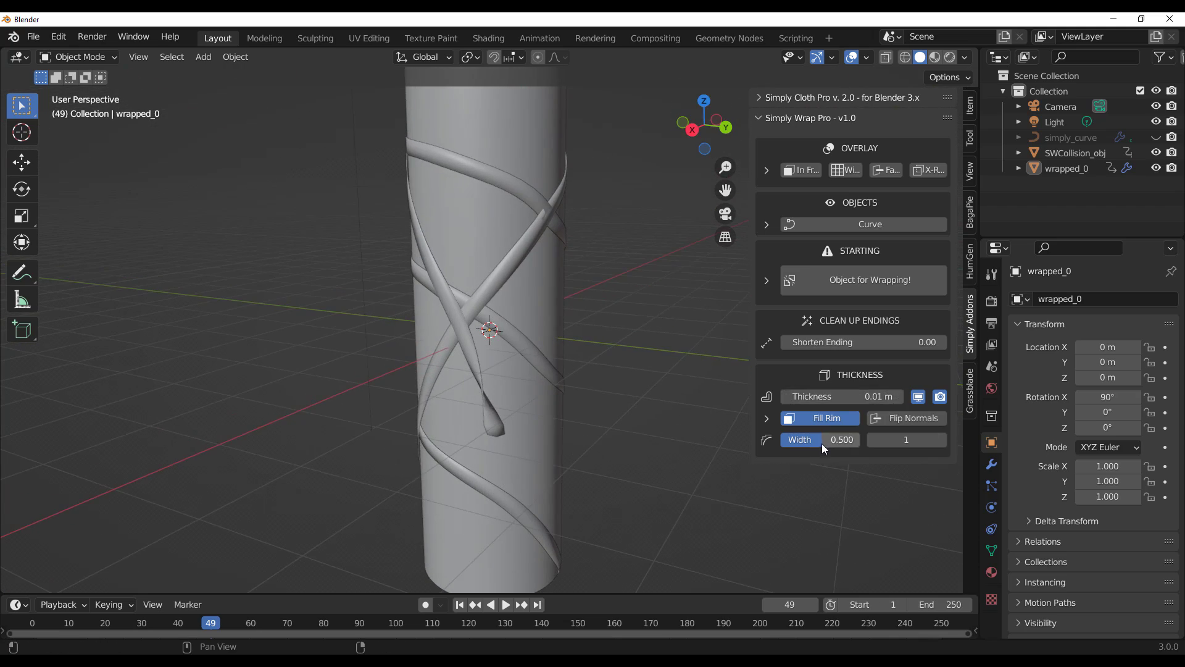
{"action": "left_click_drag", "start_coordinate": [821, 443], "coordinate": [791, 439]}
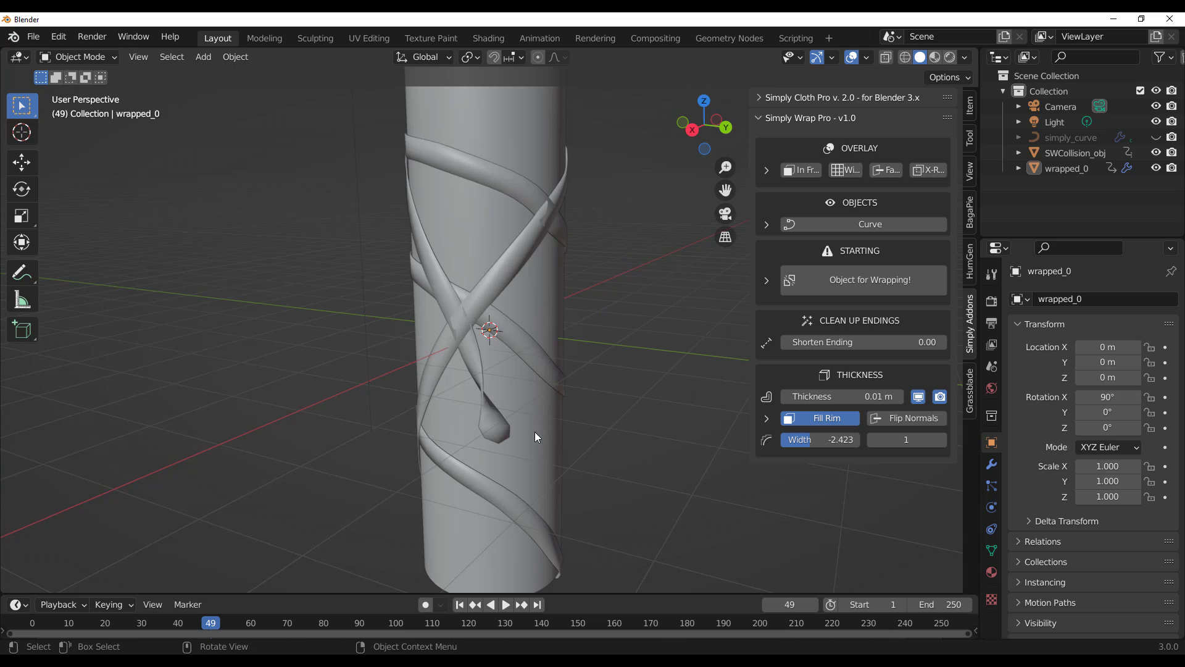
{"action": "mouse_move", "coordinate": [703, 123]}
{"action": "left_mouse_down"}
{"action": "mouse_move", "coordinate": [685, 164]}
{"action": "mouse_move", "coordinate": [643, 147]}
{"action": "mouse_move", "coordinate": [702, 125]}
{"action": "left_mouse_up"}
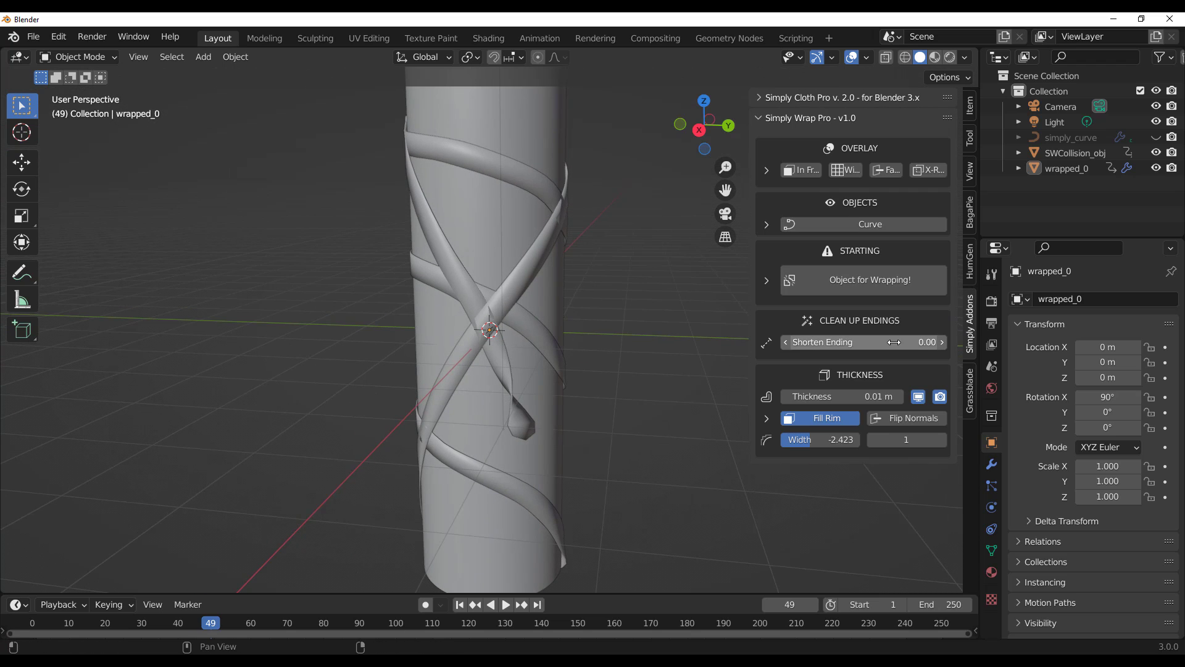
Trim the wrapped_0 ribbon ends by setting Shorten Ending to 0.66
{"action": "left_click_drag", "start_coordinate": [896, 342], "coordinate": [872, 344]}
{"action": "left_click", "coordinate": [555, 226]}
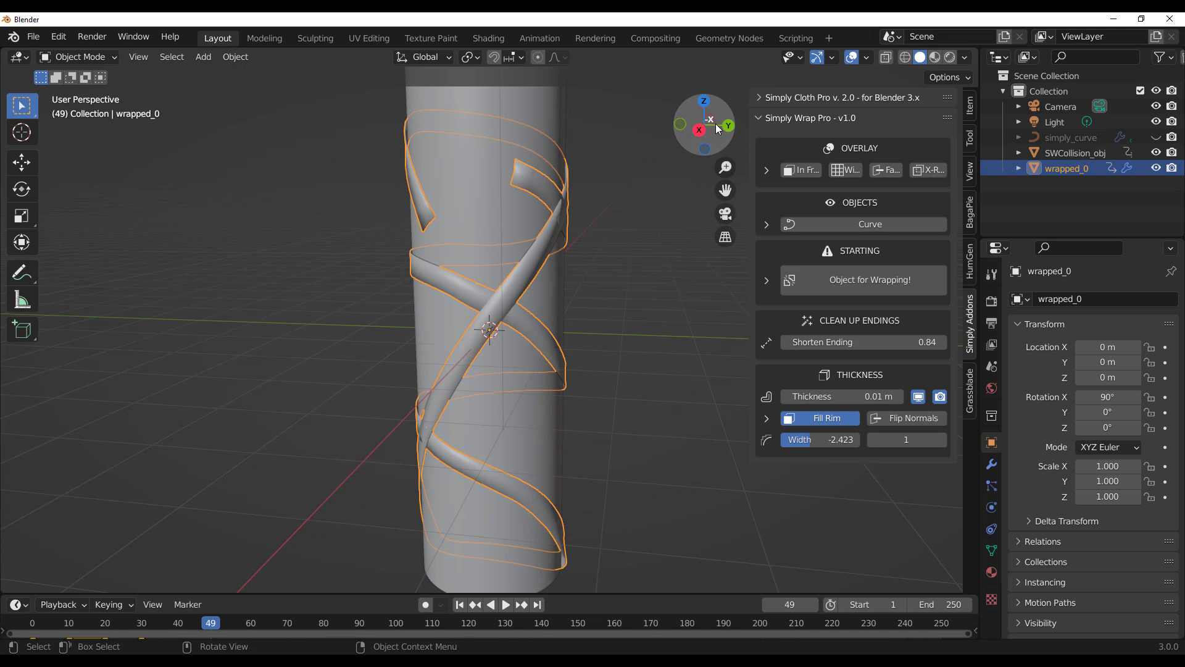
{"action": "left_click_drag", "start_coordinate": [685, 133], "coordinate": [505, 223]}
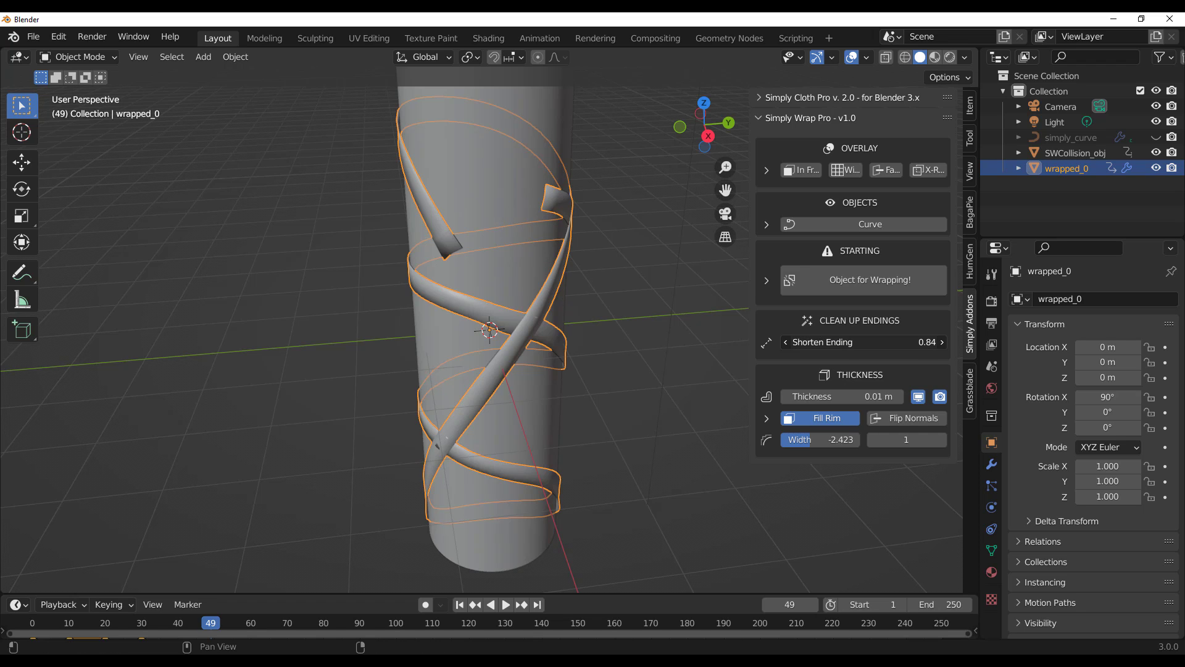
{"action": "left_click_drag", "start_coordinate": [864, 342], "coordinate": [828, 342]}
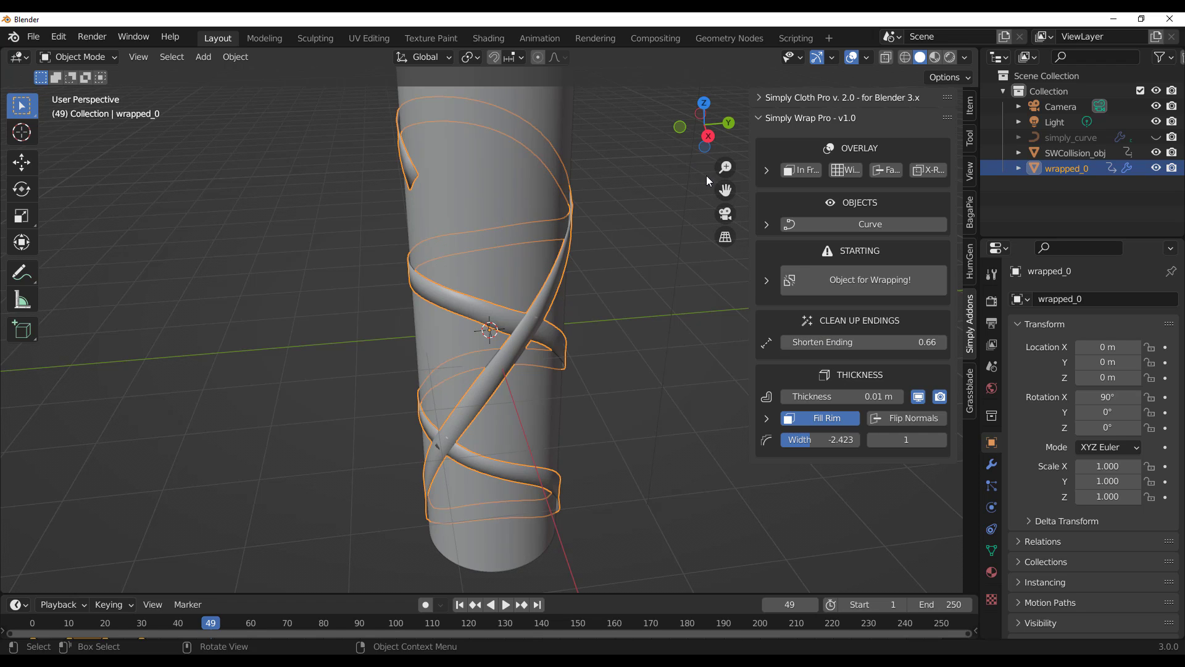
{"action": "left_click_drag", "start_coordinate": [706, 126], "coordinate": [679, 129]}
Put the ribbon in Edit Mode and highlight where the strips intersect
{"action": "left_click", "coordinate": [76, 59]}
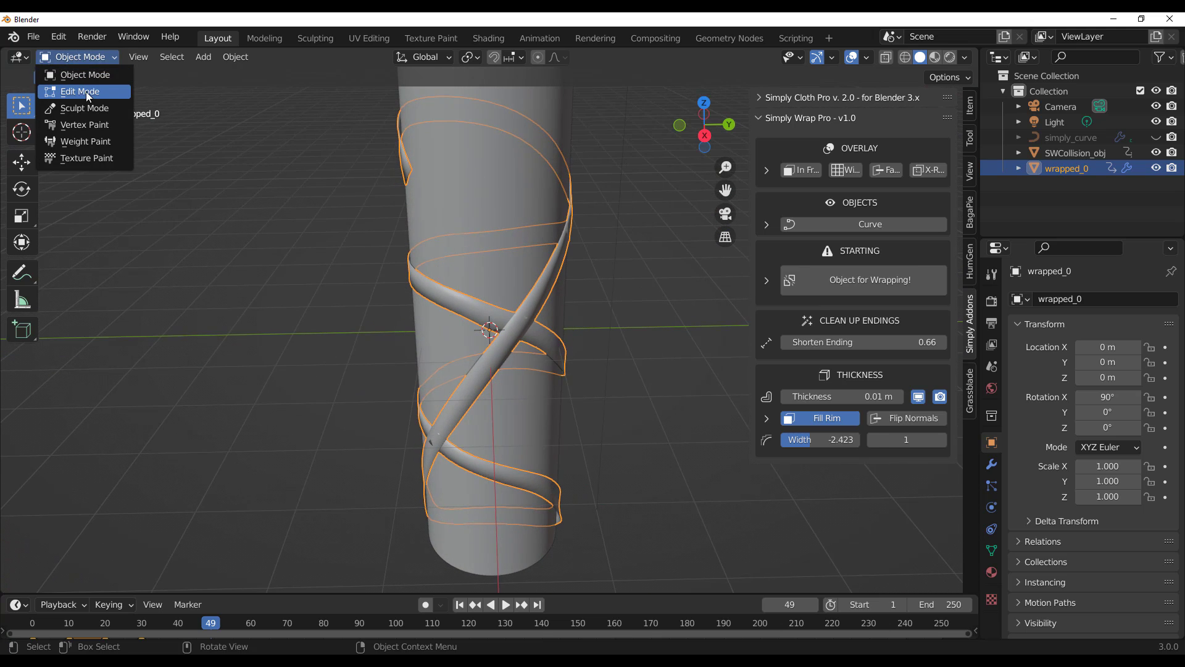
{"action": "left_click", "coordinate": [86, 92]}
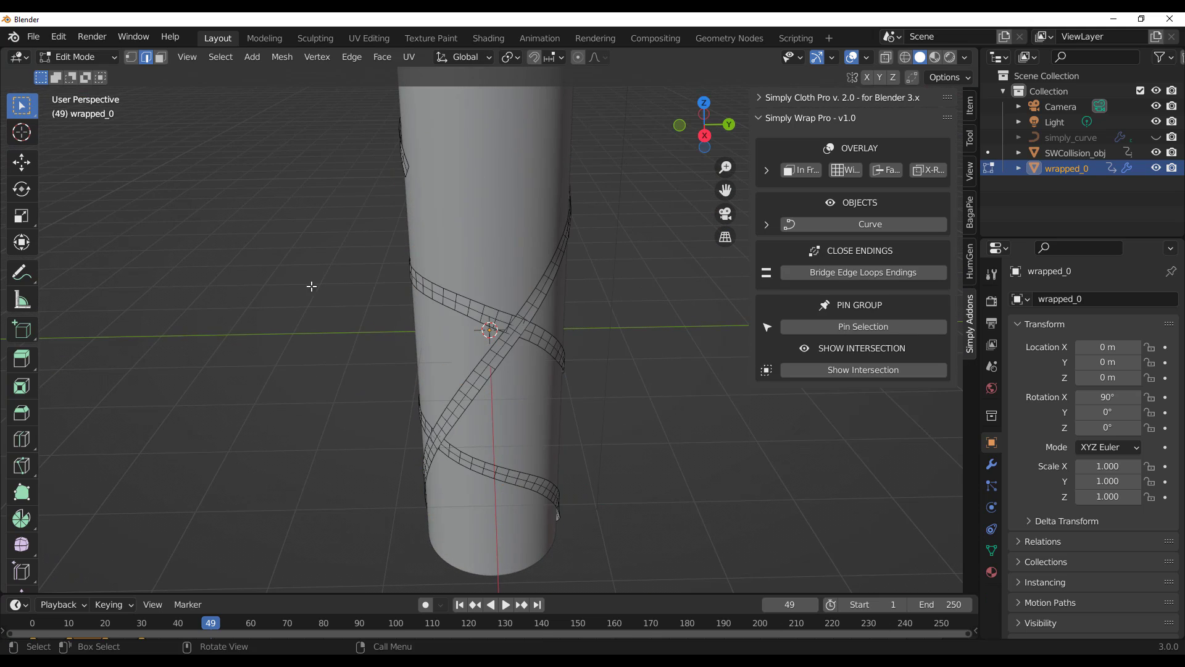
{"action": "left_click", "coordinate": [851, 369]}
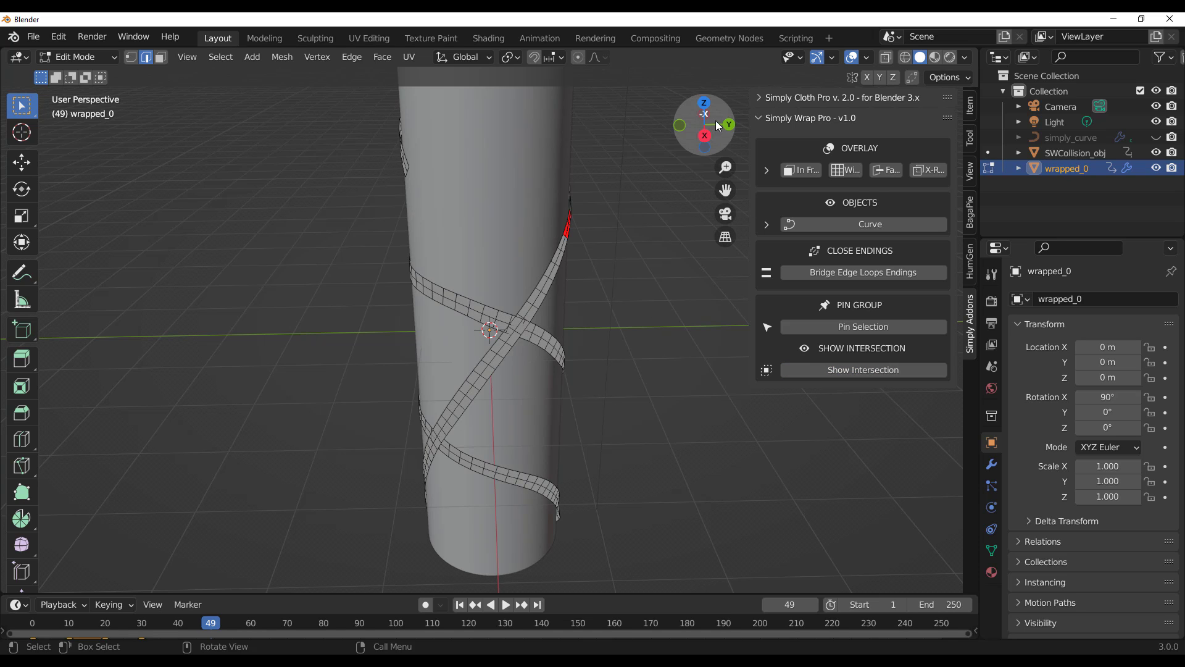
{"action": "left_click_drag", "start_coordinate": [716, 120], "coordinate": [747, 127]}
{"action": "scroll", "coordinate": [488, 185], "scroll_direction": "up", "scroll_amount": 7}
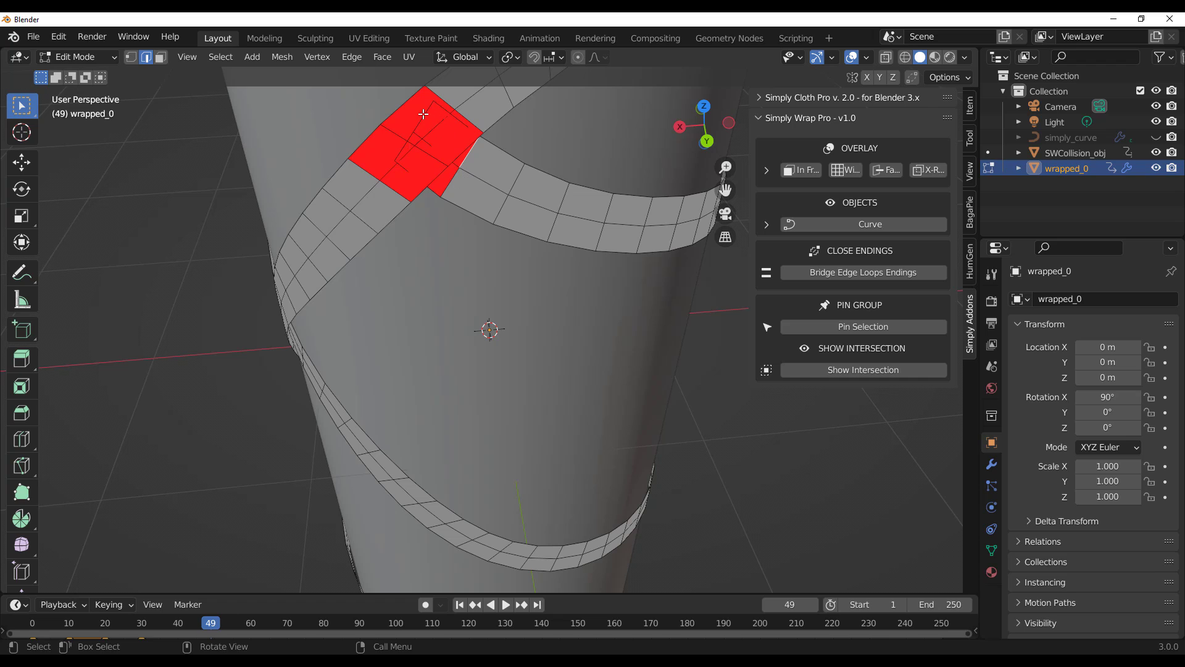
Move the intersecting ribbon end faces 0.074 m along Y, off the cylinder
{"action": "left_click", "coordinate": [21, 162]}
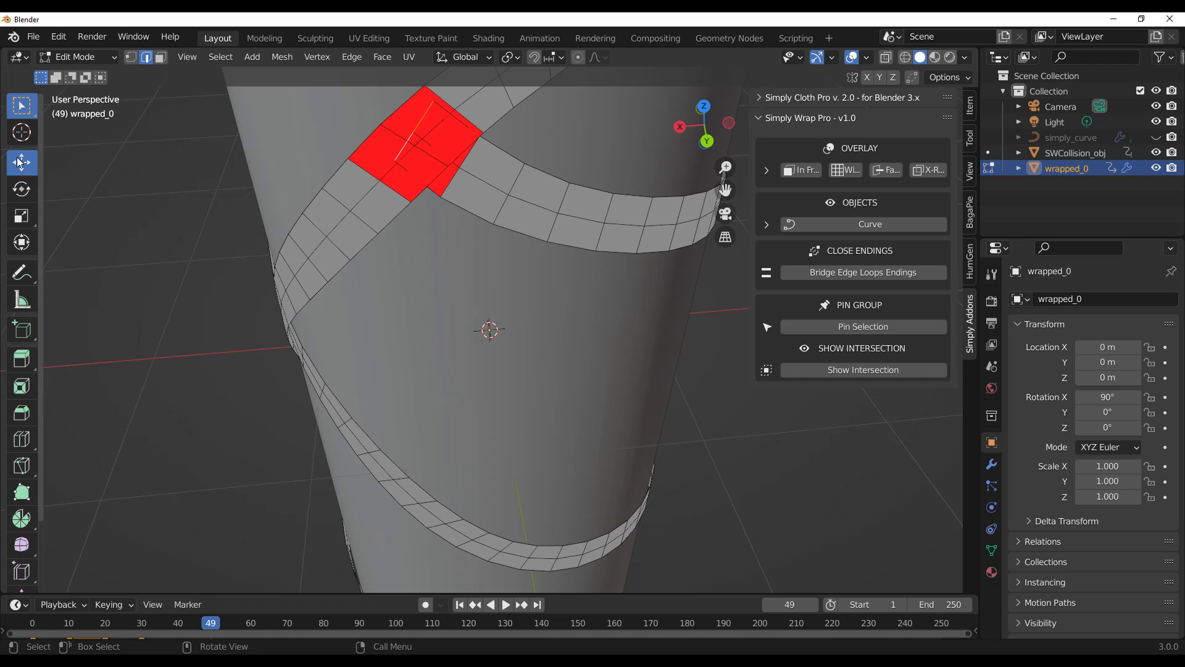
{"action": "left_click_drag", "start_coordinate": [689, 129], "coordinate": [562, 187]}
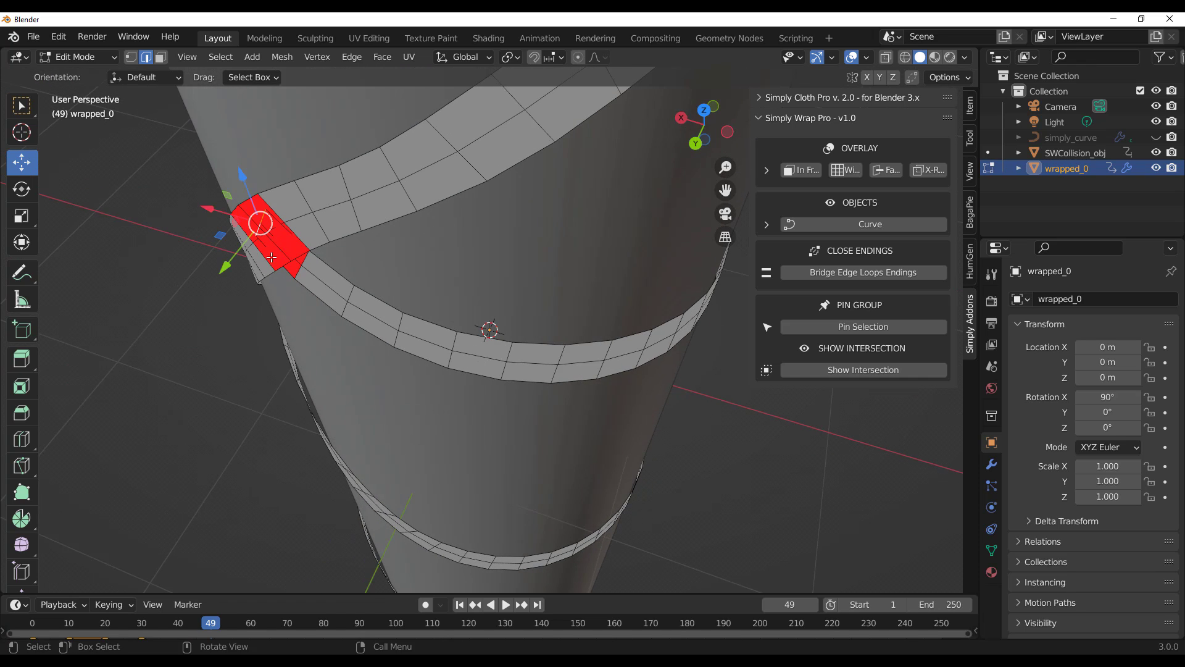
{"action": "left_click_drag", "start_coordinate": [233, 262], "coordinate": [179, 291]}
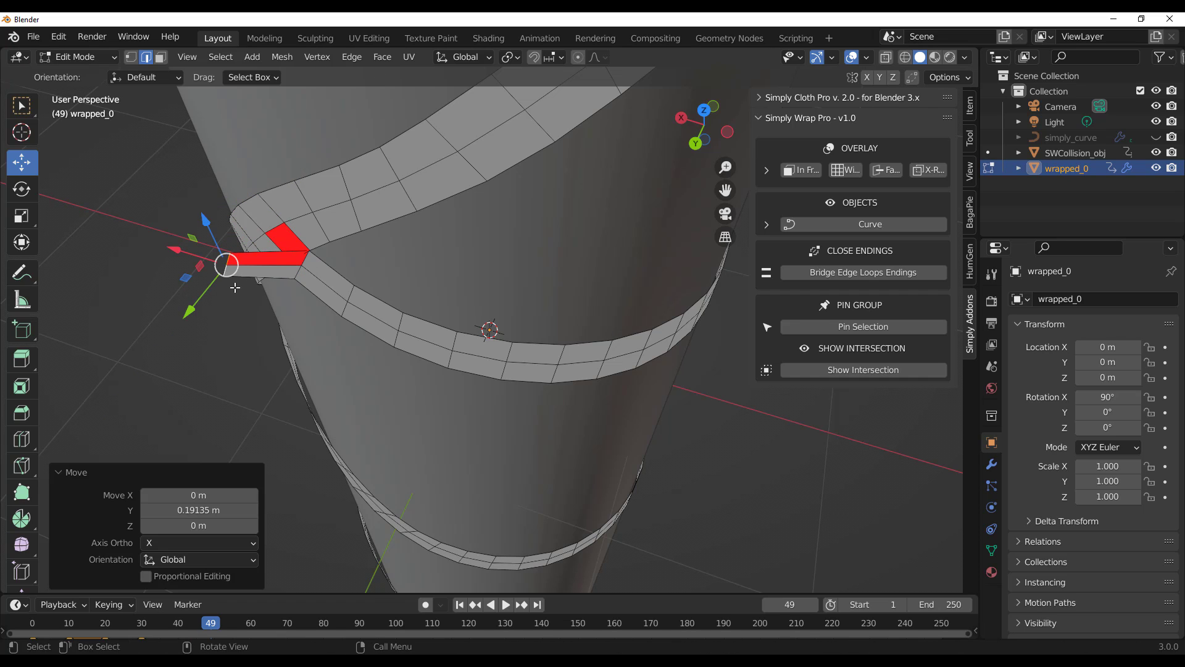
{"action": "left_click", "coordinate": [301, 255]}
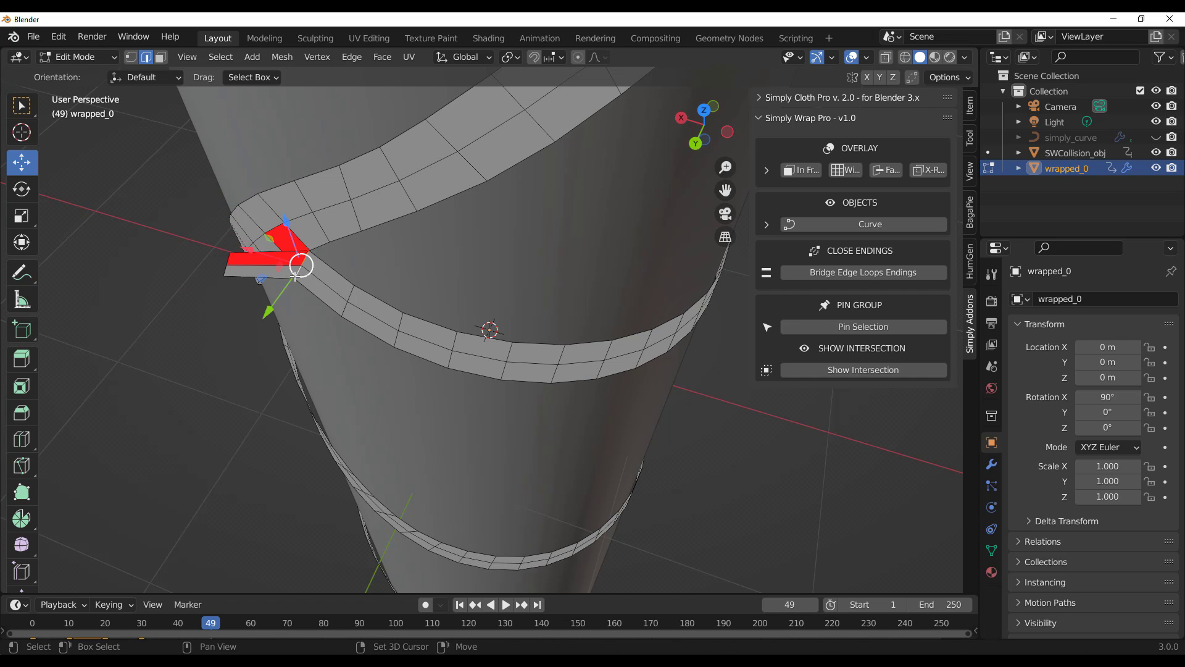
{"action": "left_click_drag", "start_coordinate": [274, 301], "coordinate": [432, 307]}
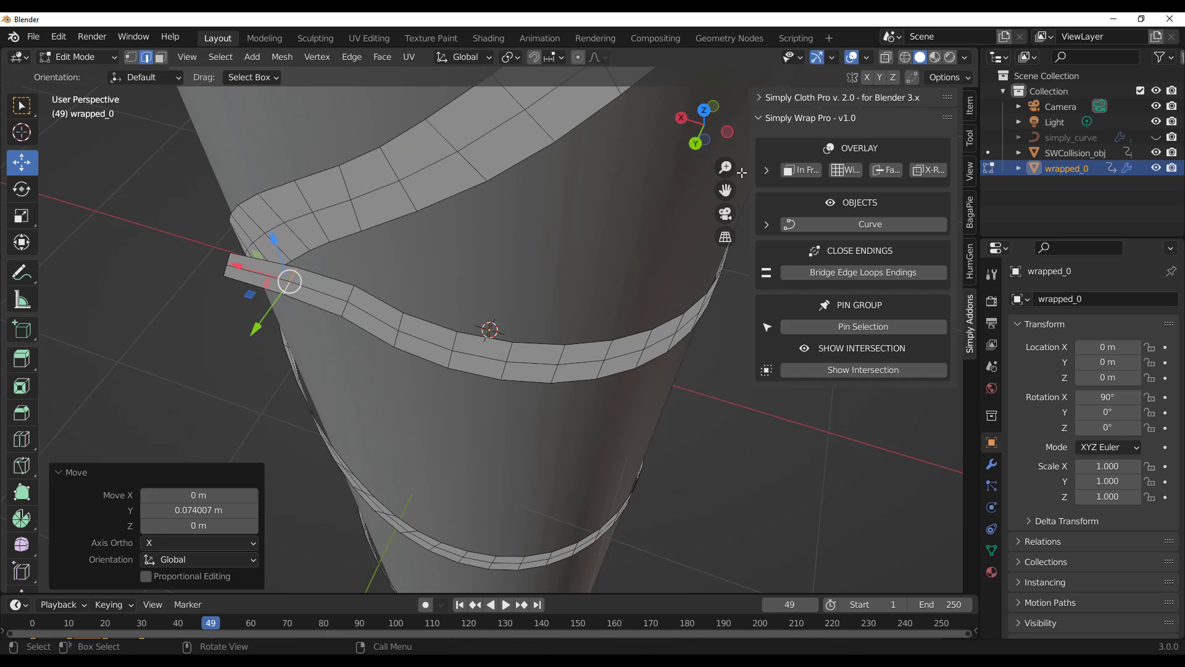
{"action": "left_click_drag", "start_coordinate": [694, 119], "coordinate": [598, 240]}
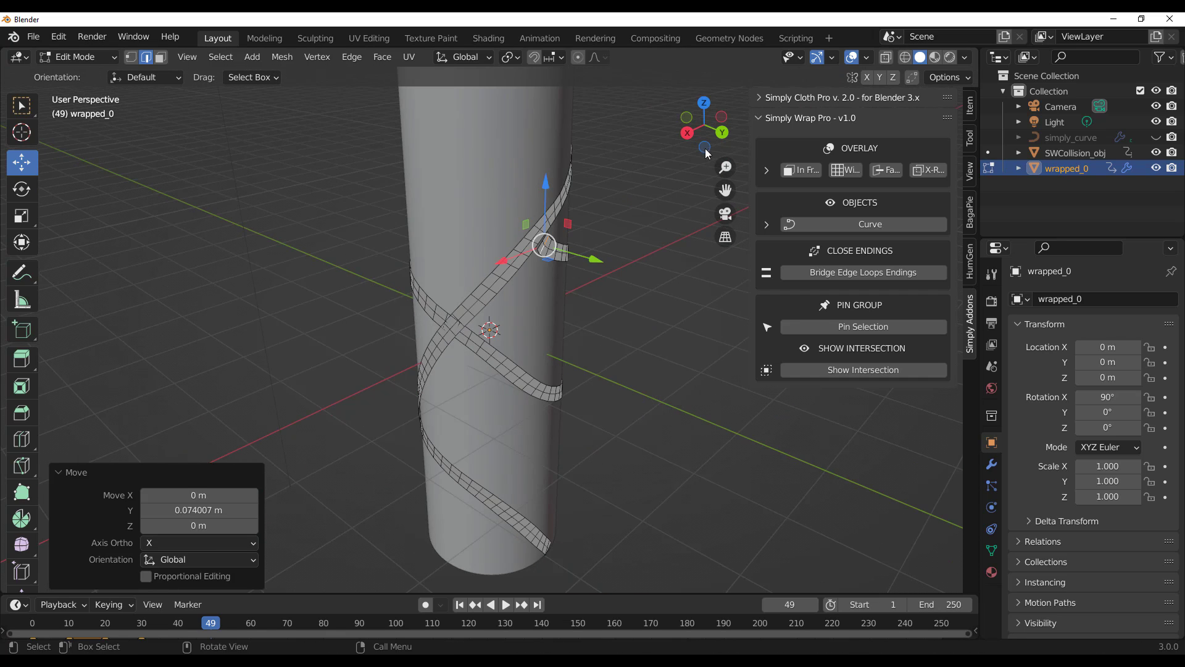
{"action": "left_click_drag", "start_coordinate": [707, 154], "coordinate": [482, 170]}
Select both loose band ends and join them with Bridge Edge Loops Endings
{"action": "scroll", "coordinate": [484, 175], "scroll_direction": "up", "scroll_amount": 3}
{"action": "scroll", "coordinate": [484, 175], "scroll_direction": "up", "scroll_amount": 4}
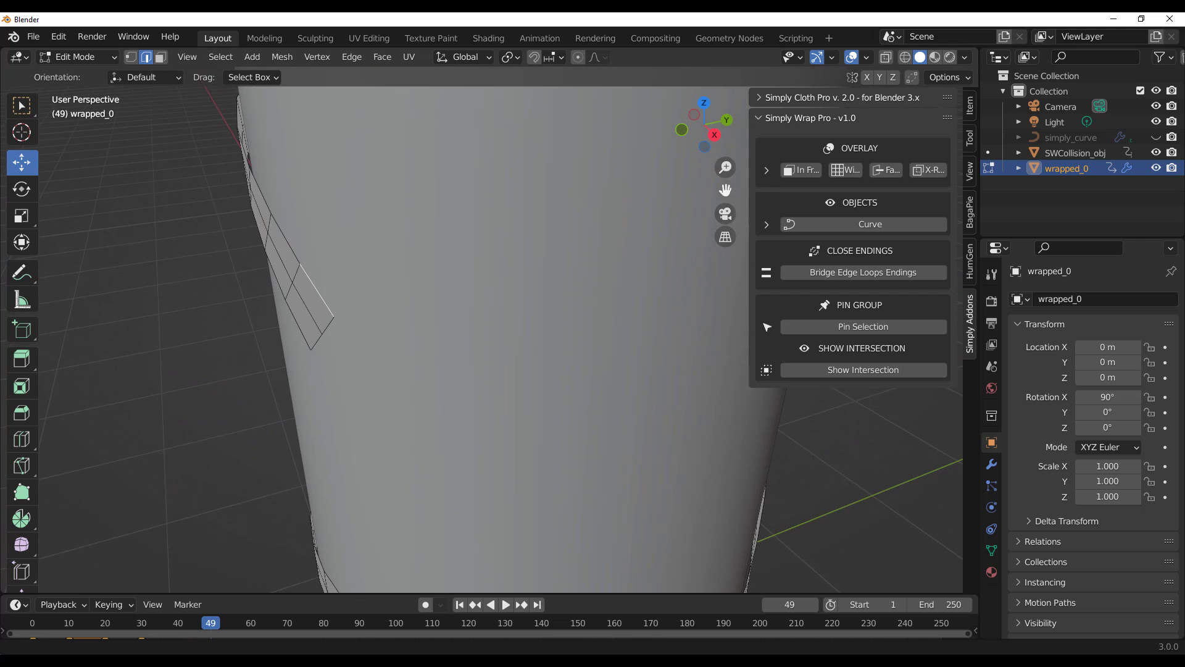
{"action": "middle_click_drag", "start_coordinate": [300, 373], "coordinate": [292, 372]}
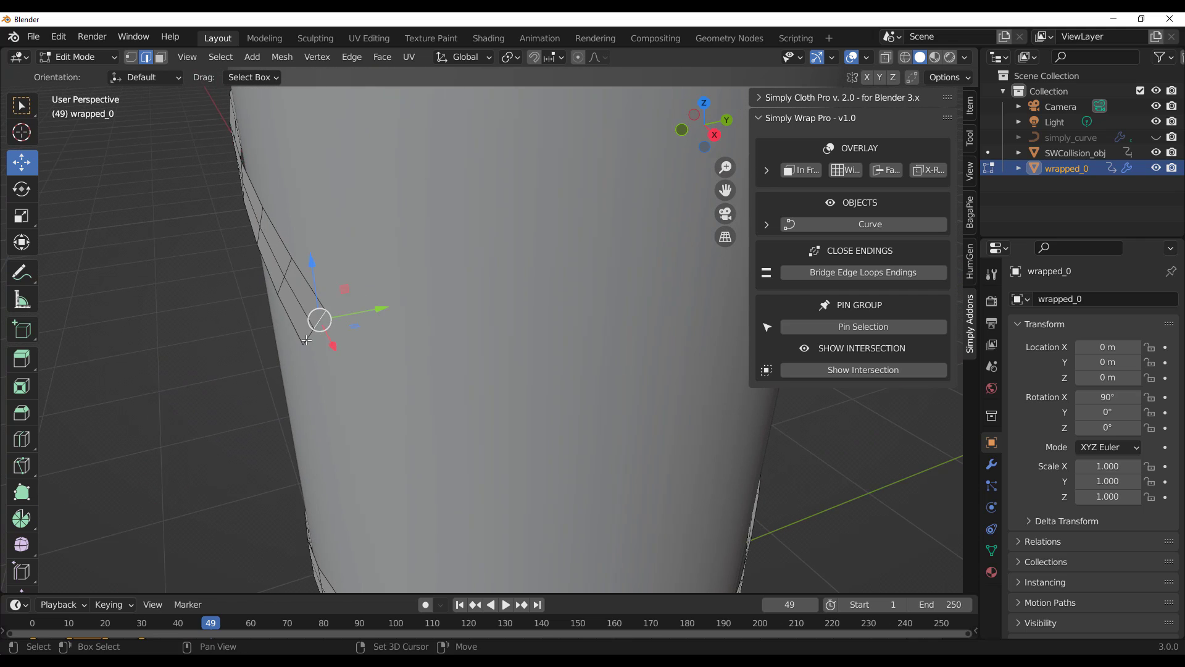
{"action": "scroll", "coordinate": [543, 272], "scroll_direction": "down", "scroll_amount": 8}
{"action": "left_click_drag", "start_coordinate": [703, 123], "coordinate": [712, 110]}
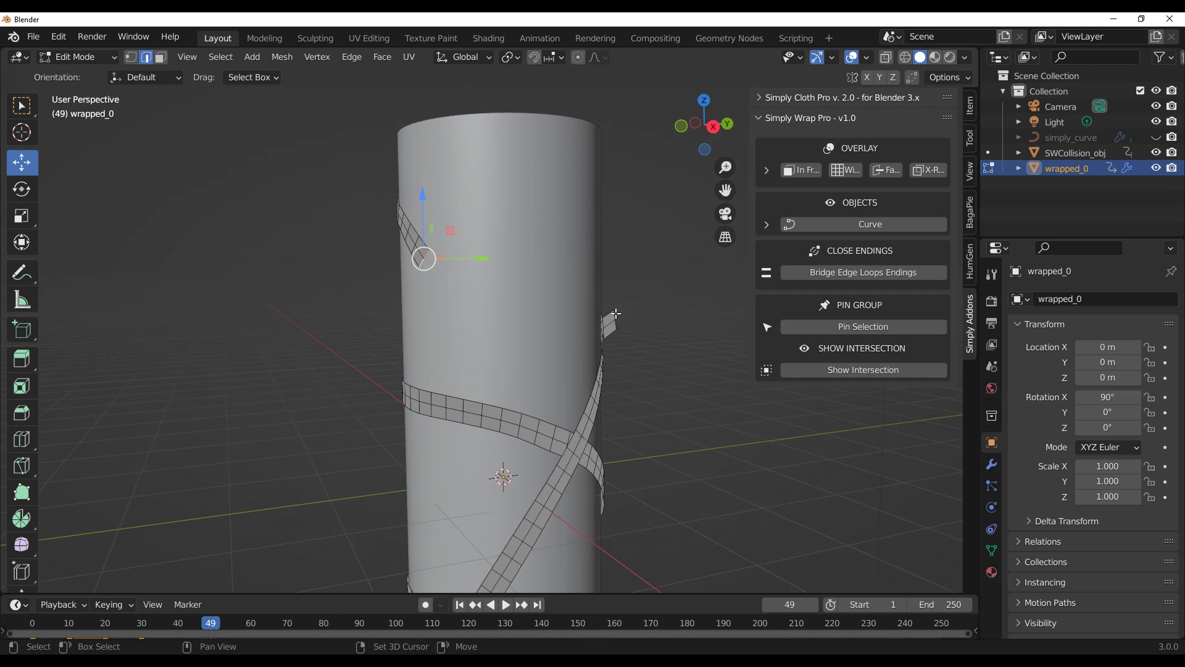
{"action": "left_click", "coordinate": [614, 324], "text": "shift"}
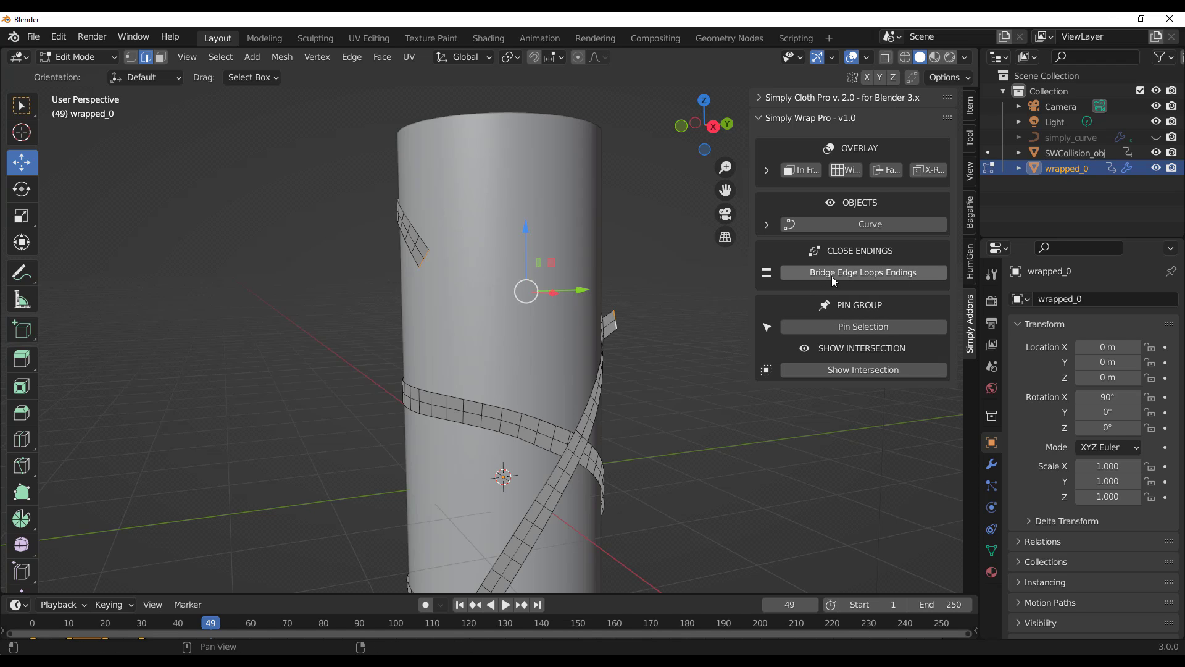
{"action": "left_click", "coordinate": [879, 275]}
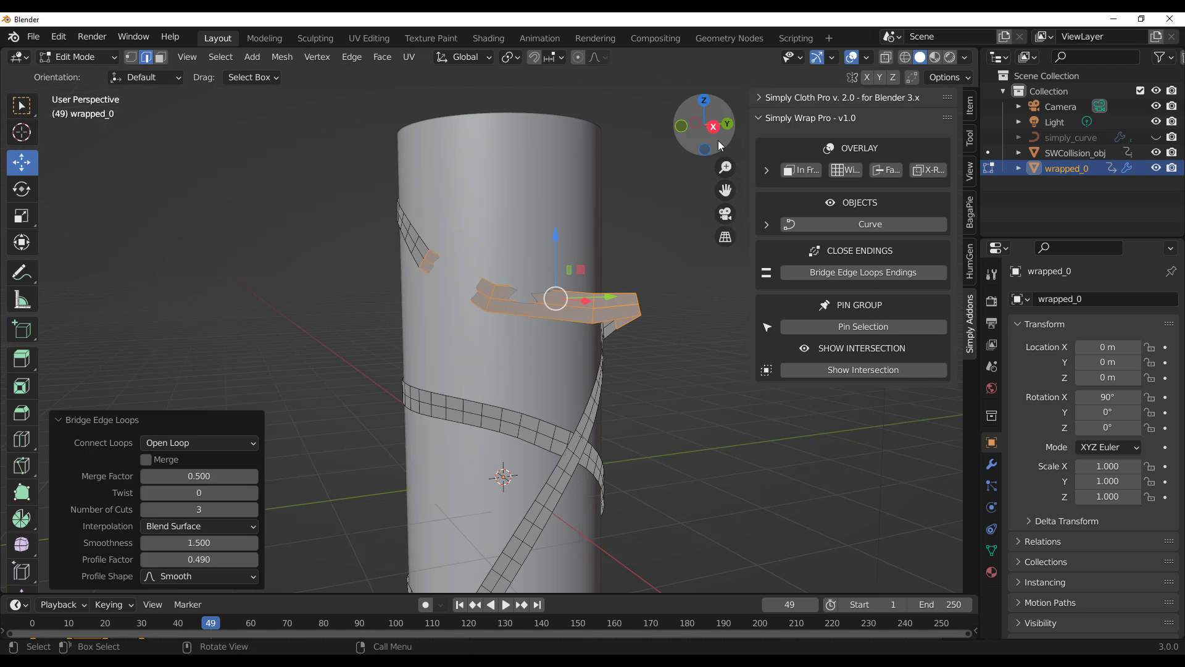
Raise the bridge's Number of Cuts to 7, then deselect the band
{"action": "left_click_drag", "start_coordinate": [710, 127], "coordinate": [710, 138]}
{"action": "left_click_drag", "start_coordinate": [199, 509], "coordinate": [222, 509]}
{"action": "left_click_drag", "start_coordinate": [703, 127], "coordinate": [704, 111]}
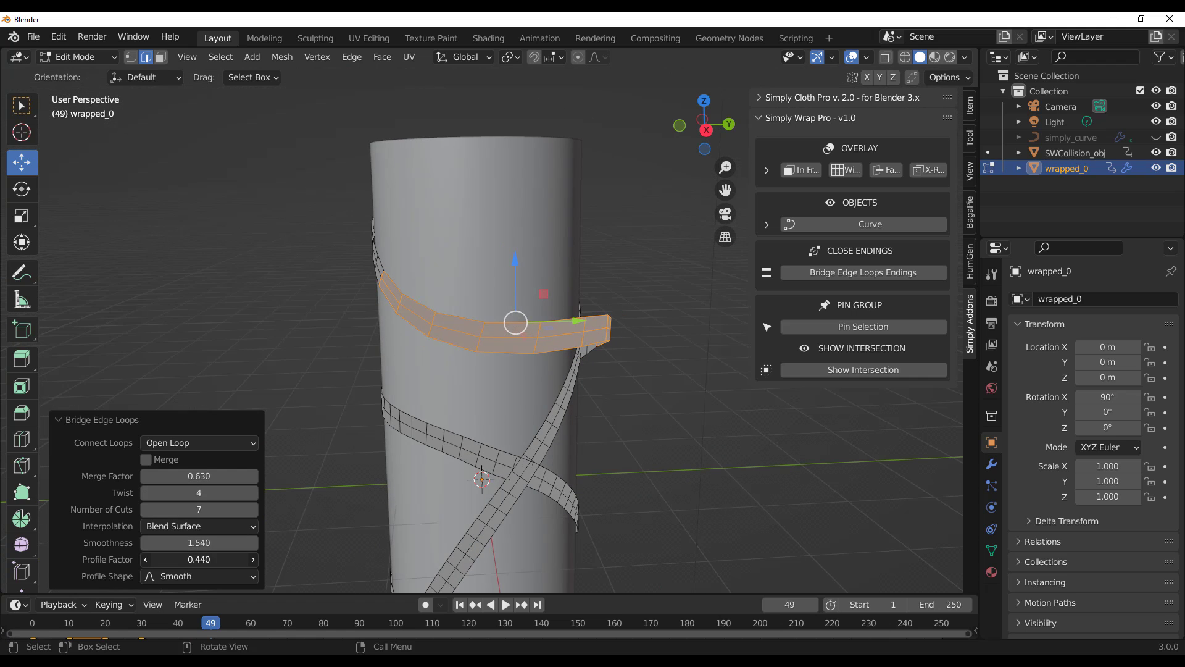
{"action": "left_click", "coordinate": [294, 303]}
Return wrapped_0 to Object Mode and give it subdivision level 3 with Ctrl+3
{"action": "left_click", "coordinate": [76, 58]}
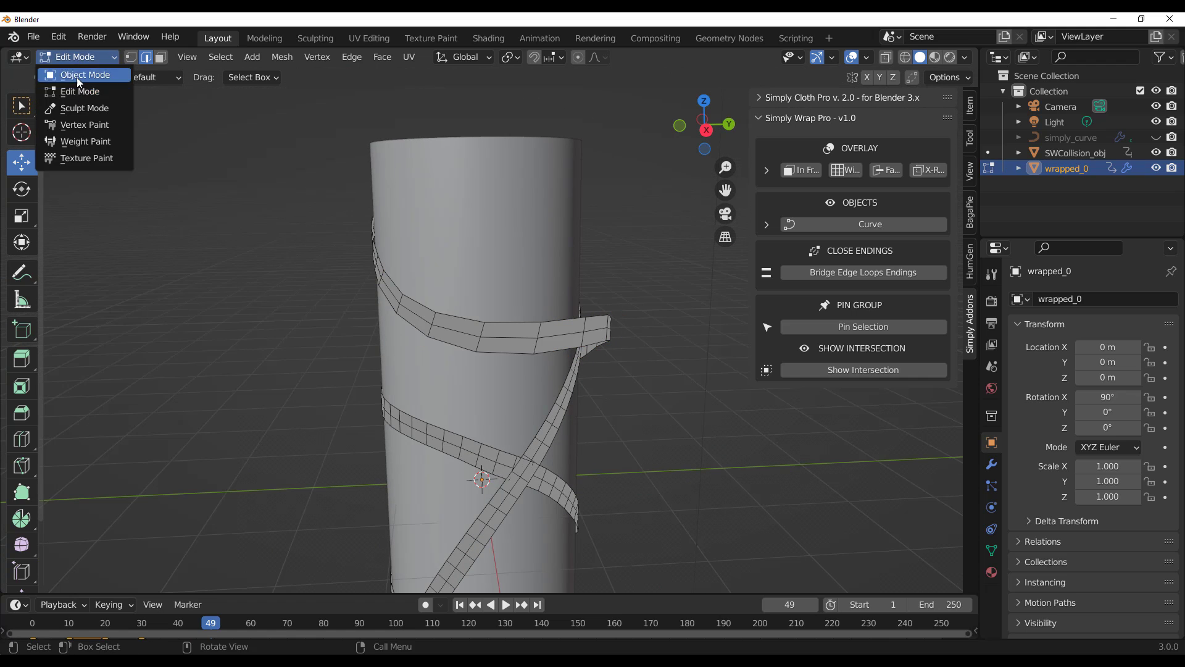
{"action": "left_click", "coordinate": [78, 73]}
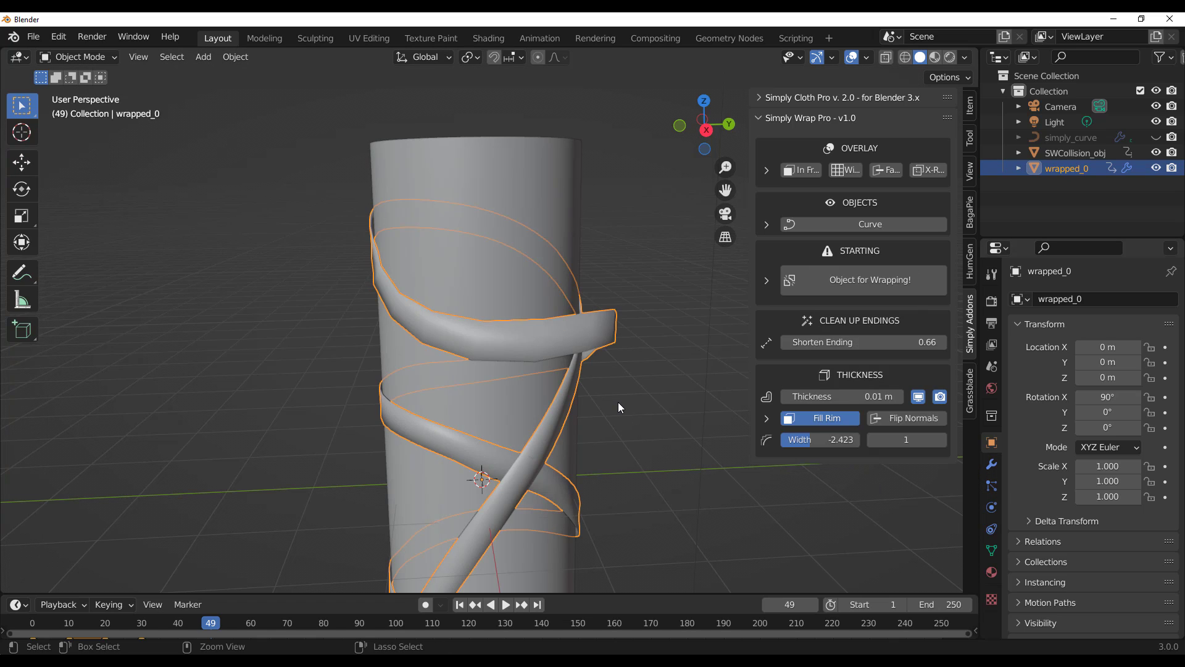
{"action": "key", "text": "ctrl+3"}
{"action": "middle_click_drag", "start_coordinate": [639, 412], "coordinate": [650, 299]}
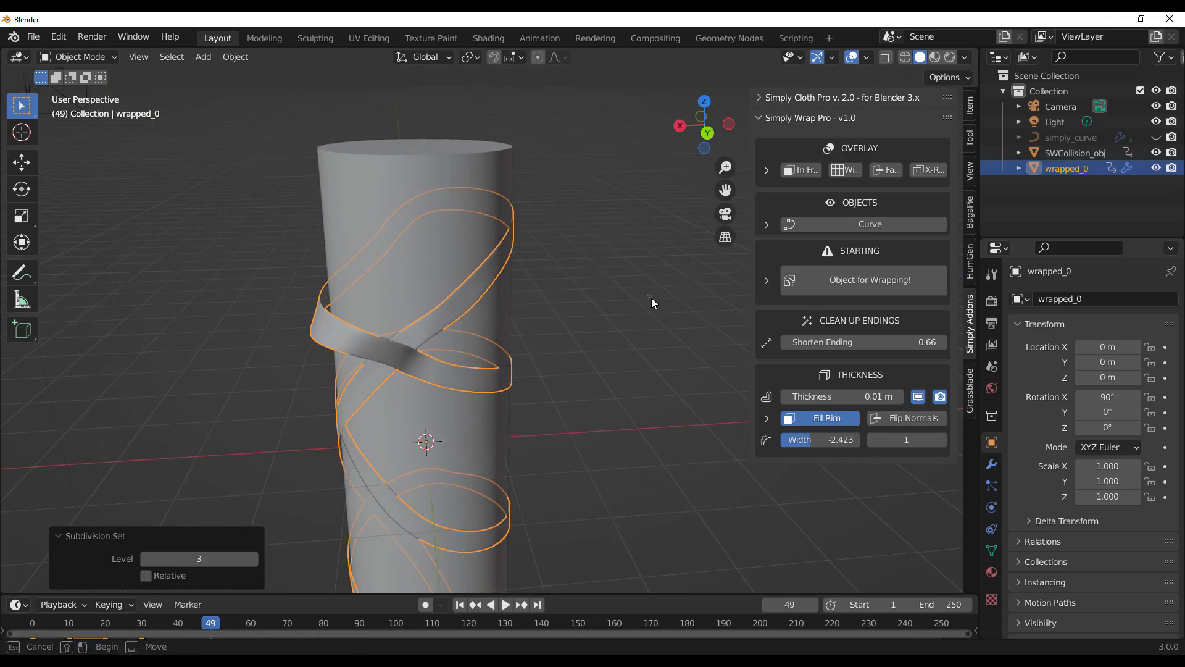
{"action": "left_click", "coordinate": [652, 298]}
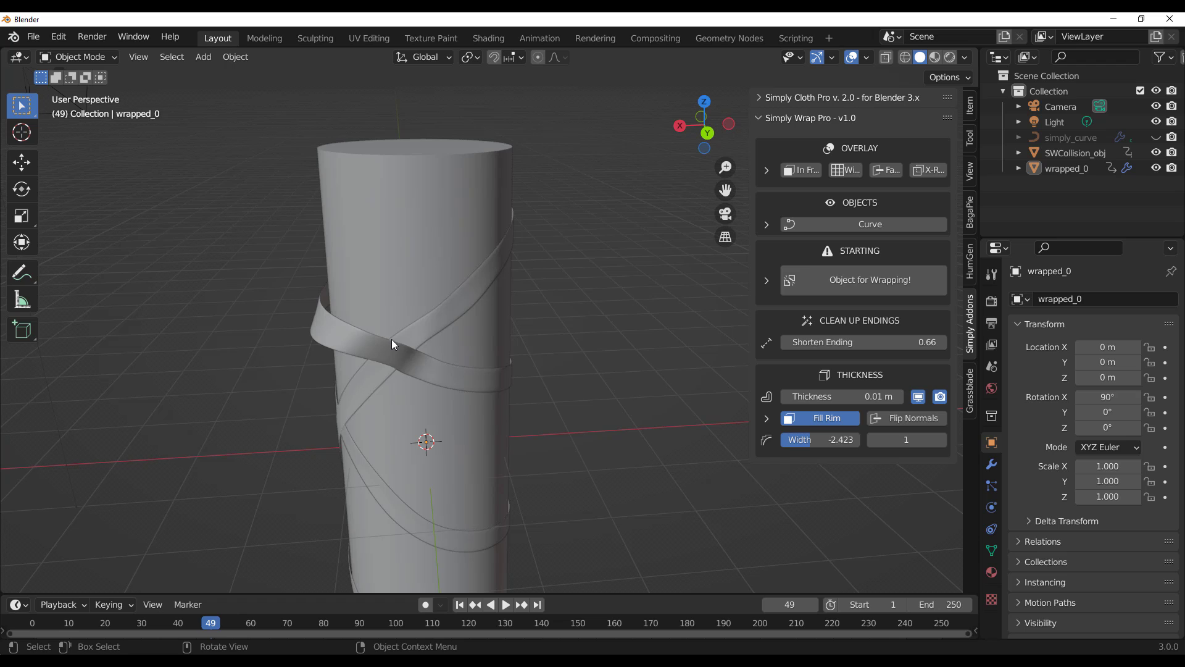
Open the Preferences window, review the File Paths section, and close it again
{"action": "left_click", "coordinate": [60, 38]}
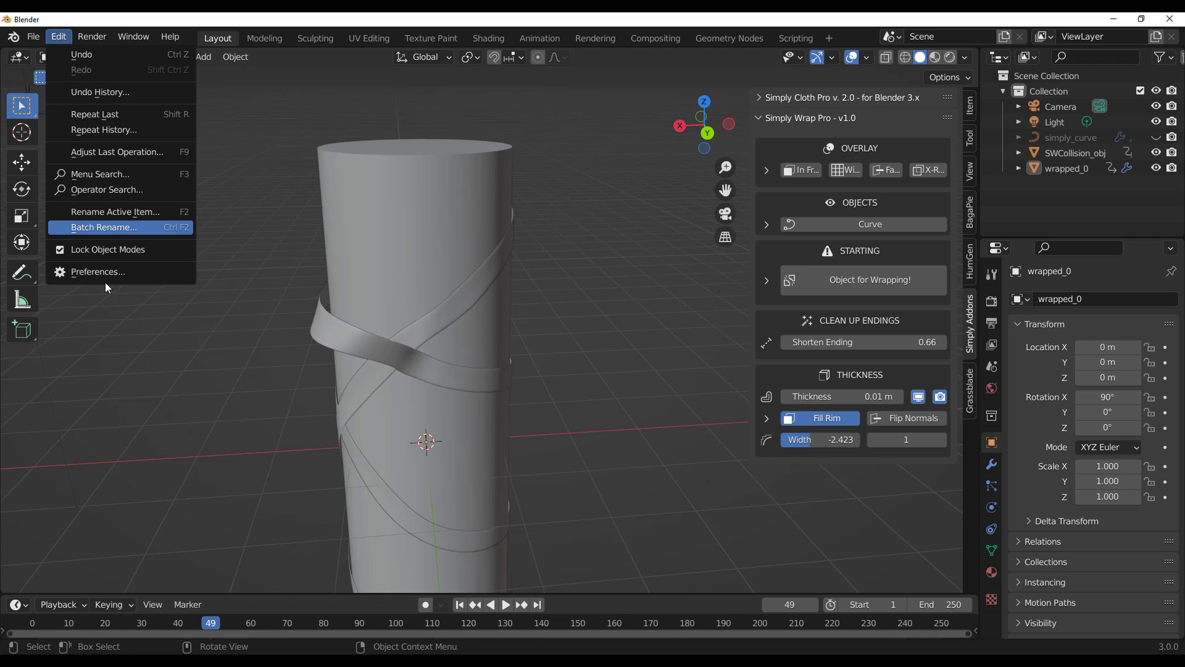
{"action": "left_click", "coordinate": [79, 274]}
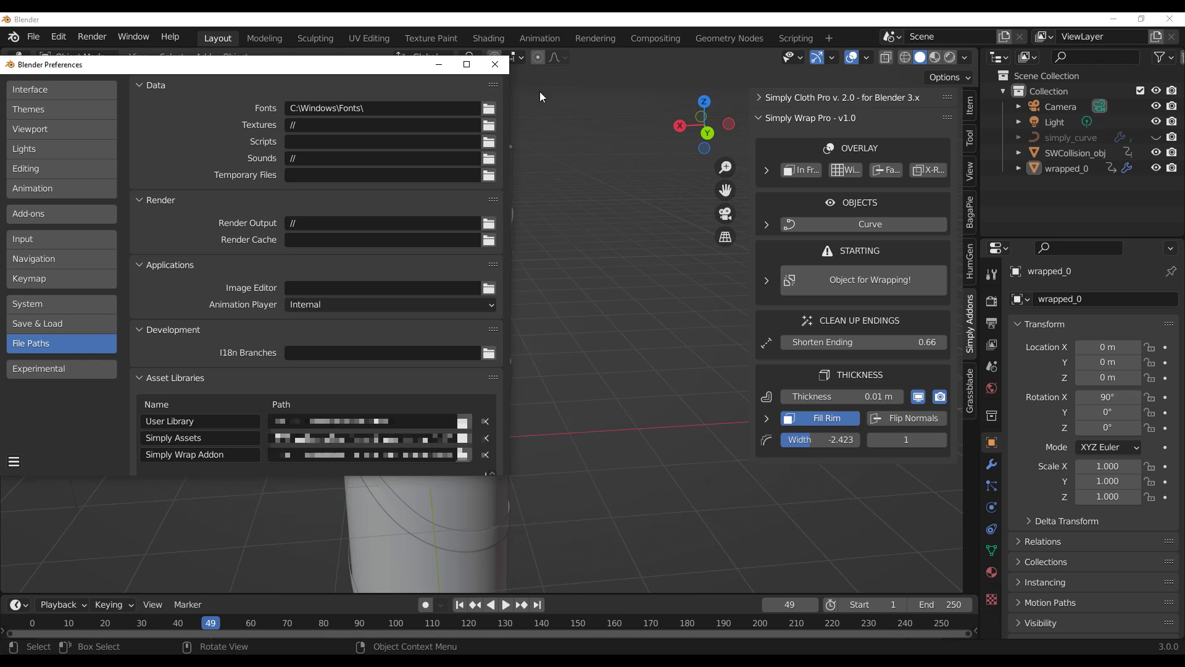
{"action": "left_click", "coordinate": [495, 64]}
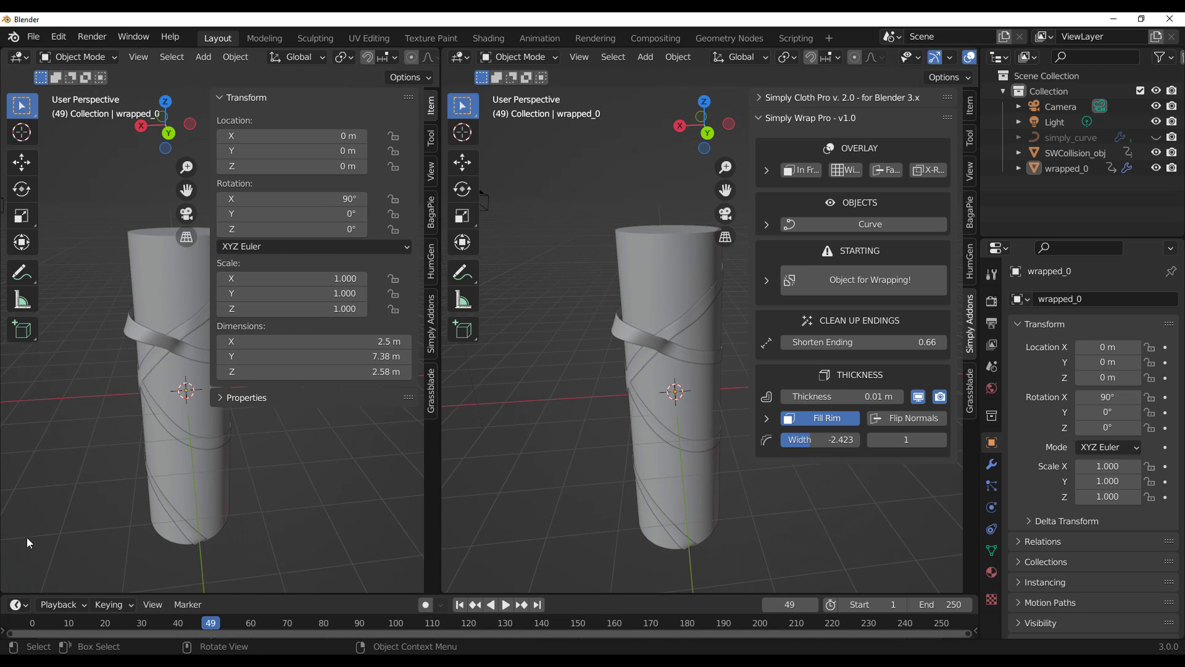
Turn the left area into an Asset Browser showing the Simply Wrap Addon library
{"action": "left_click", "coordinate": [19, 57]}
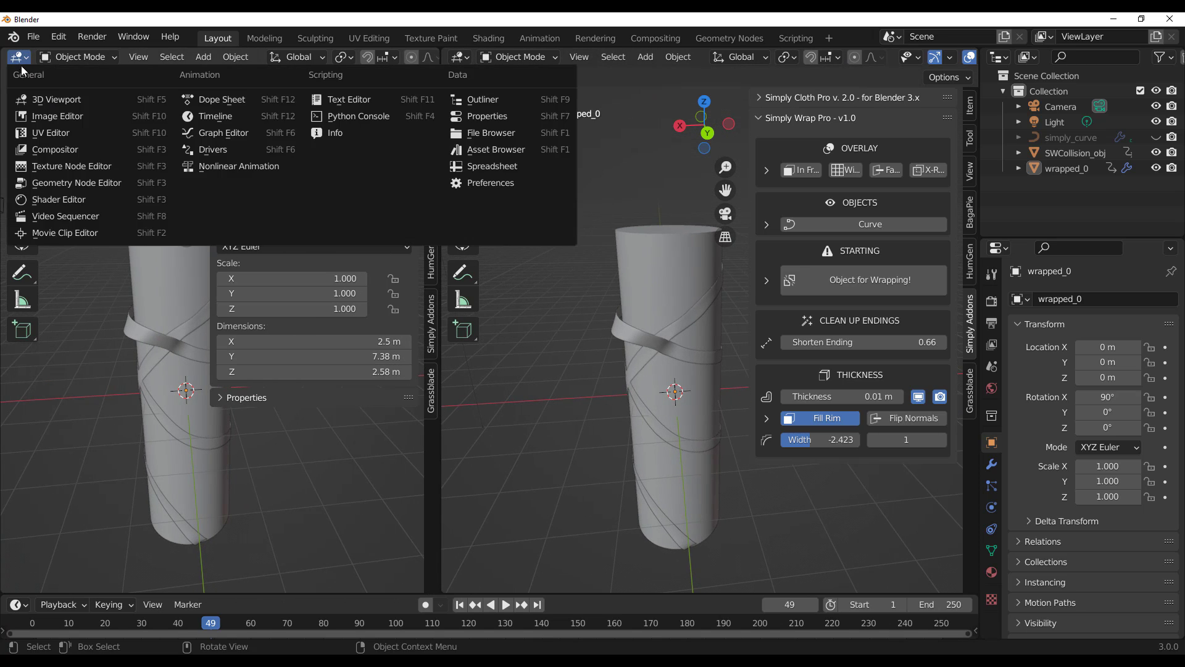
{"action": "left_click", "coordinate": [513, 151]}
{"action": "left_click", "coordinate": [40, 77]}
{"action": "left_click", "coordinate": [34, 157]}
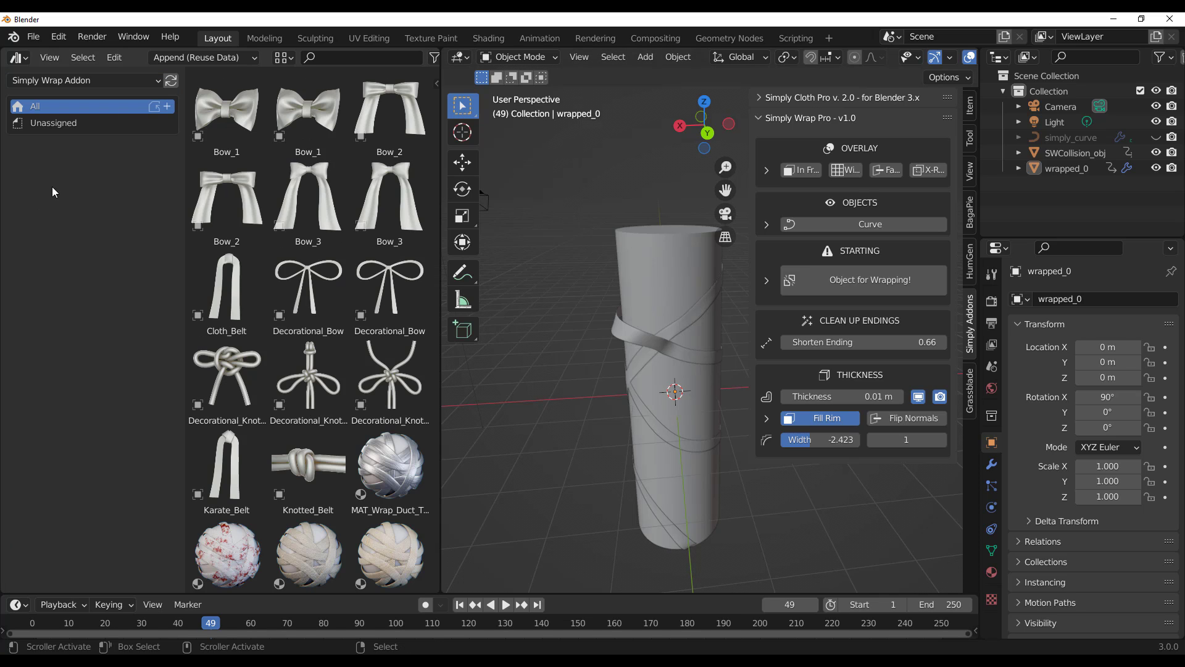
Stand the cylinder more upright and switch the viewport to Rendered shading
{"action": "scroll", "coordinate": [656, 409], "scroll_direction": "up", "scroll_amount": 4}
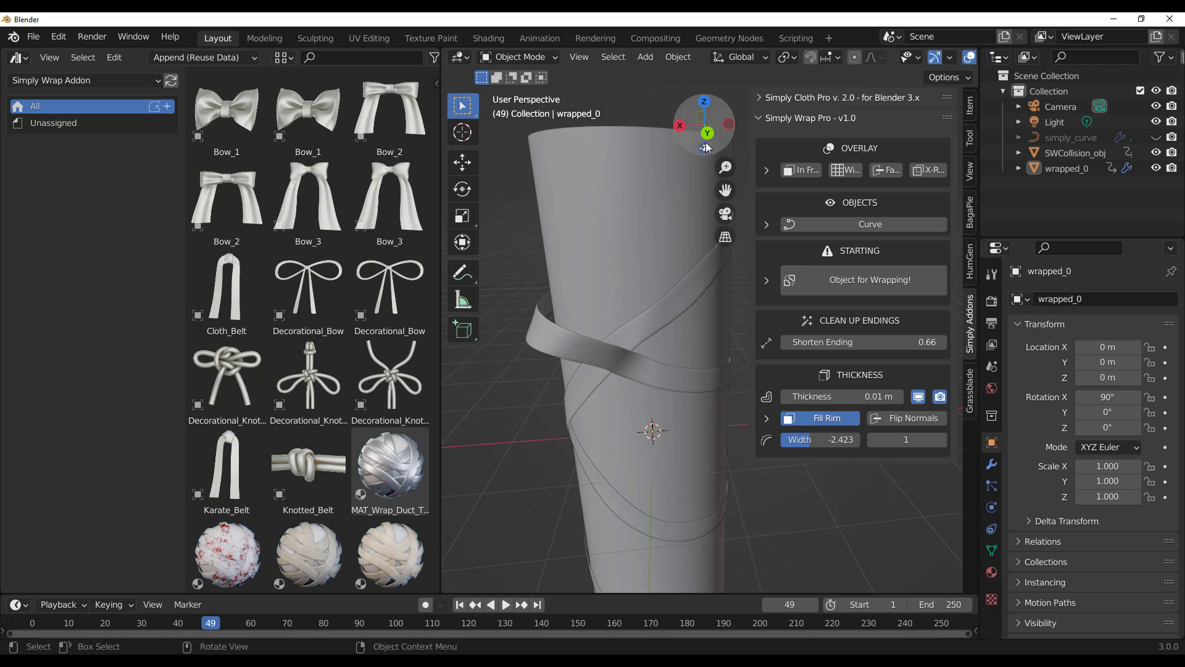
{"action": "left_click_drag", "start_coordinate": [692, 128], "coordinate": [676, 133]}
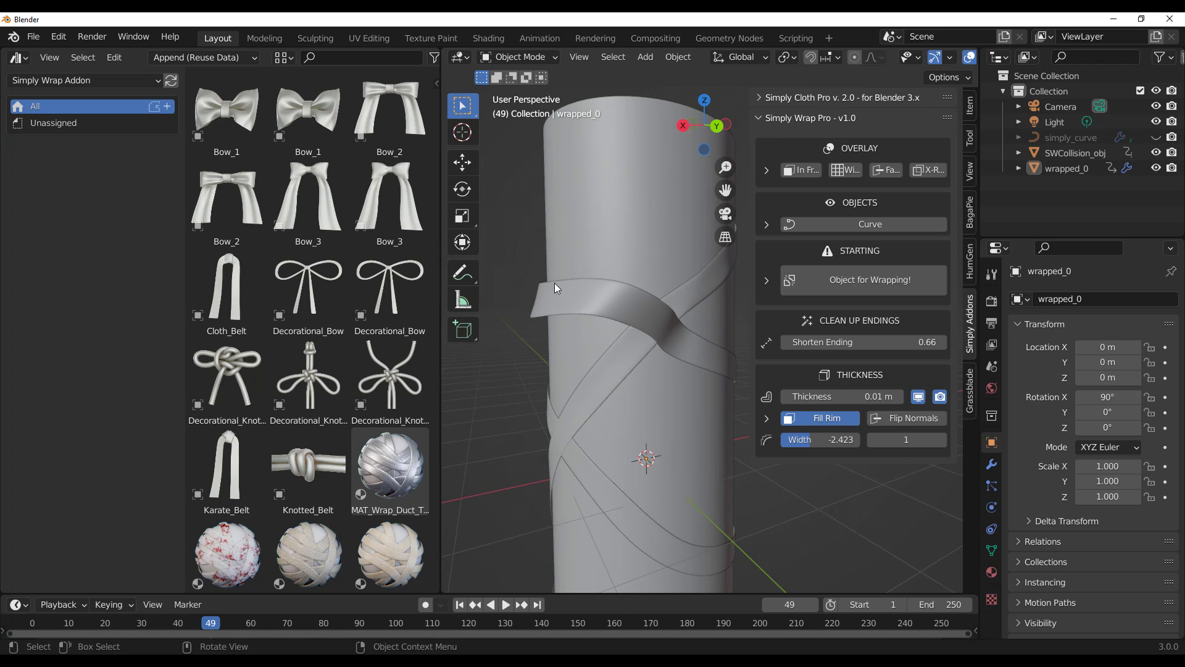
{"action": "key", "text": "z"}
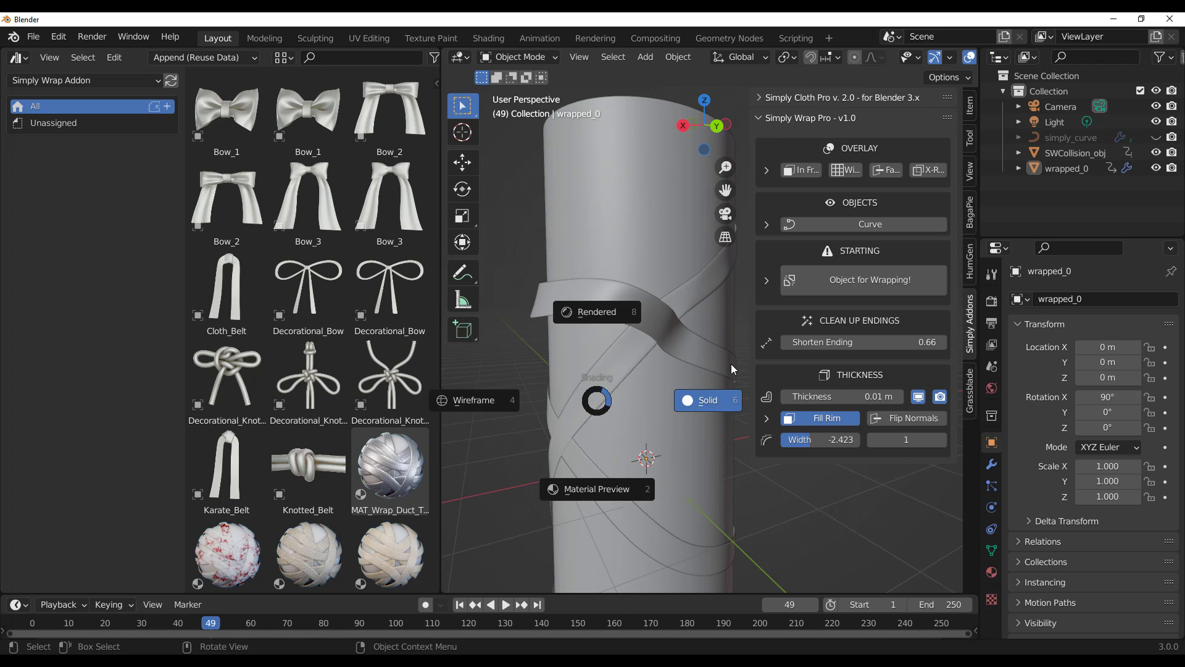
{"action": "left_click", "coordinate": [597, 314]}
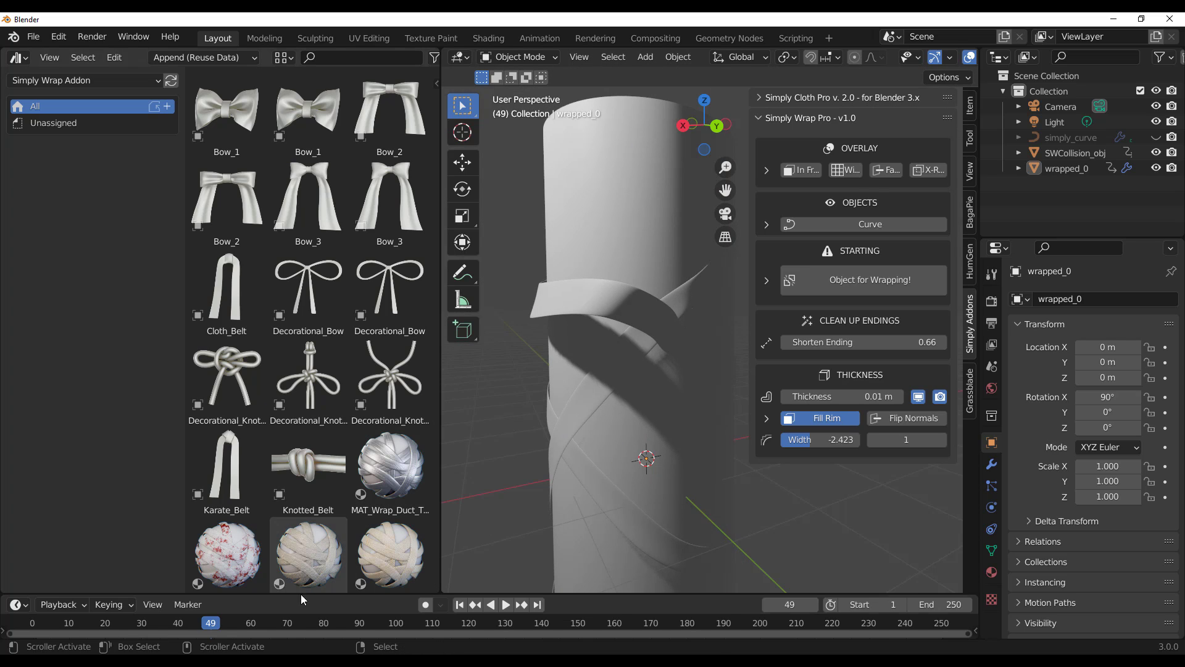
Try several fabric materials on the wrap, starting with MAT_Wrap_Fabric_Blood, finishing with tan fabric
{"action": "left_click_drag", "start_coordinate": [217, 570], "coordinate": [589, 304]}
{"action": "scroll", "coordinate": [684, 275], "scroll_direction": "down", "scroll_amount": 6}
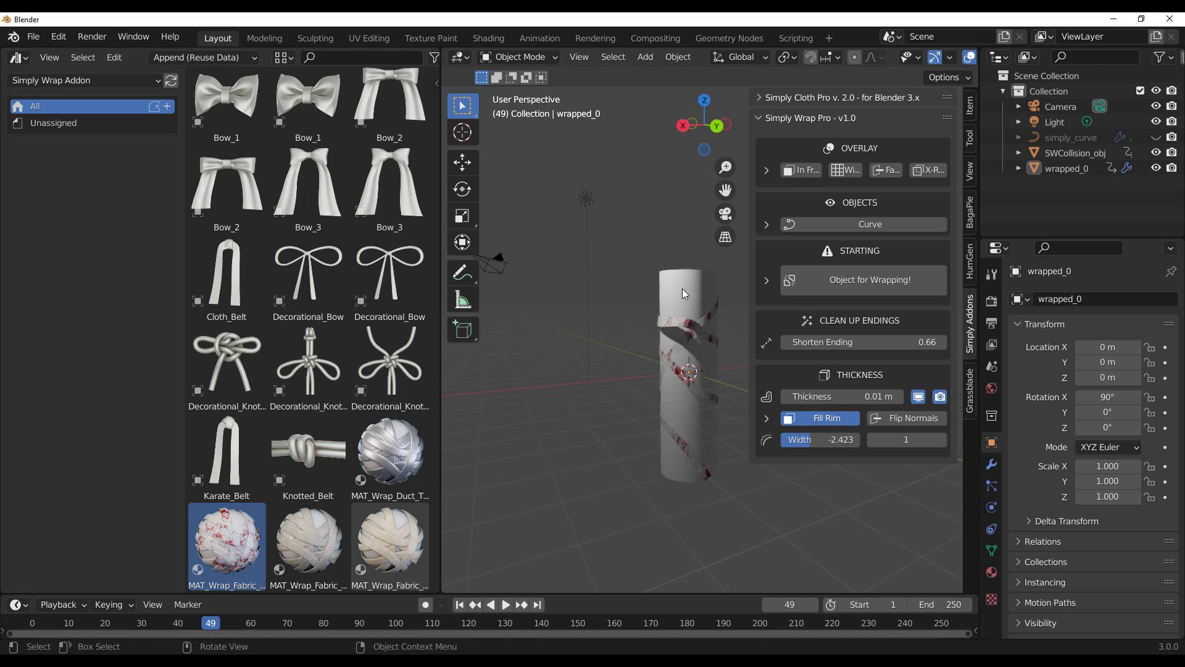
{"action": "scroll", "coordinate": [679, 285], "scroll_direction": "up", "scroll_amount": 3}
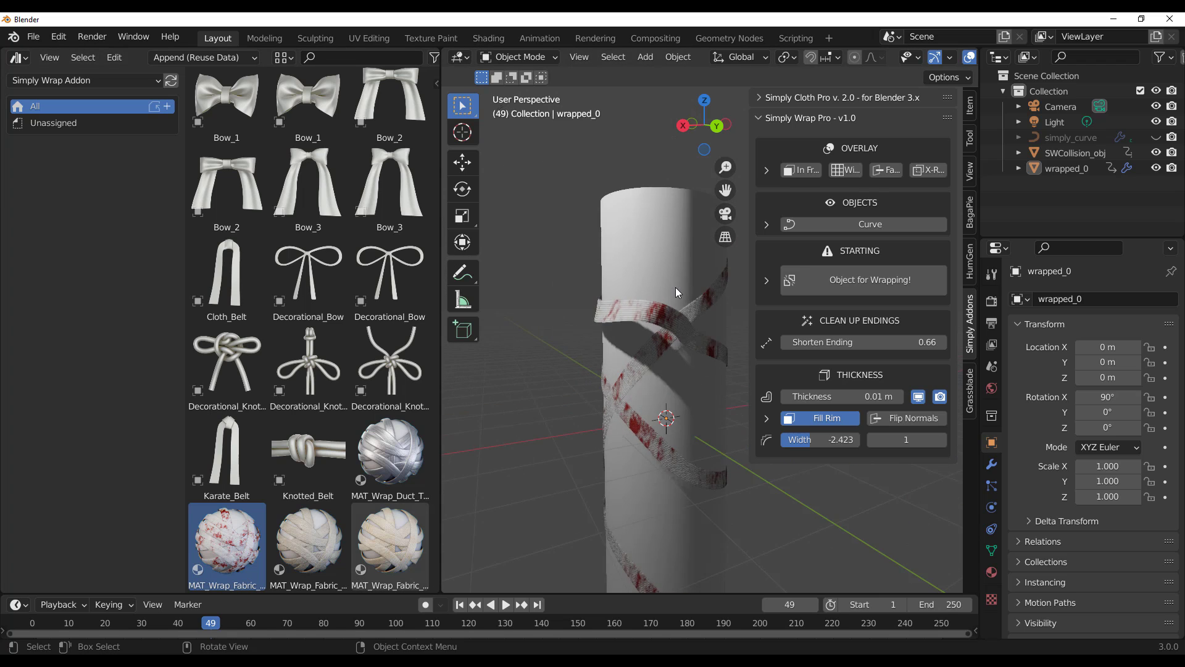
{"action": "scroll", "coordinate": [397, 384], "scroll_direction": "down", "scroll_amount": 2}
{"action": "scroll", "coordinate": [397, 385], "scroll_direction": "down", "scroll_amount": 5}
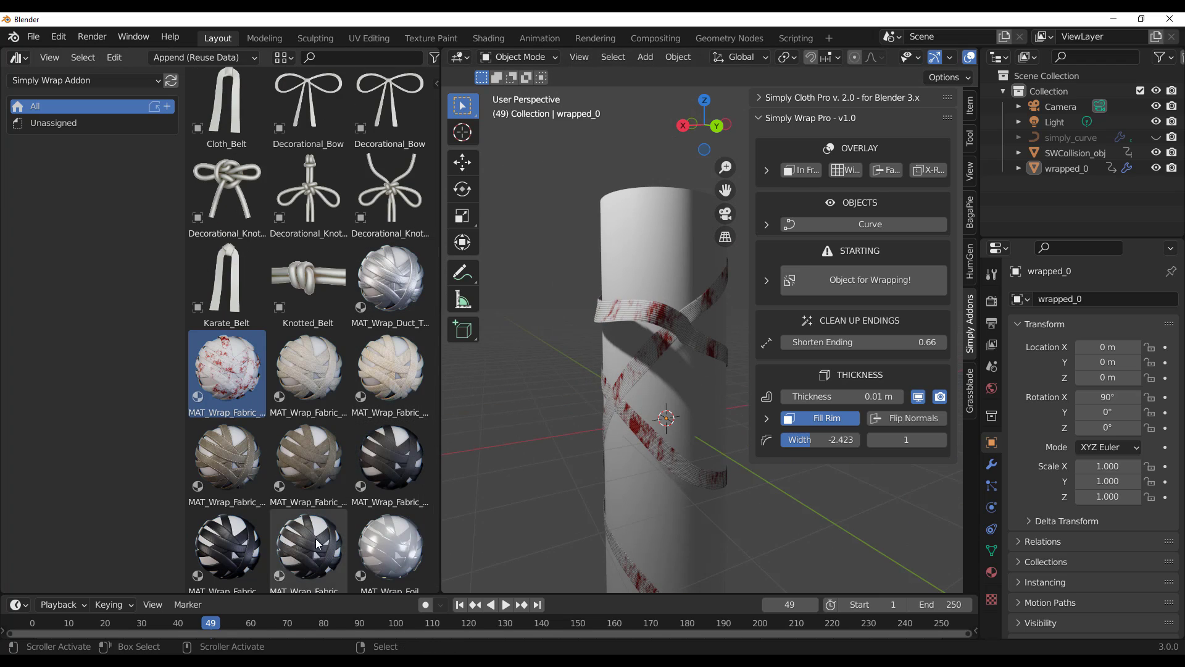
{"action": "scroll", "coordinate": [309, 548], "scroll_direction": "down", "scroll_amount": 1}
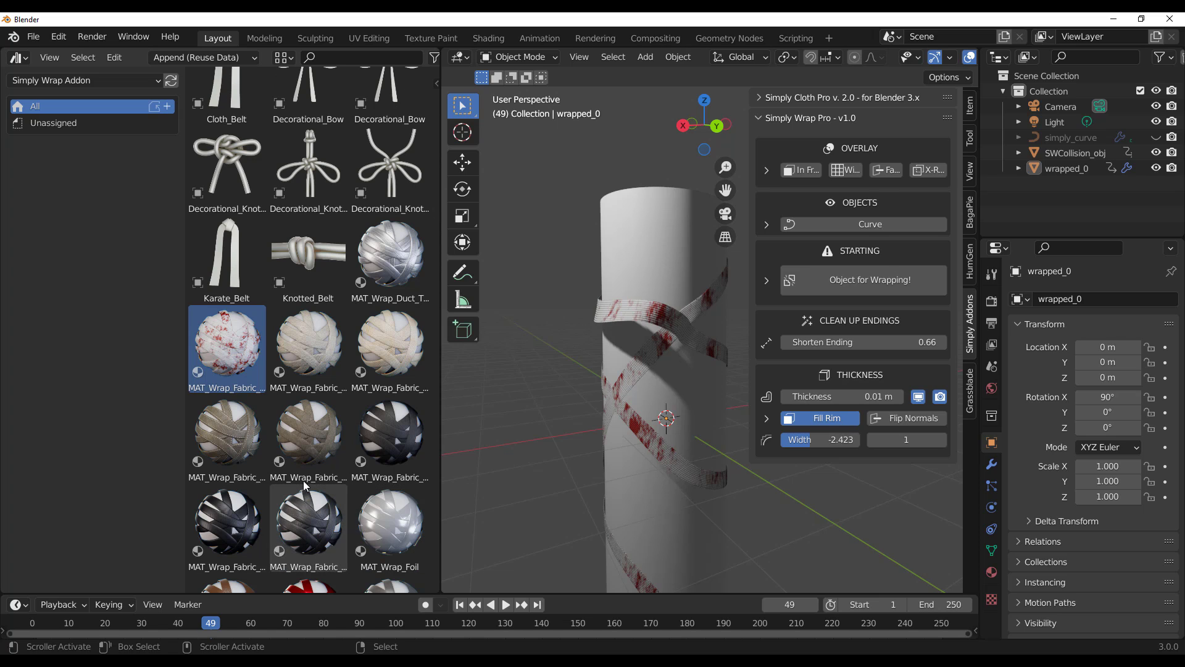
{"action": "left_click_drag", "start_coordinate": [317, 533], "coordinate": [647, 314]}
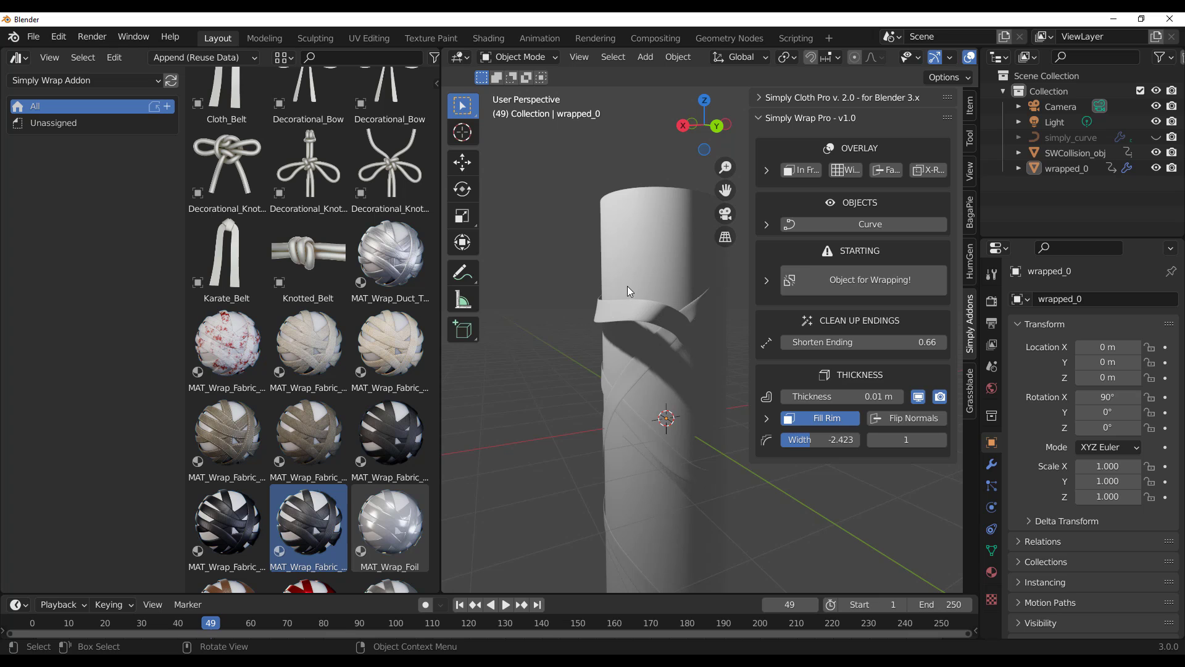
{"action": "scroll", "coordinate": [627, 295], "scroll_direction": "up", "scroll_amount": 2}
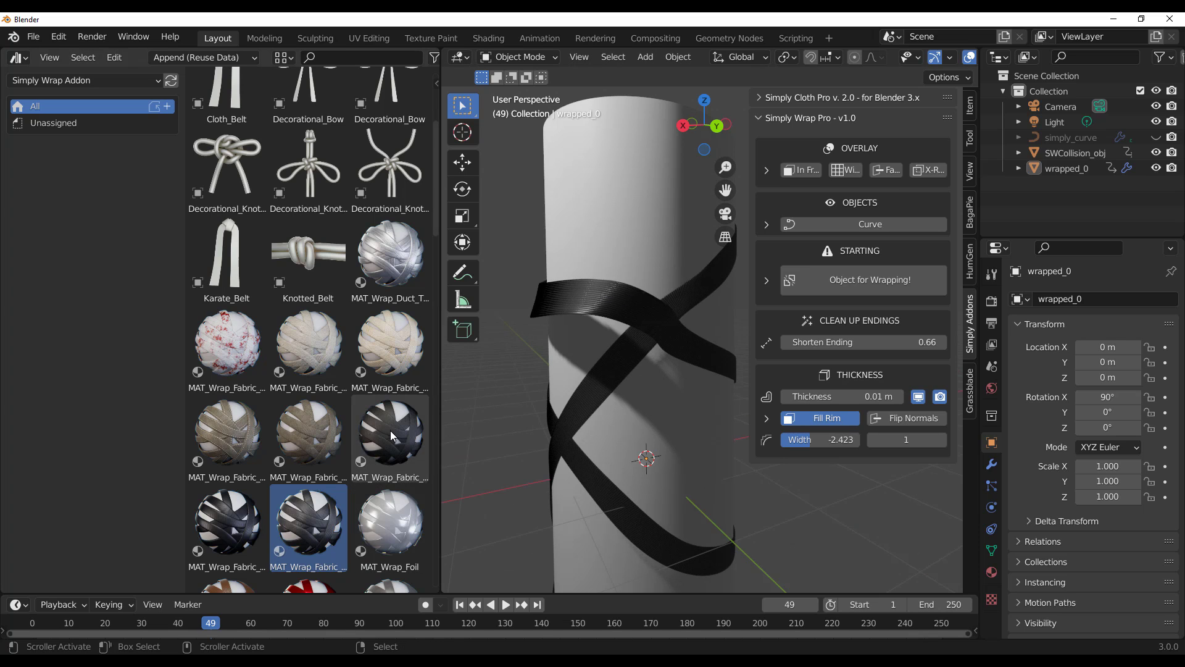
{"action": "left_click_drag", "start_coordinate": [391, 436], "coordinate": [633, 292]}
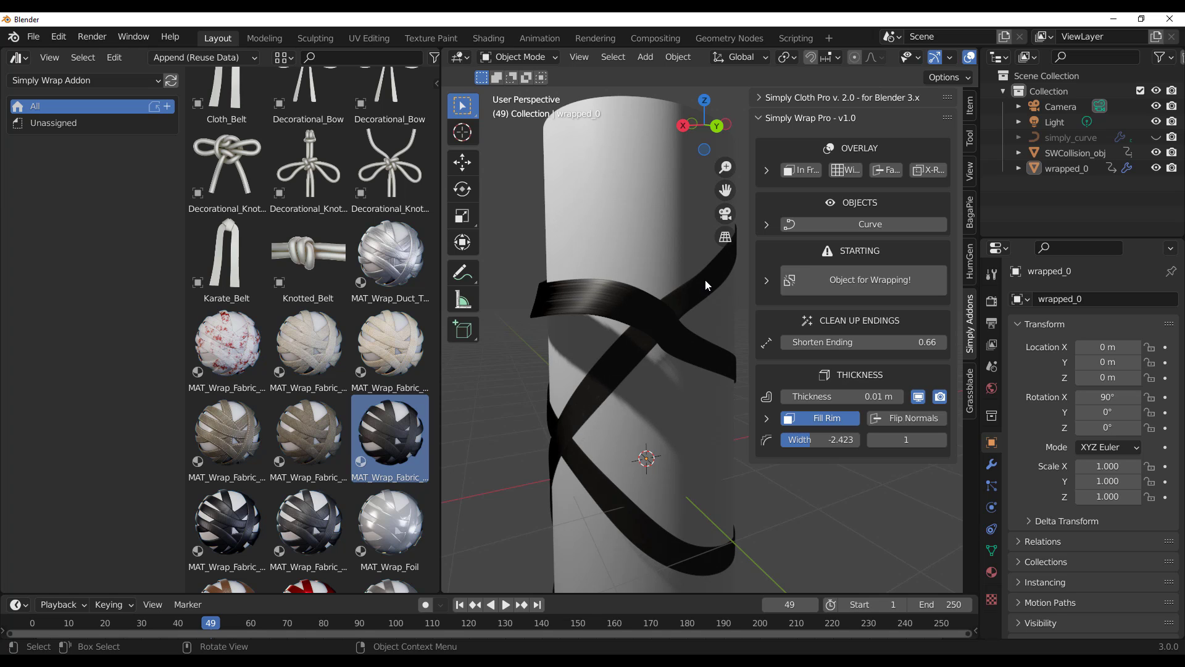
{"action": "left_click_drag", "start_coordinate": [309, 436], "coordinate": [619, 290]}
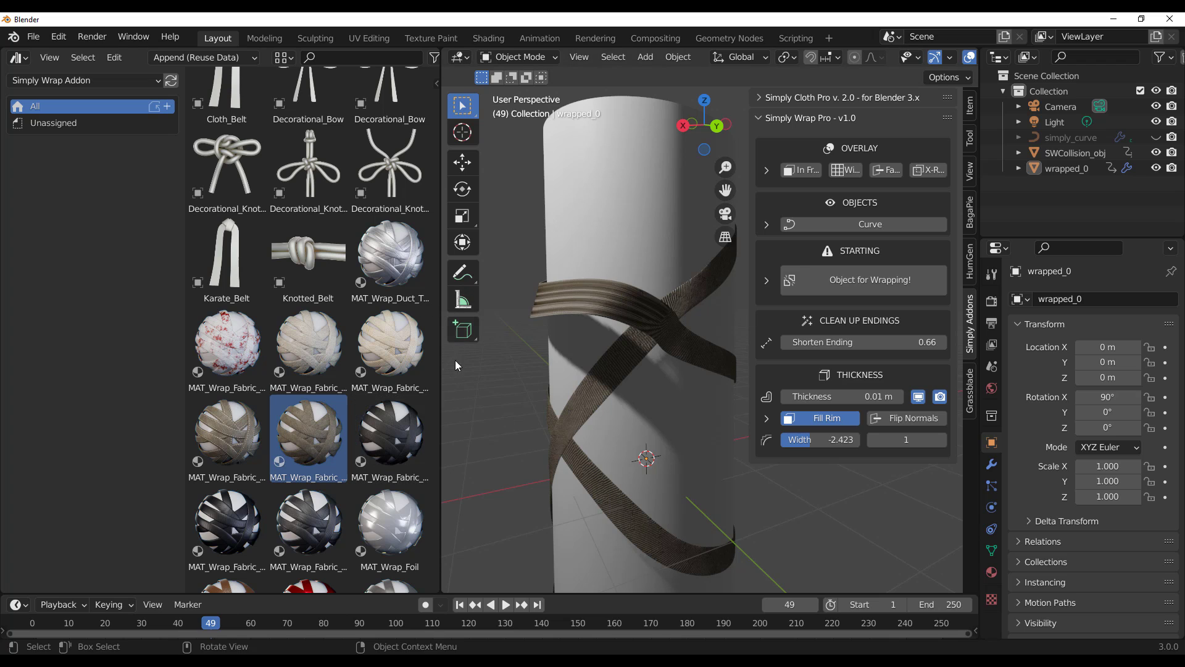
Select the wrapped ribbon wrapped_0 and hide it from the viewport
{"action": "scroll", "coordinate": [361, 290], "scroll_direction": "down", "scroll_amount": 15}
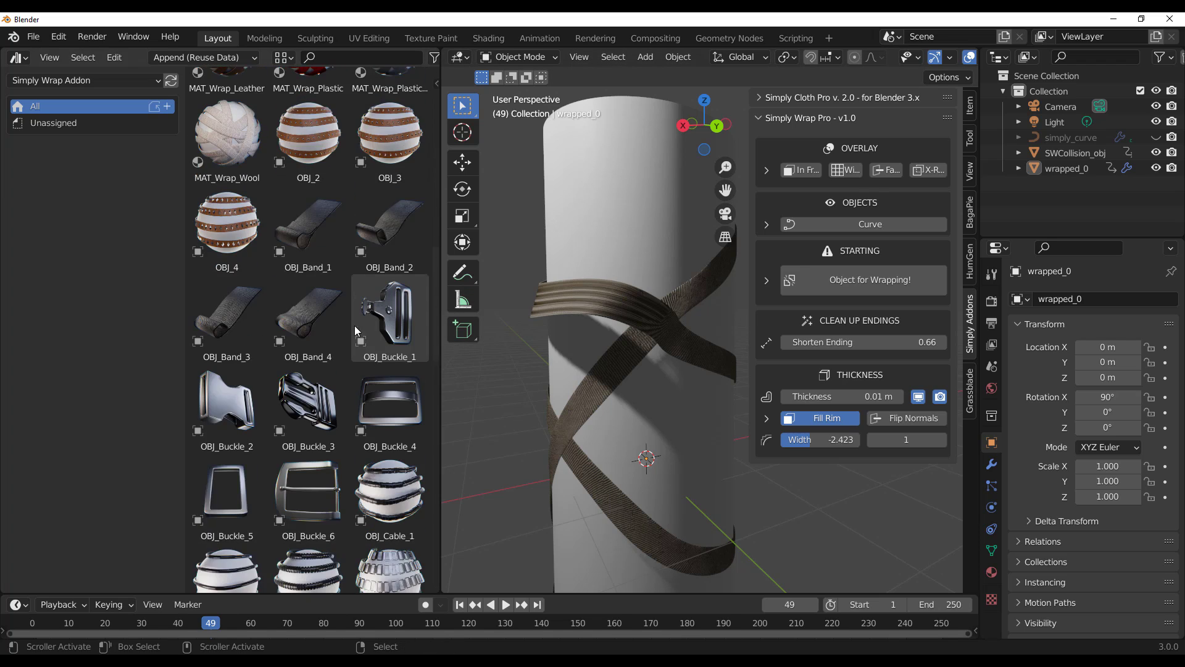
{"action": "scroll", "coordinate": [302, 390], "scroll_direction": "down", "scroll_amount": 12}
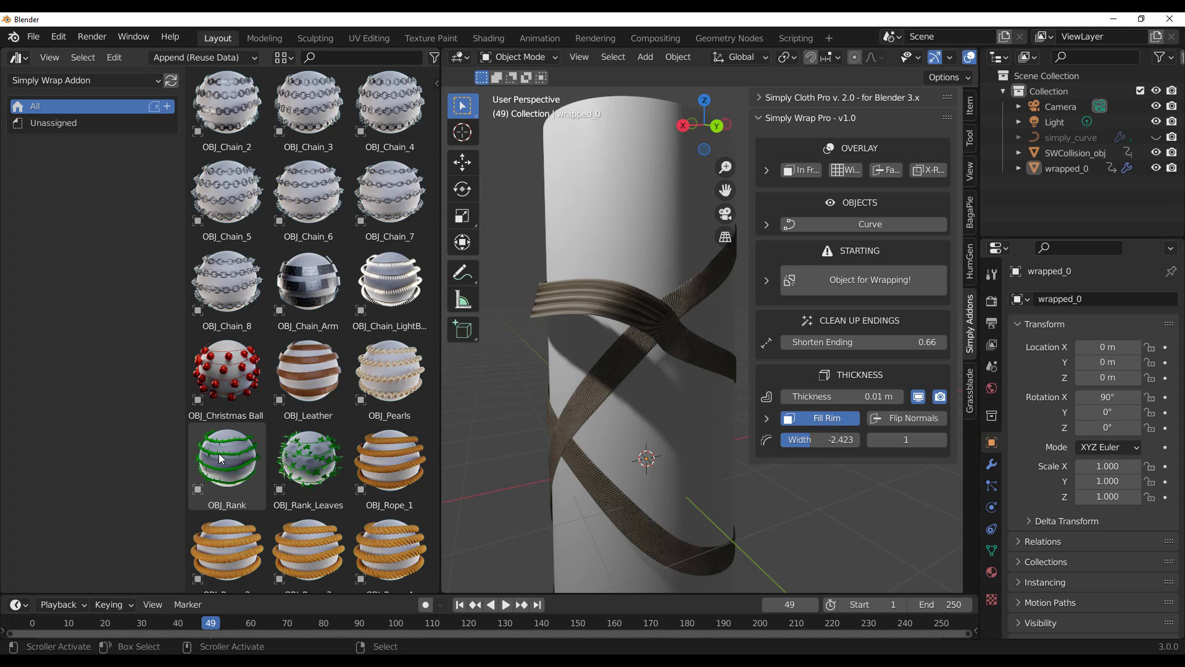
{"action": "scroll", "coordinate": [672, 328], "scroll_direction": "down", "scroll_amount": 6}
{"action": "left_click", "coordinate": [672, 325]}
{"action": "left_click", "coordinate": [673, 326]}
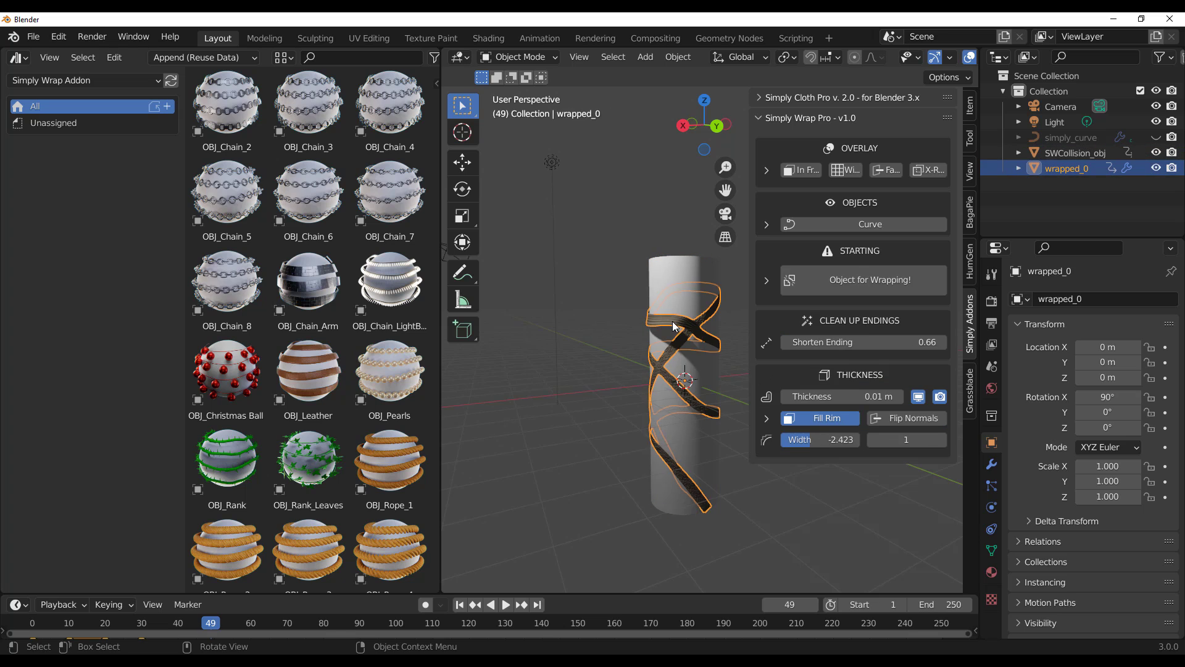
{"action": "left_click", "coordinate": [1155, 167]}
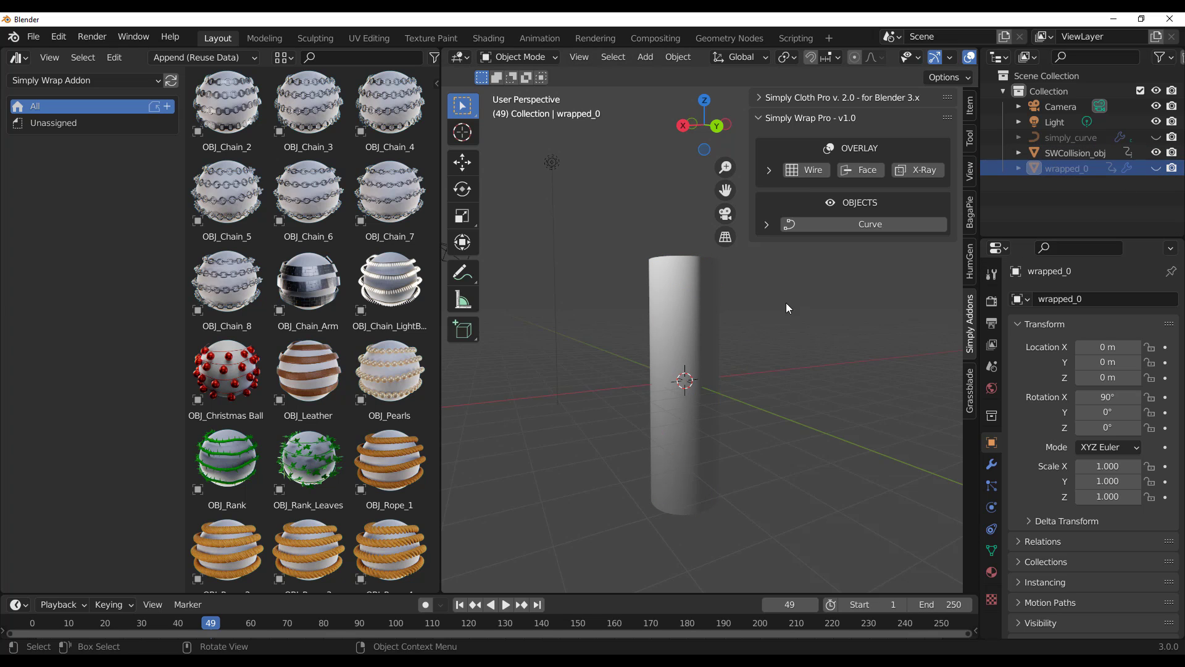
Make simply_curve active and generate a thin wrapped curve around the cylinder
{"action": "left_click", "coordinate": [1072, 139]}
{"action": "left_click", "coordinate": [1156, 153]}
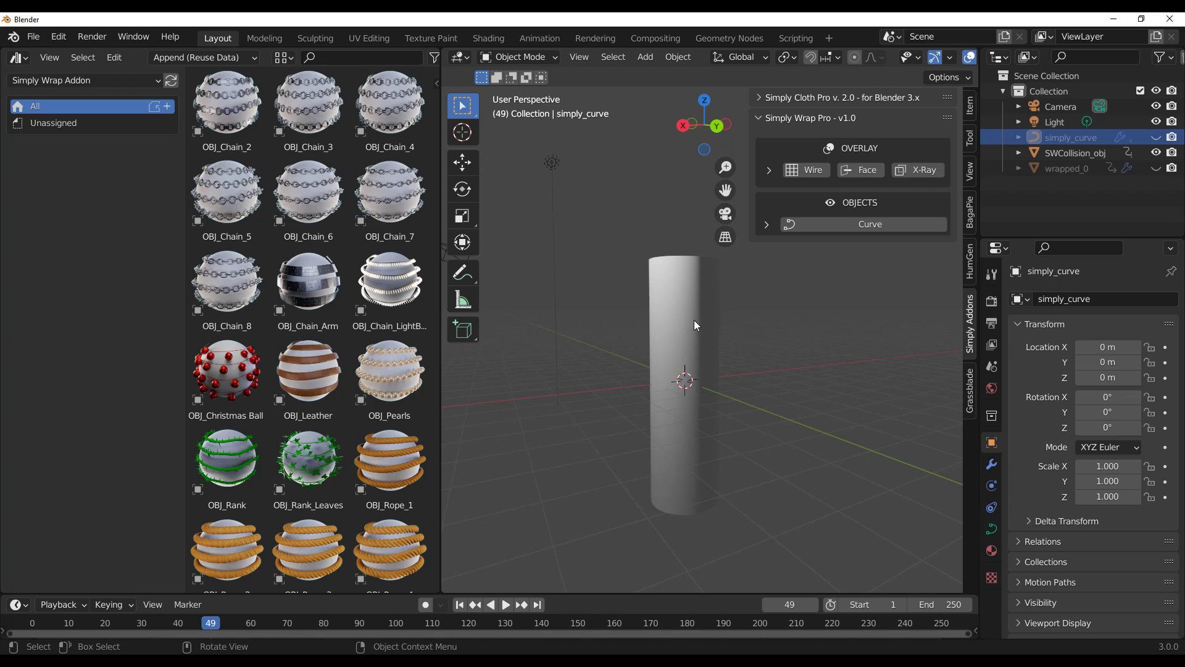
{"action": "left_click", "coordinate": [841, 223]}
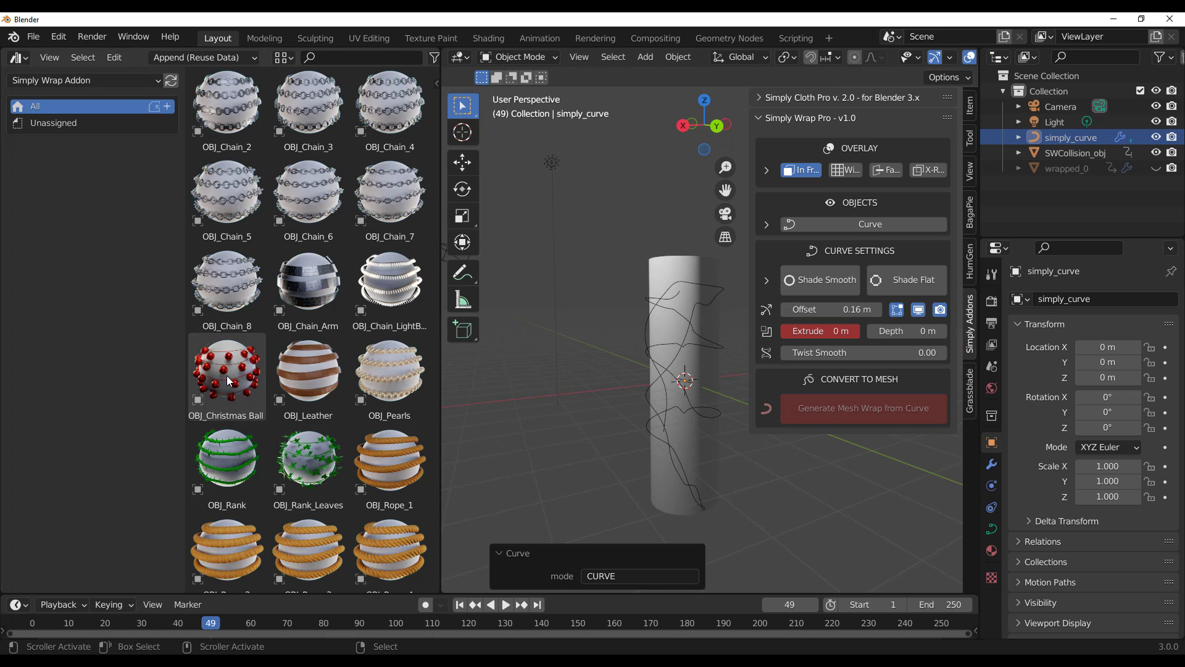
Place the OBJ_Christmas Balls asset in the scene and set its location to 0, 0, 0
{"action": "left_click_drag", "start_coordinate": [226, 375], "coordinate": [586, 448]}
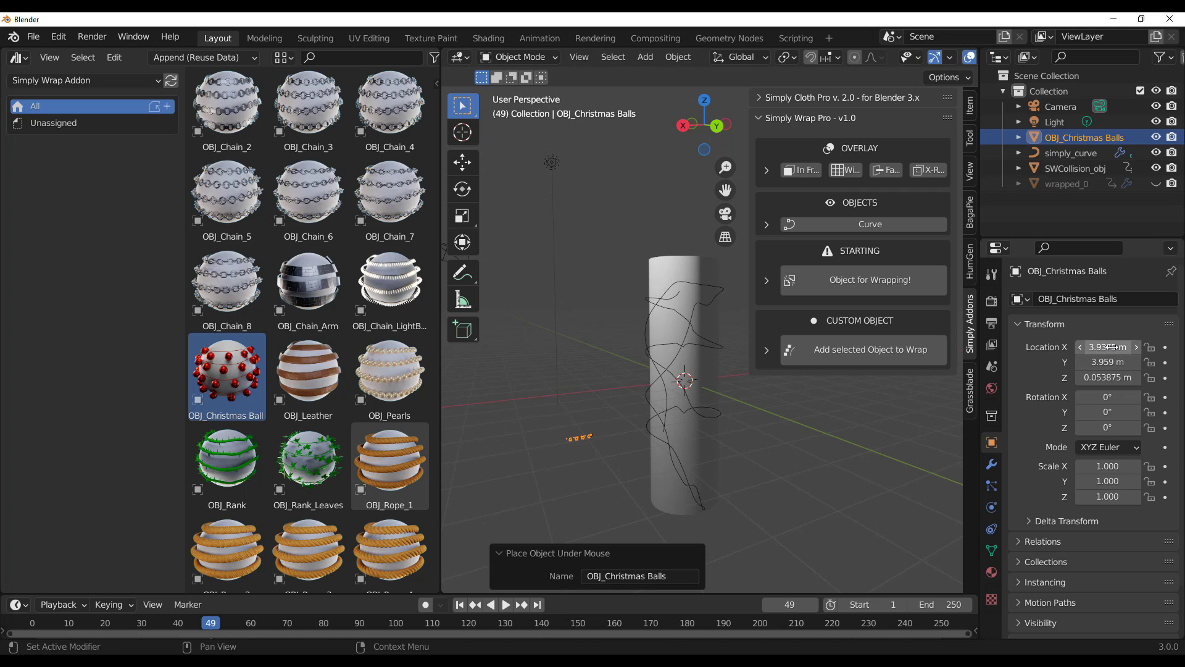
{"action": "left_click_drag", "start_coordinate": [1121, 335], "coordinate": [1121, 377]}
{"action": "type", "text": "0"}
{"action": "key", "text": "Return"}
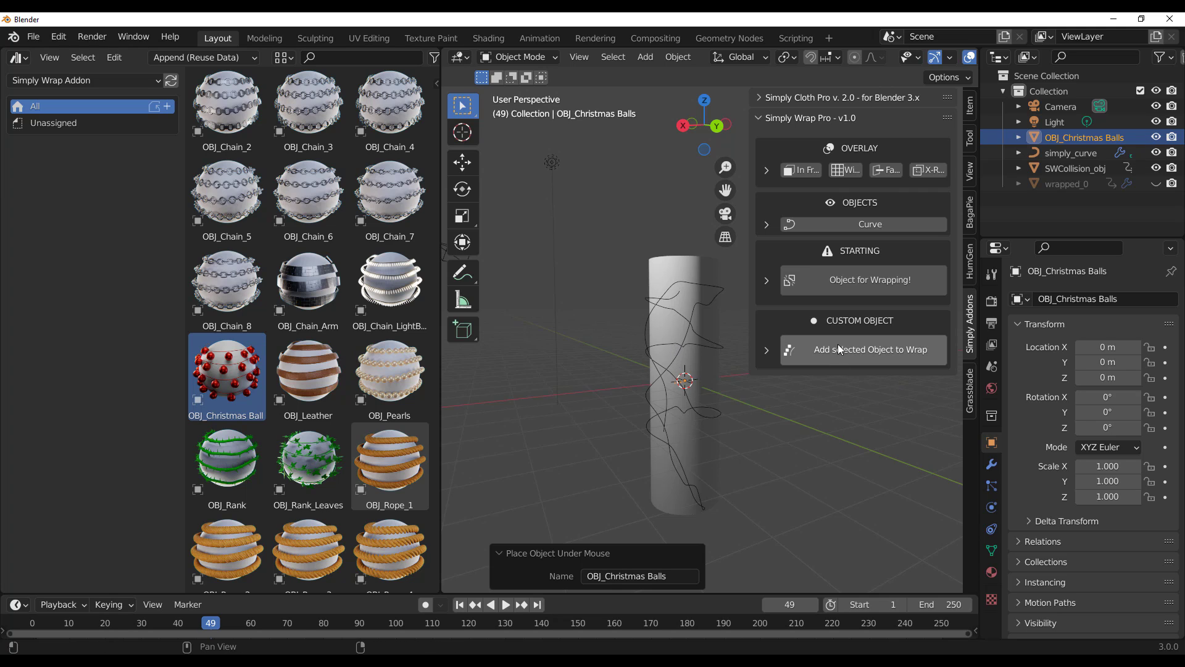
Add the Christmas balls object to the wrap so it lines the curve
{"action": "left_click", "coordinate": [897, 353]}
{"action": "scroll", "coordinate": [630, 363], "scroll_direction": "up", "scroll_amount": 6}
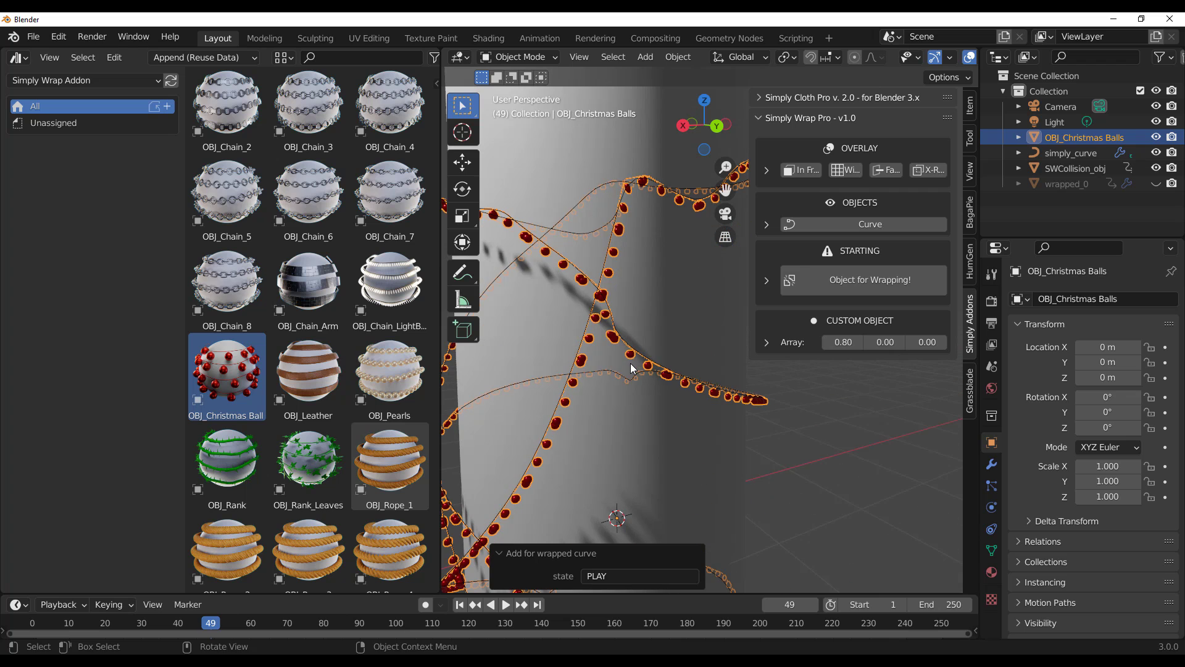
{"action": "scroll", "coordinate": [548, 389], "scroll_direction": "down", "scroll_amount": 6}
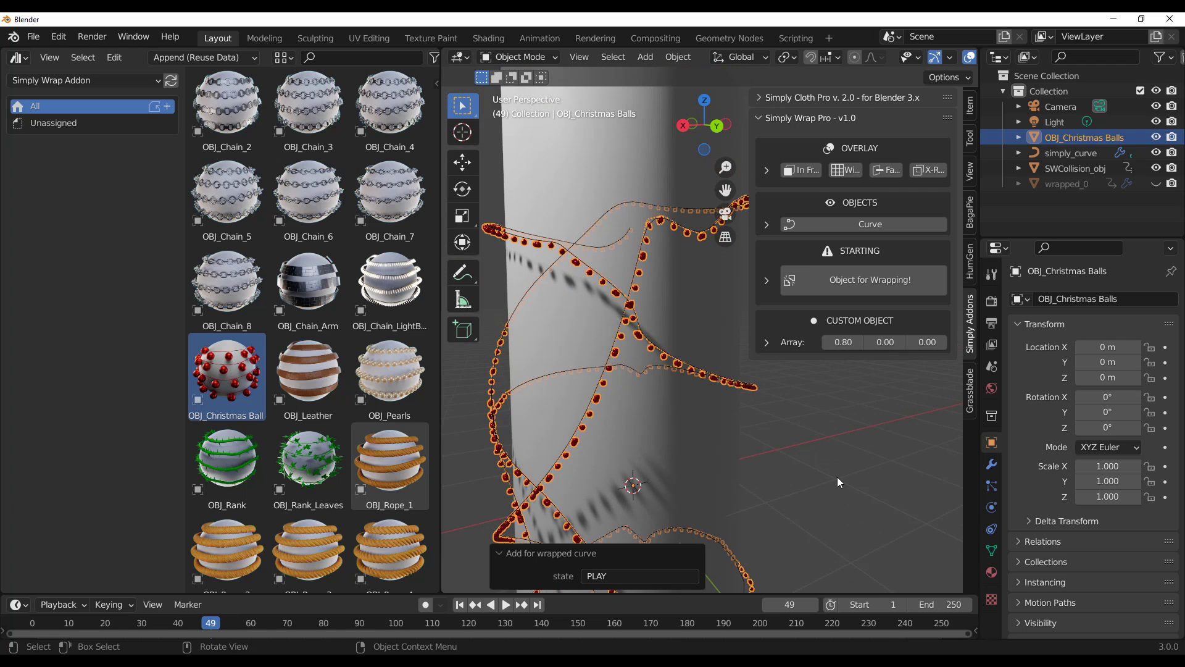
Scale the Christmas balls to 3 on X, Y and Z
{"action": "left_click", "coordinate": [1111, 466]}
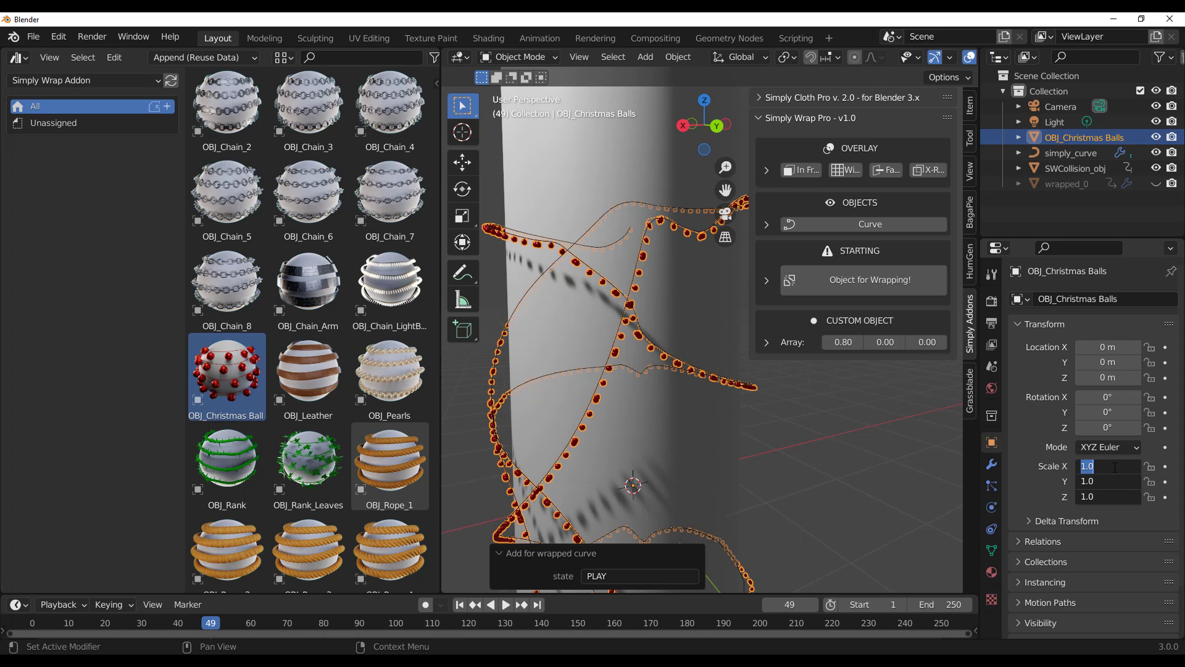
{"action": "type", "text": "3"}
{"action": "key", "text": "Return"}
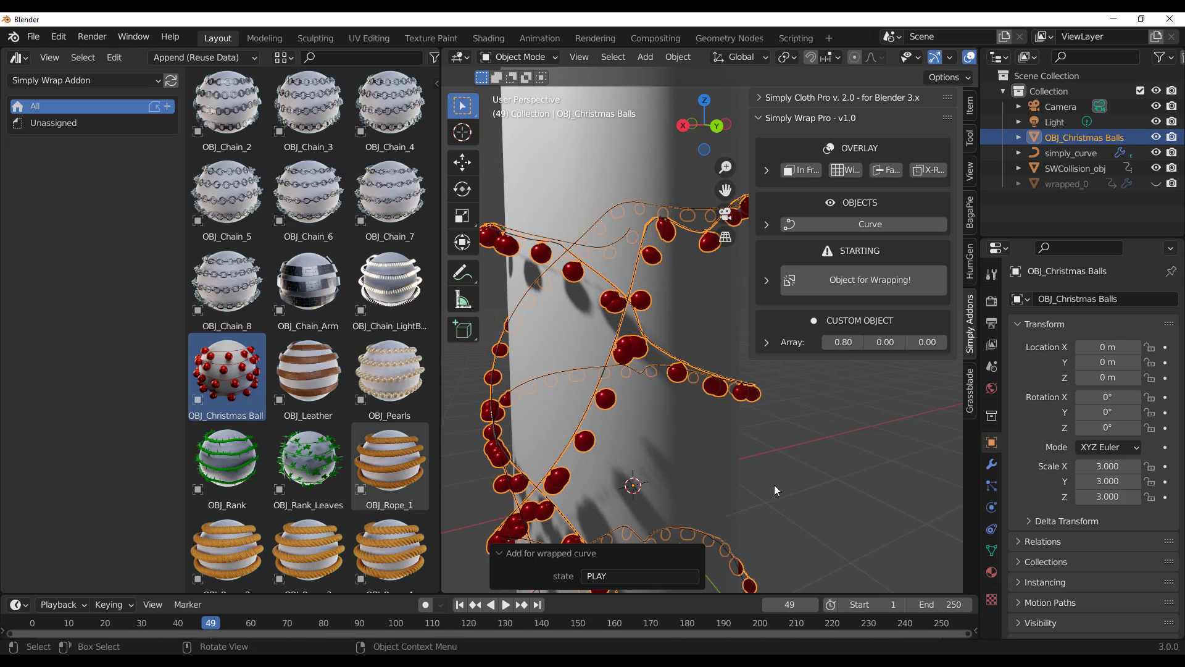
{"action": "scroll", "coordinate": [821, 426], "scroll_direction": "down", "scroll_amount": 5}
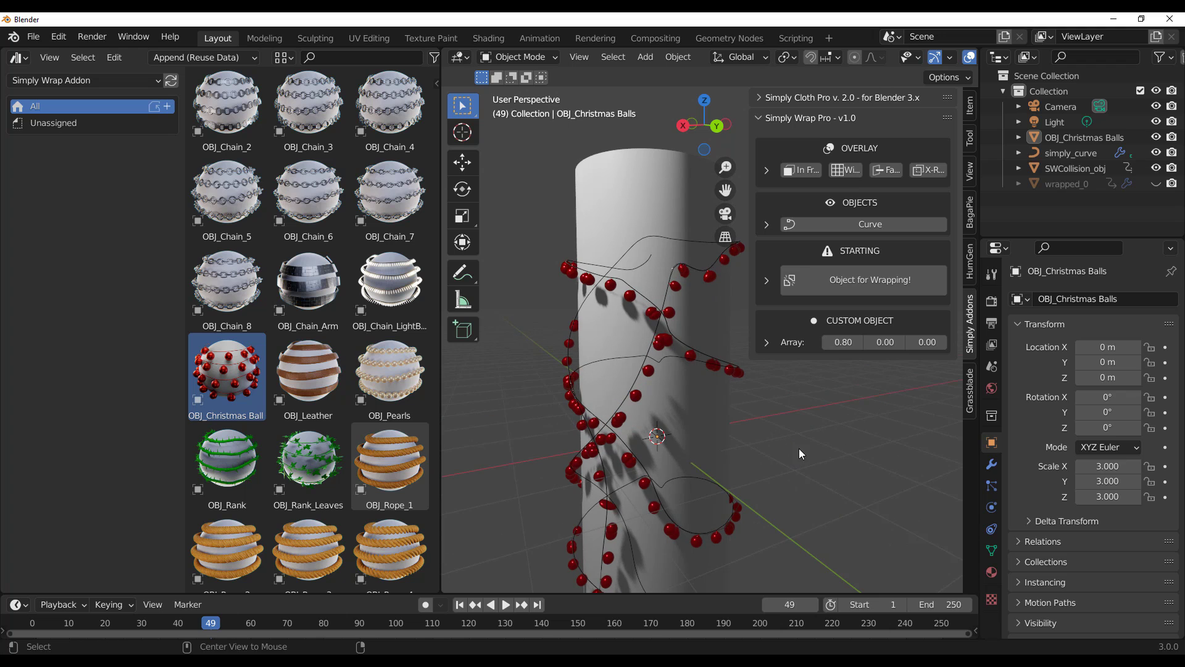
{"action": "left_click_drag", "start_coordinate": [704, 127], "coordinate": [747, 143]}
Select simply_curve and switch it into Edit Mode
{"action": "scroll", "coordinate": [699, 301], "scroll_direction": "down", "scroll_amount": 6}
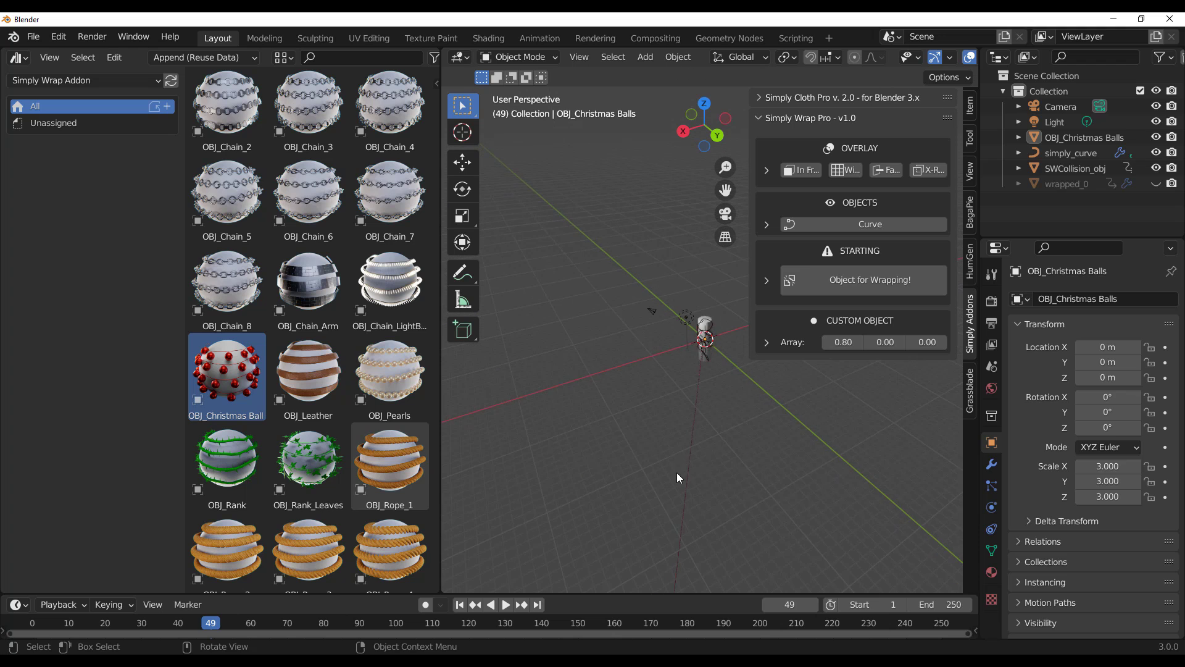
{"action": "scroll", "coordinate": [677, 472], "scroll_direction": "up", "scroll_amount": 3}
{"action": "scroll", "coordinate": [643, 423], "scroll_direction": "up", "scroll_amount": 5}
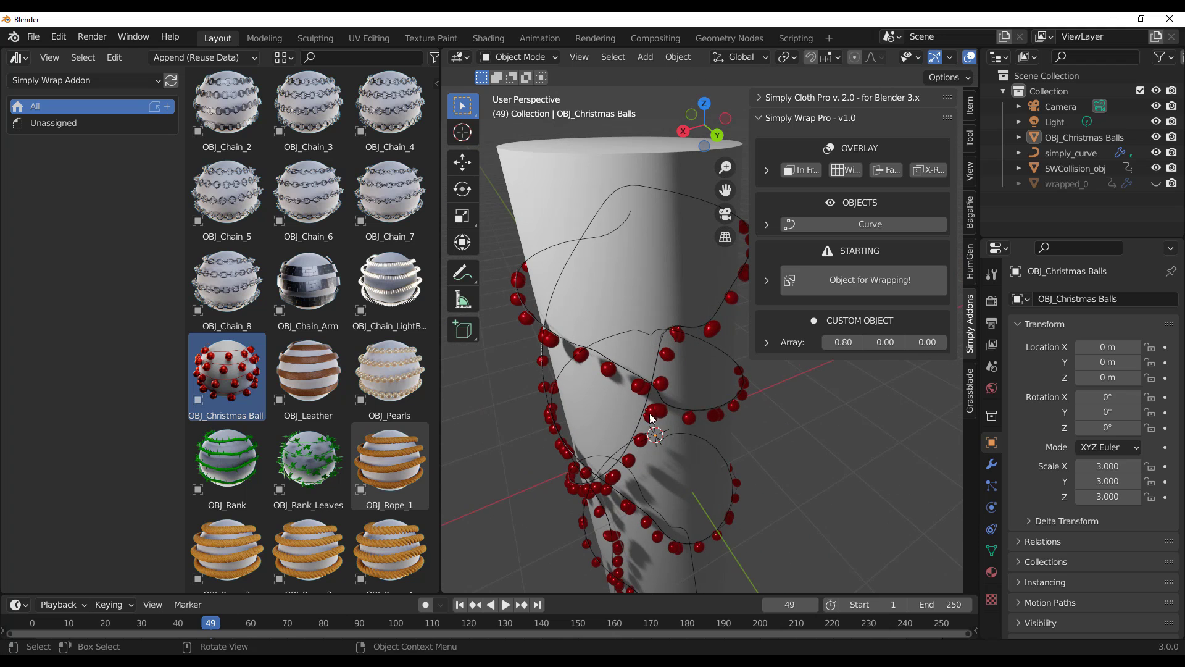
{"action": "left_click", "coordinate": [662, 362]}
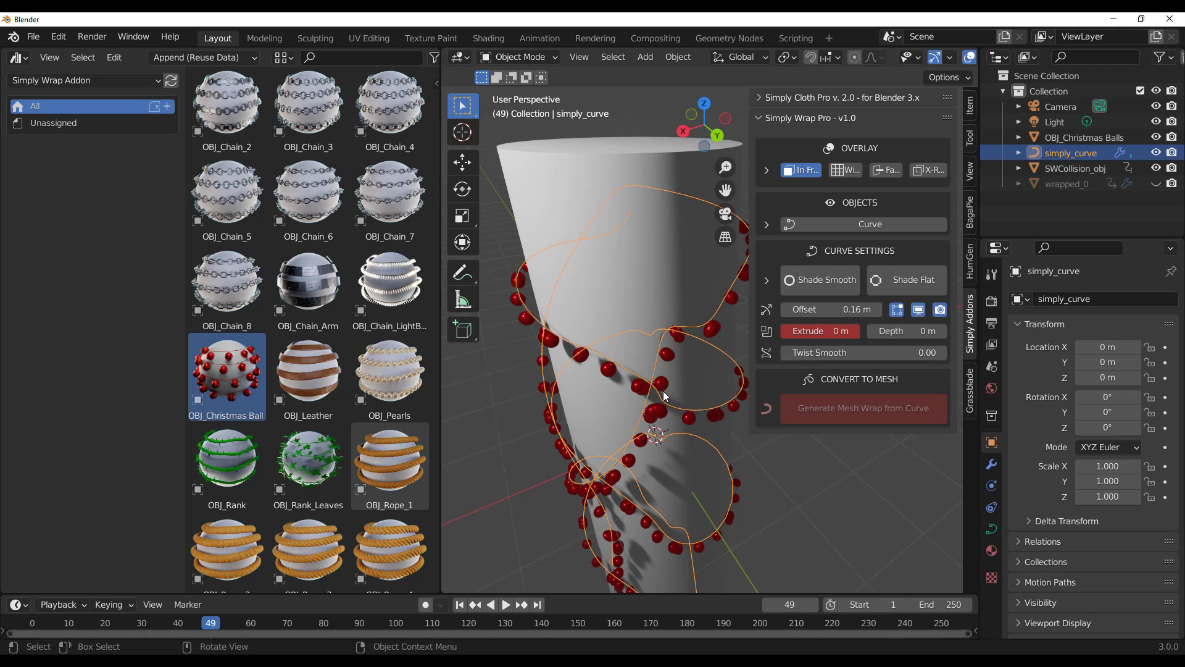
{"action": "scroll", "coordinate": [662, 408], "scroll_direction": "down", "scroll_amount": 1}
{"action": "mouse_move", "coordinate": [695, 438]}
{"action": "middle_mouse_down"}
{"action": "mouse_move", "coordinate": [670, 410]}
{"action": "mouse_move", "coordinate": [683, 451]}
{"action": "middle_mouse_up"}
{"action": "left_click", "coordinate": [683, 451]}
{"action": "left_click", "coordinate": [697, 442]}
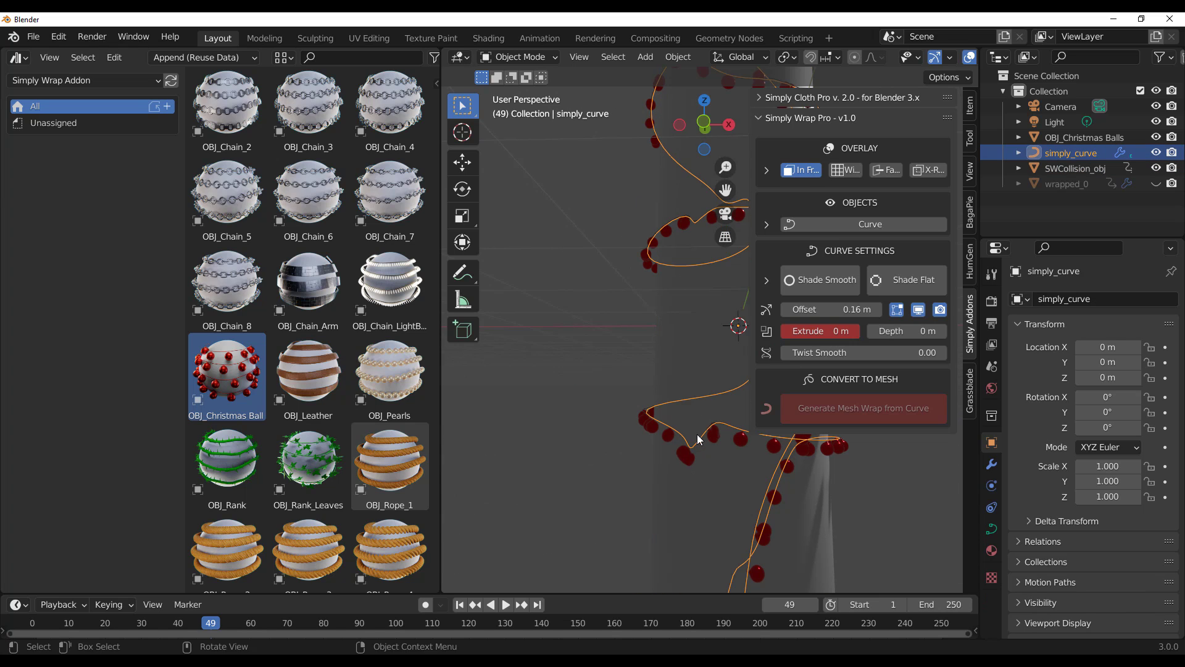
{"action": "key", "text": "ctrl+Tab"}
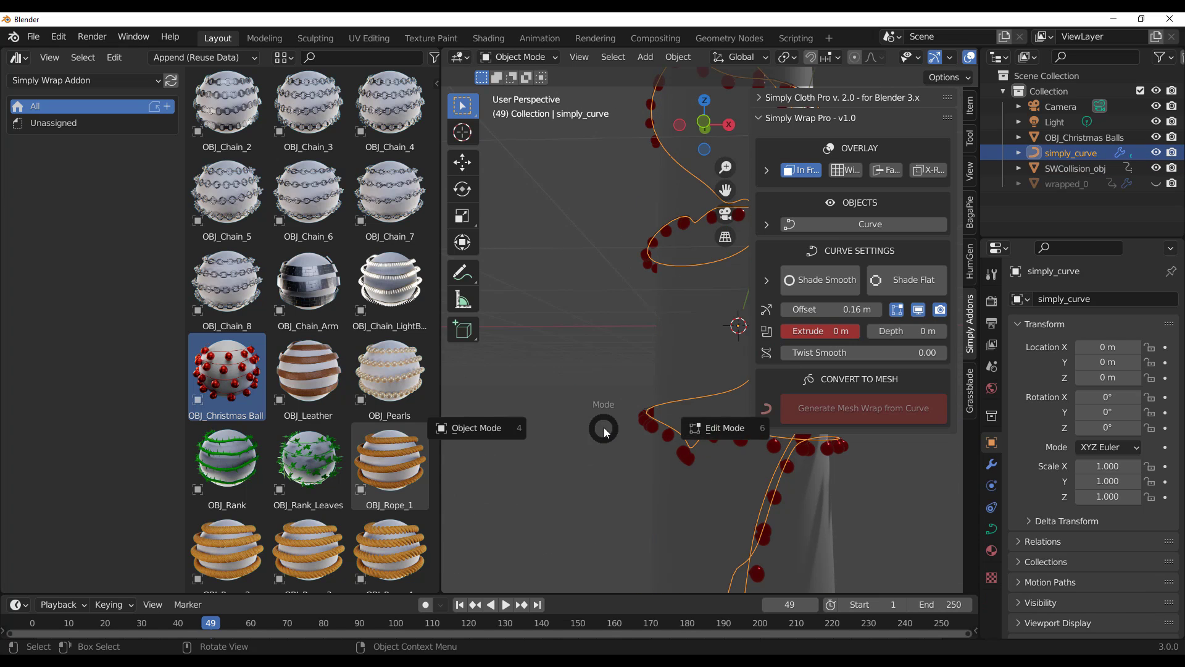
{"action": "left_click", "coordinate": [702, 426]}
Dissolve the stray lower-left curve points and return to Object Mode
{"action": "left_click_drag", "start_coordinate": [522, 530], "coordinate": [648, 434]}
{"action": "right_click", "coordinate": [569, 352]}
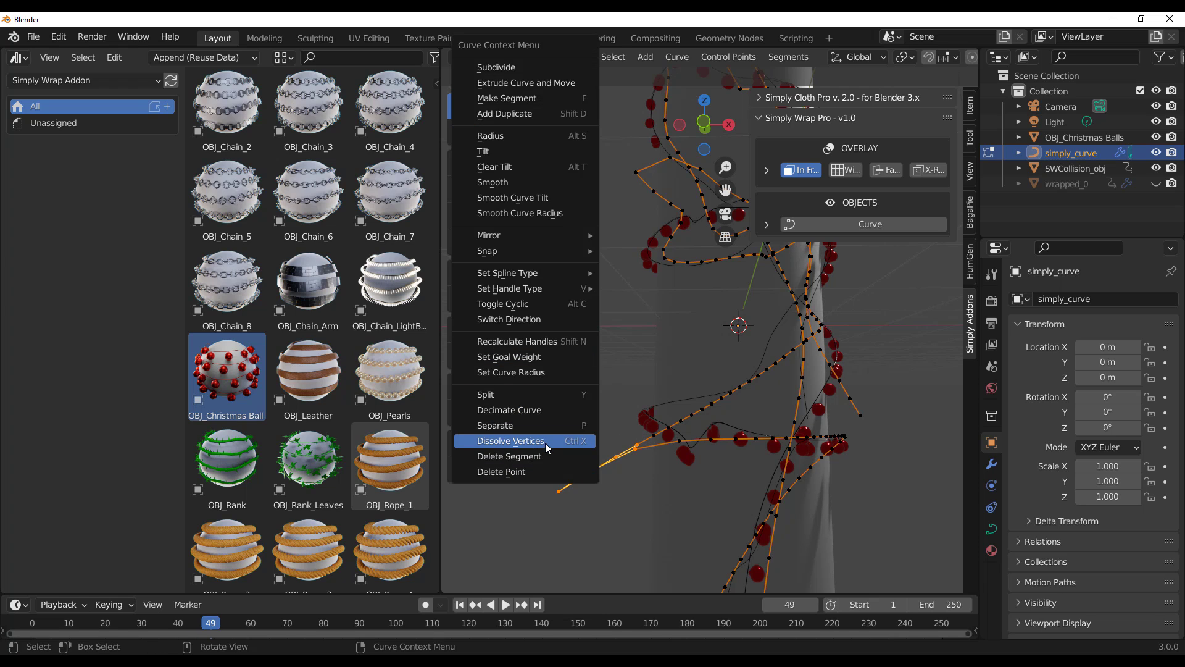
{"action": "left_click", "coordinate": [546, 443]}
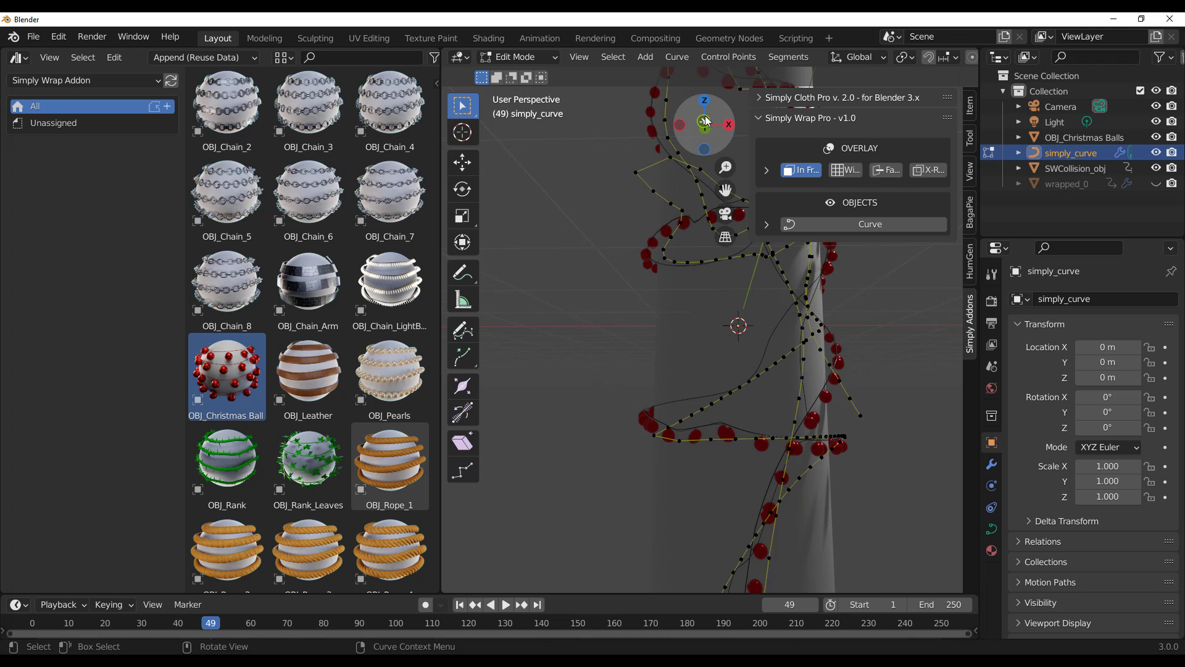
{"action": "left_click_drag", "start_coordinate": [708, 121], "coordinate": [737, 114]}
{"action": "key", "text": "Tab"}
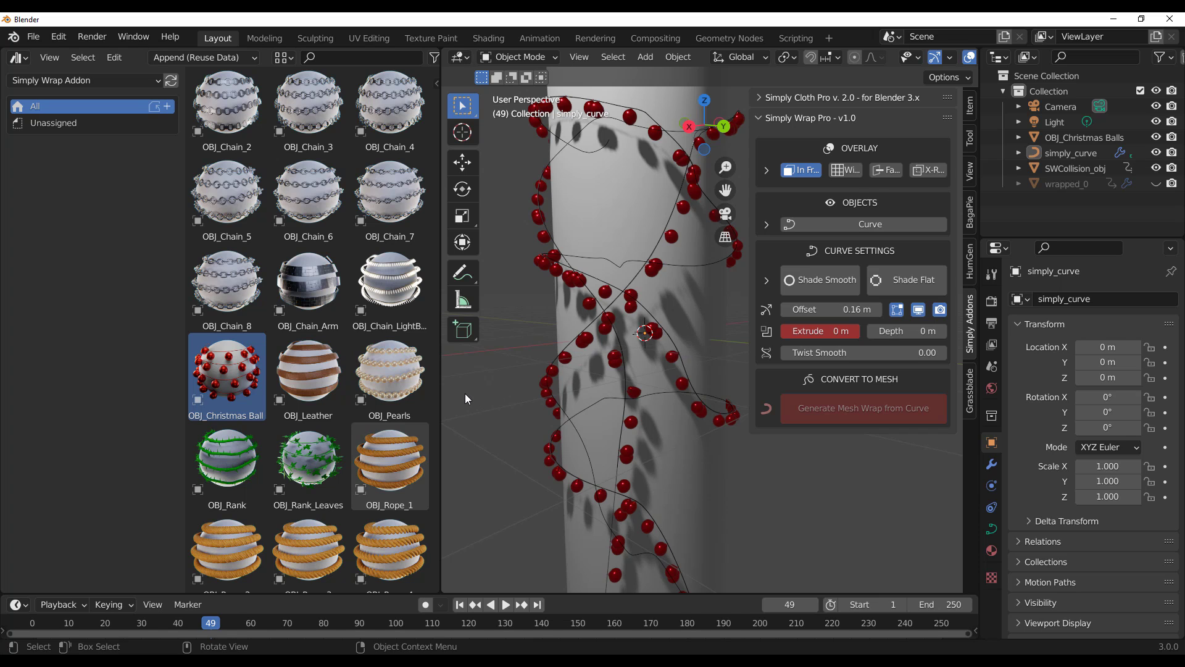
Narrow the asset browser and raise the curve's Extrude value to make a ribbon
{"action": "left_click_drag", "start_coordinate": [440, 399], "coordinate": [66, 398]}
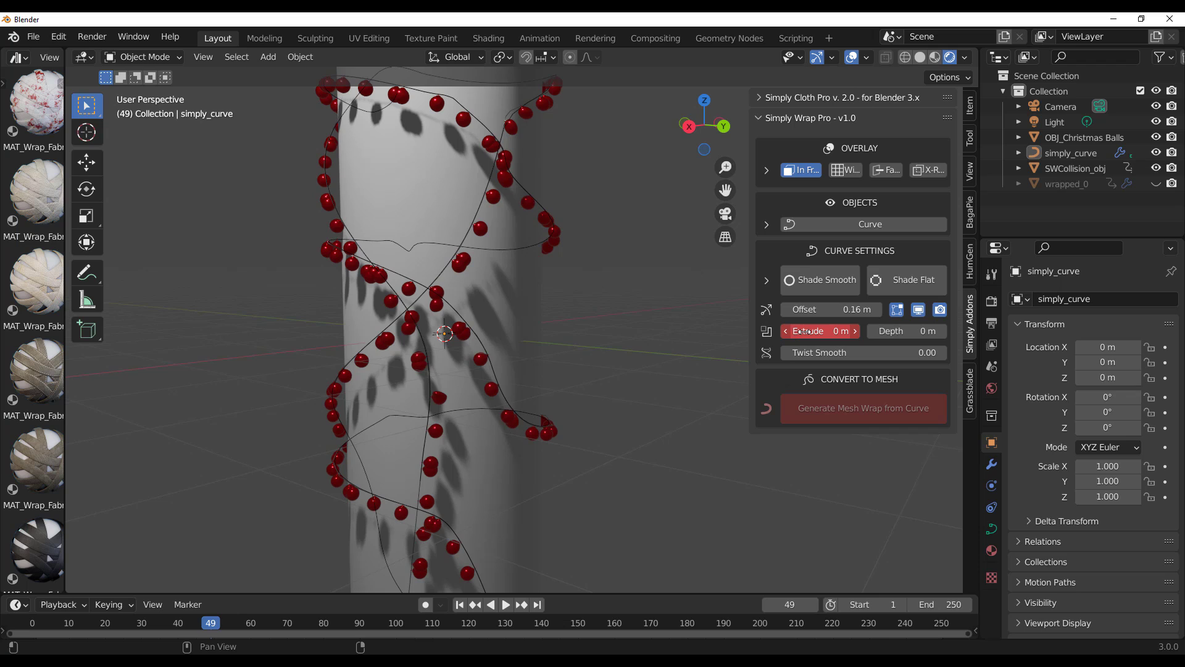
{"action": "left_click_drag", "start_coordinate": [803, 332], "coordinate": [831, 332]}
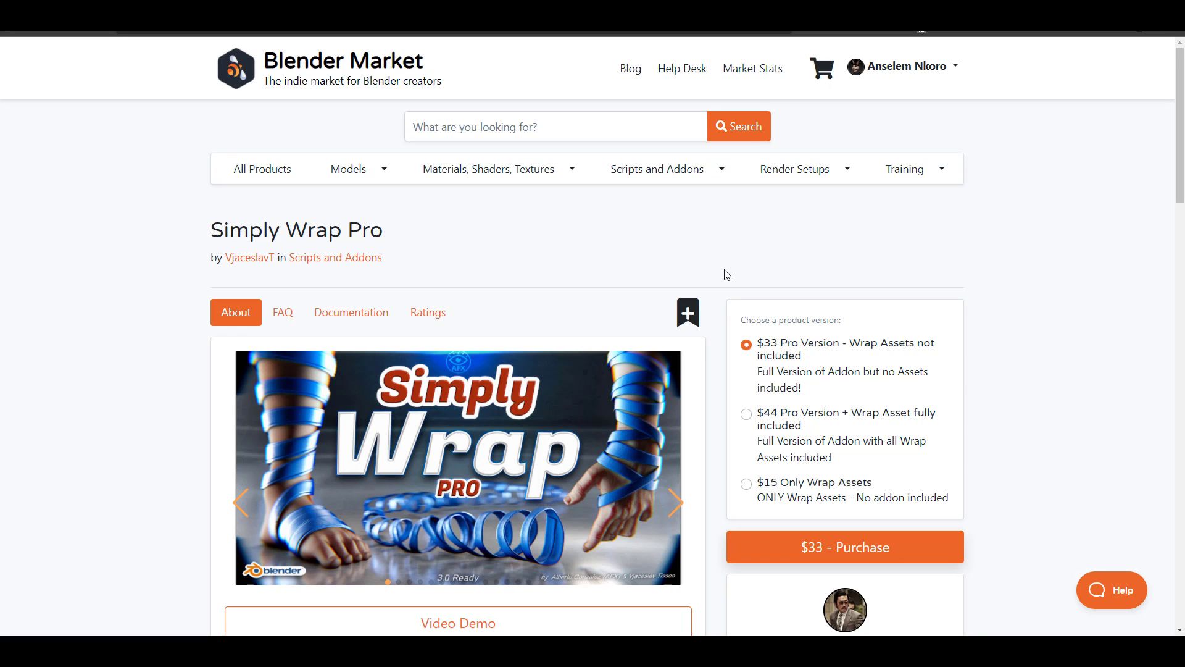
Scroll through the Simply Wrap Pro page and the creator's add-on product grid
{"action": "scroll", "coordinate": [458, 225], "scroll_direction": "down", "scroll_amount": 10}
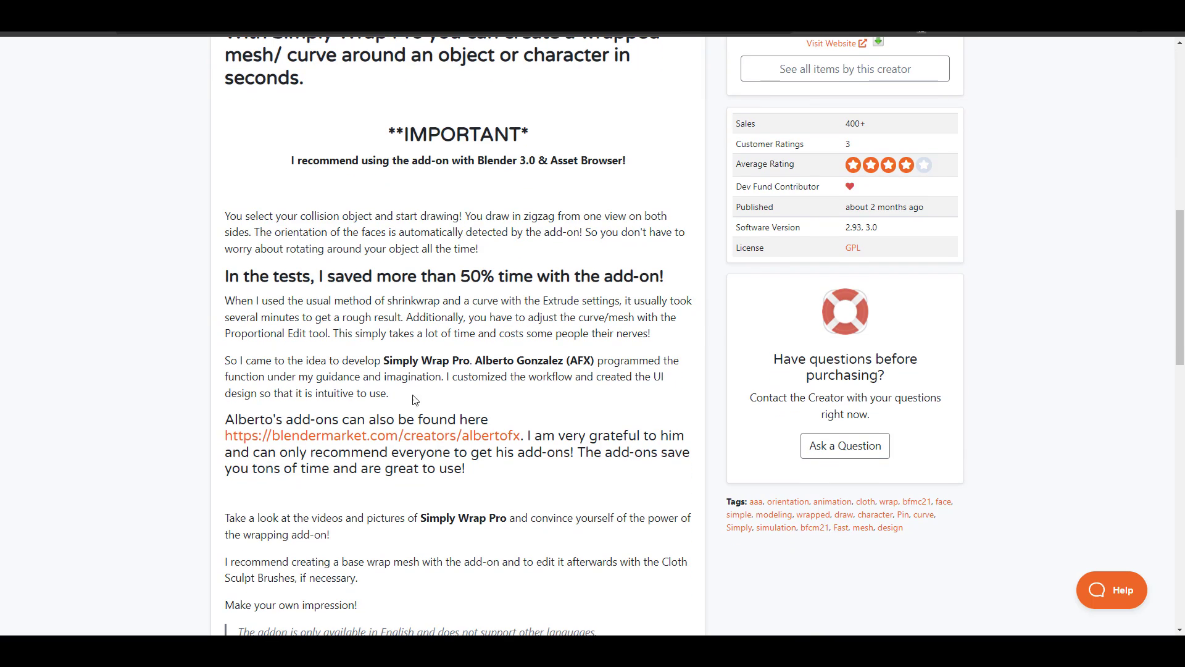
{"action": "scroll", "coordinate": [471, 272], "scroll_direction": "down", "scroll_amount": 15}
{"action": "scroll", "coordinate": [556, 296], "scroll_direction": "up", "scroll_amount": 4}
{"action": "scroll", "coordinate": [569, 292], "scroll_direction": "up", "scroll_amount": 12}
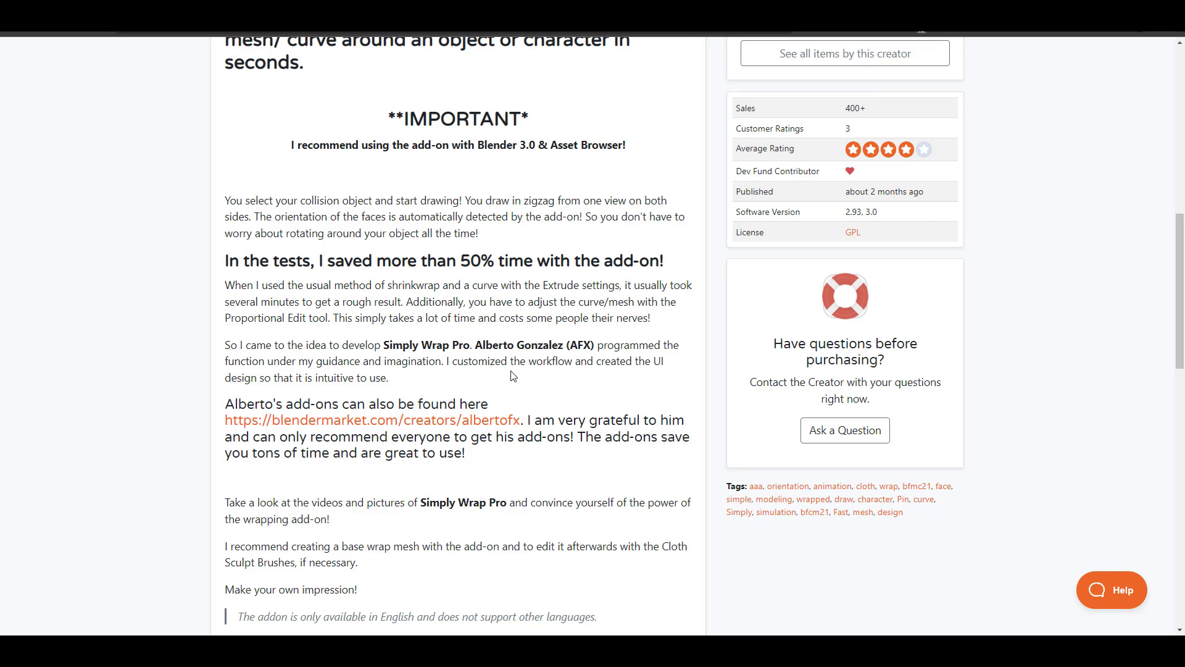
{"action": "scroll", "coordinate": [511, 376], "scroll_direction": "up", "scroll_amount": 7}
{"action": "scroll", "coordinate": [419, 151], "scroll_direction": "down", "scroll_amount": 6}
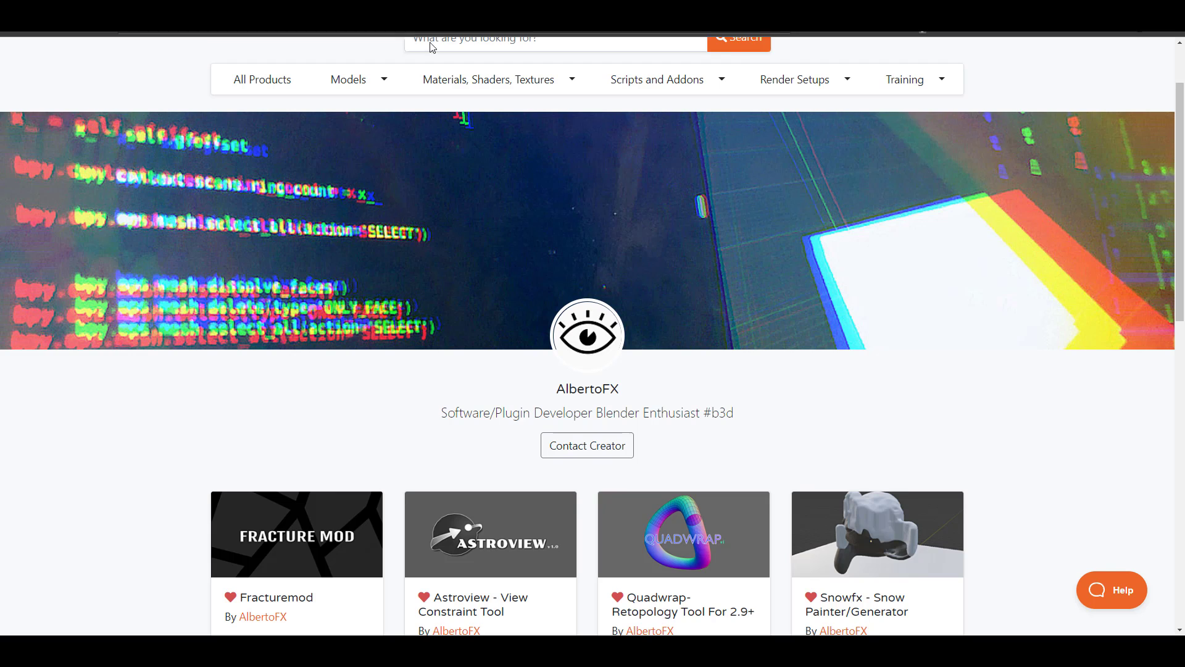
{"action": "scroll", "coordinate": [537, 333], "scroll_direction": "down", "scroll_amount": 3}
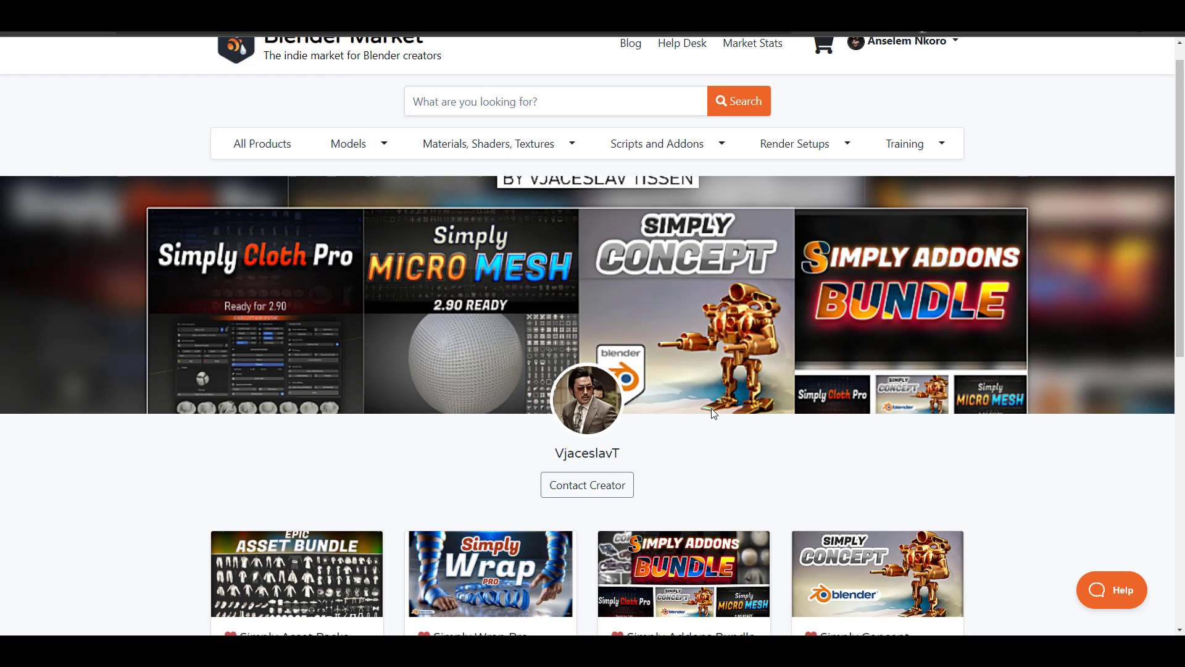
{"action": "scroll", "coordinate": [711, 409], "scroll_direction": "down", "scroll_amount": 4}
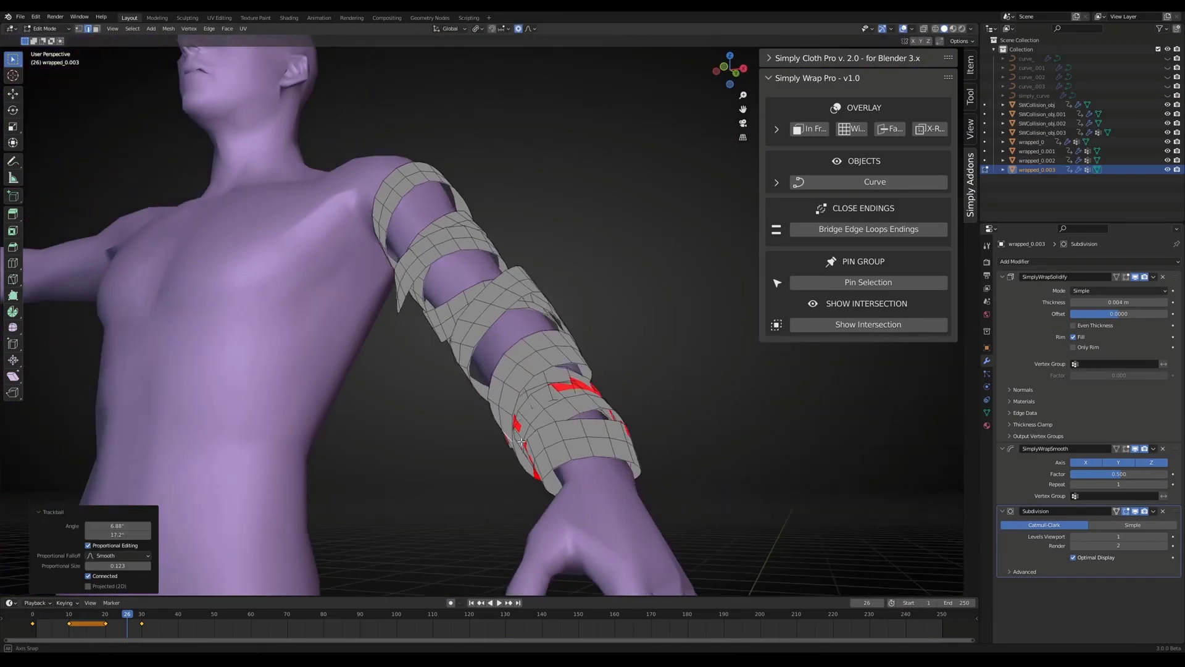
Move selected bandage vertices on the arm with smooth proportional falloff
{"action": "middle_click_drag", "start_coordinate": [522, 442], "coordinate": [383, 426]}
{"action": "key", "text": "r"}
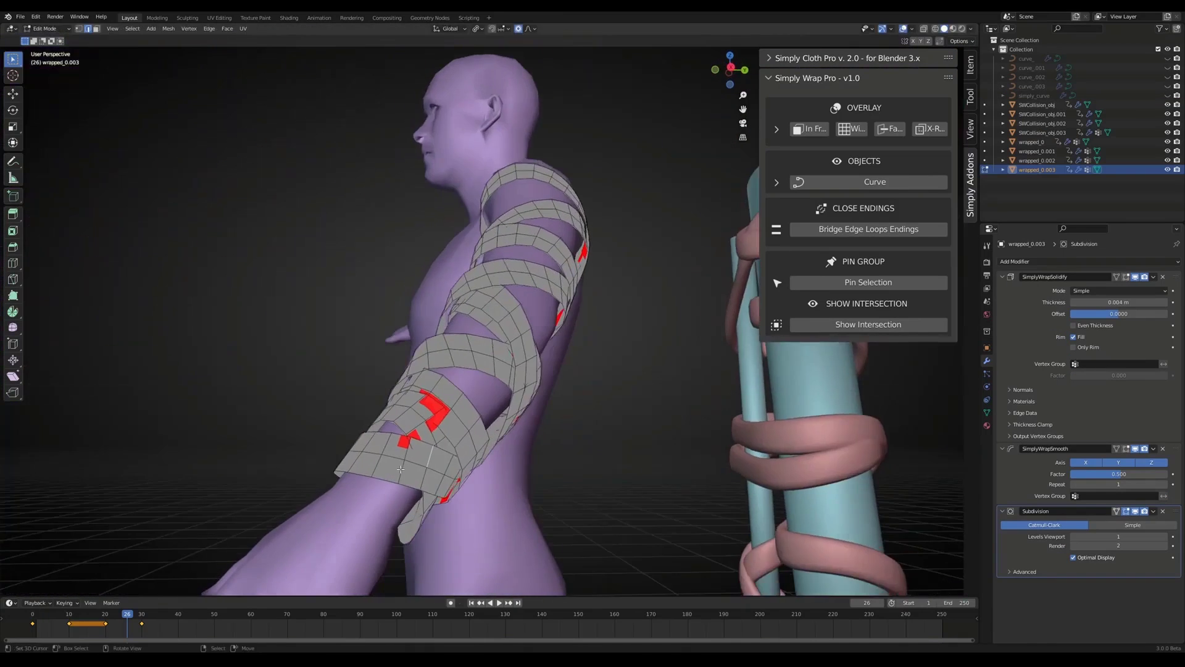
{"action": "middle_click_drag", "start_coordinate": [401, 469], "coordinate": [358, 470]}
{"action": "key", "text": "g"}
{"action": "left_click", "coordinate": [362, 422]}
From the front of the arm, rotate and shift further wrap sections with smooth falloff
{"action": "middle_click_drag", "start_coordinate": [363, 421], "coordinate": [503, 484]}
{"action": "key", "text": "r"}
{"action": "left_click", "coordinate": [503, 484]}
{"action": "key", "text": "r"}
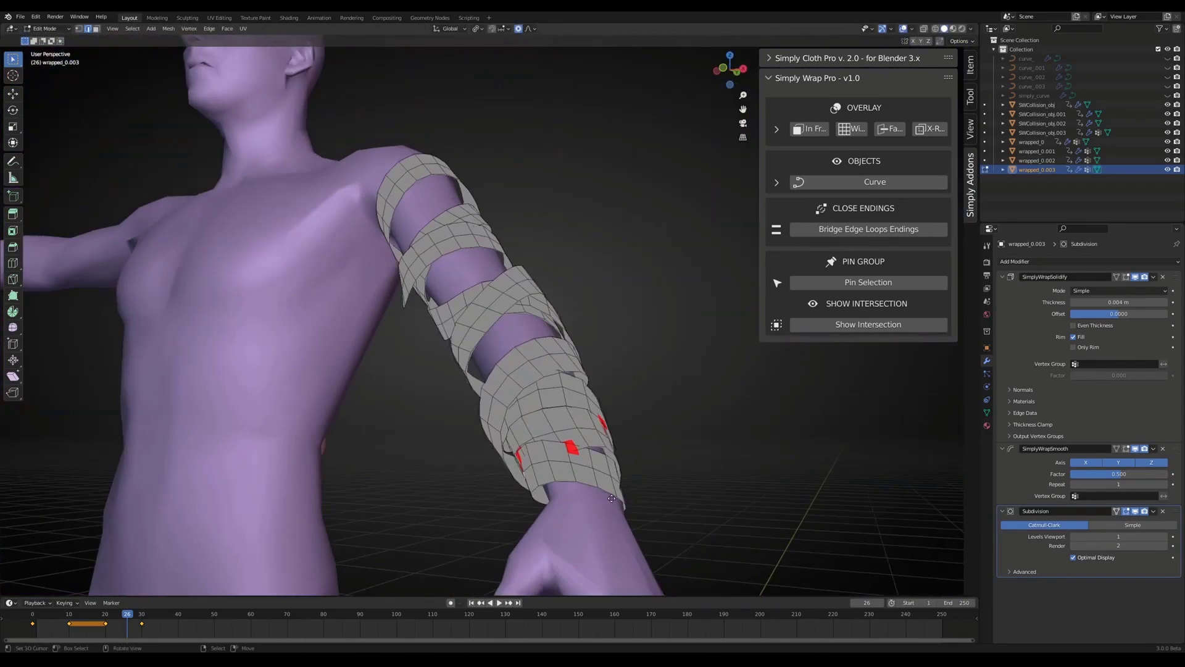
{"action": "key", "text": "r"}
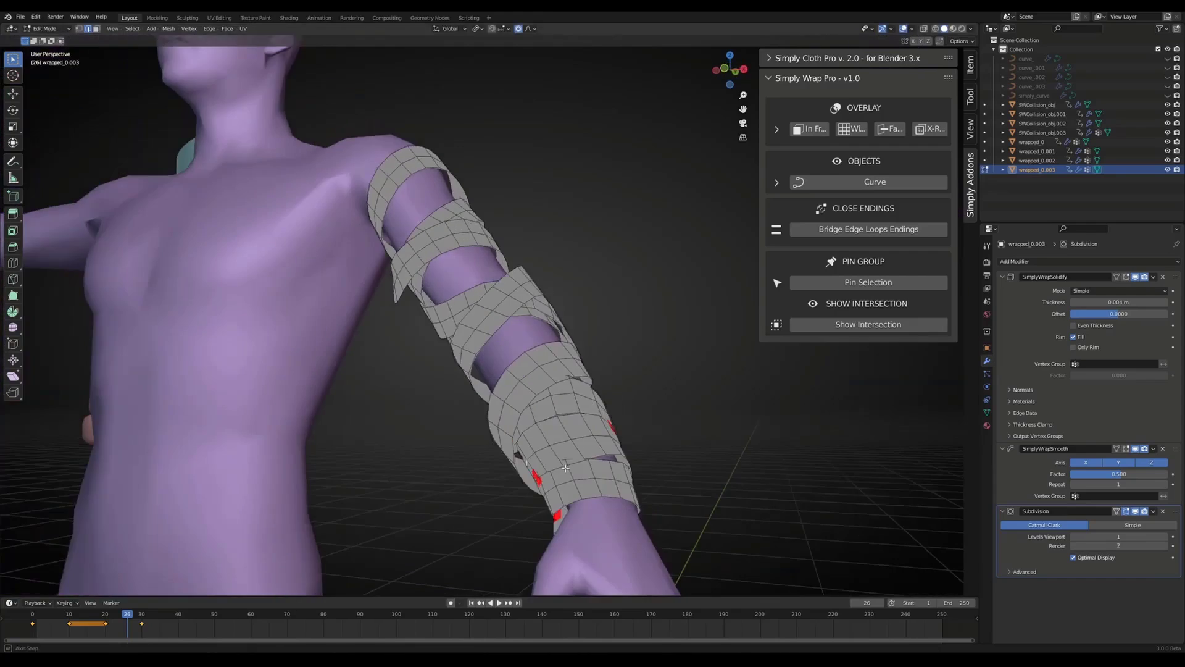
{"action": "middle_click_drag", "start_coordinate": [565, 468], "coordinate": [395, 482]}
{"action": "scroll", "coordinate": [433, 370], "scroll_direction": "up", "scroll_amount": 4}
{"action": "key", "text": "g"}
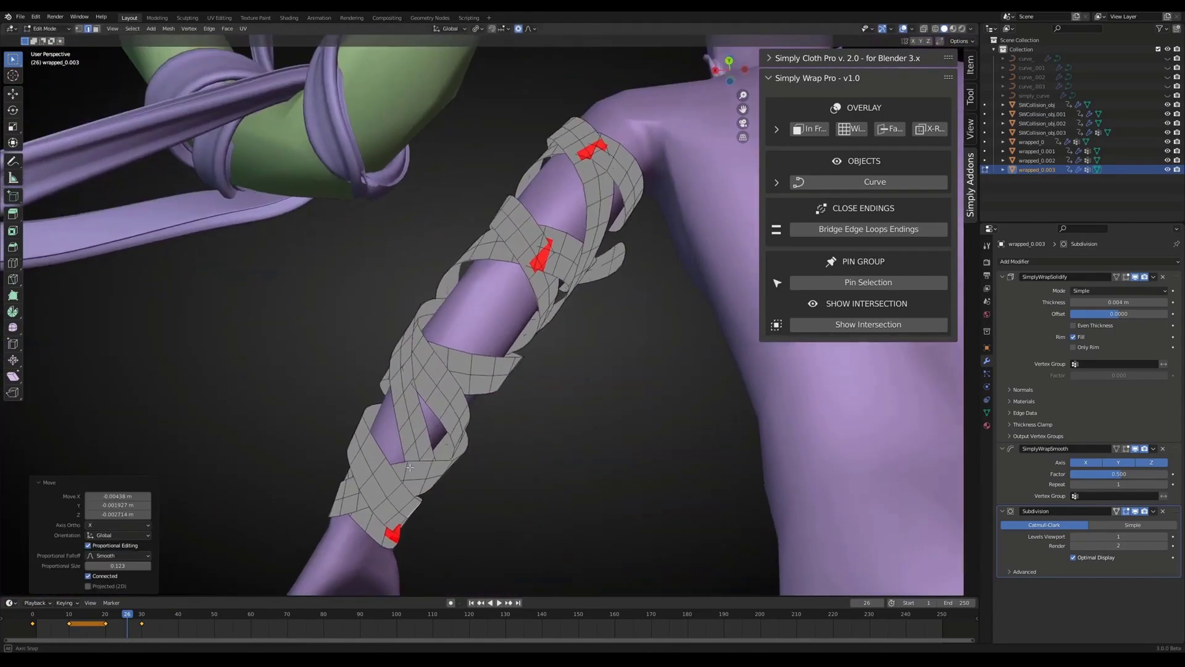